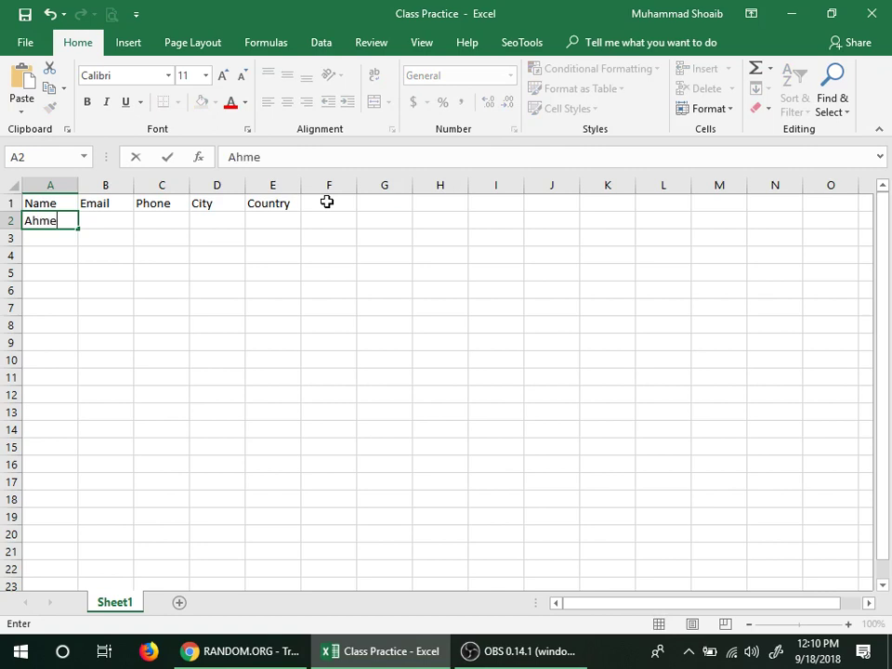
# Finish the name entry in A2 and enter five more first names in A3 through A7.
pyautogui.press('Return')
pyautogui.write('Haseeb')
pyautogui.press('Return')
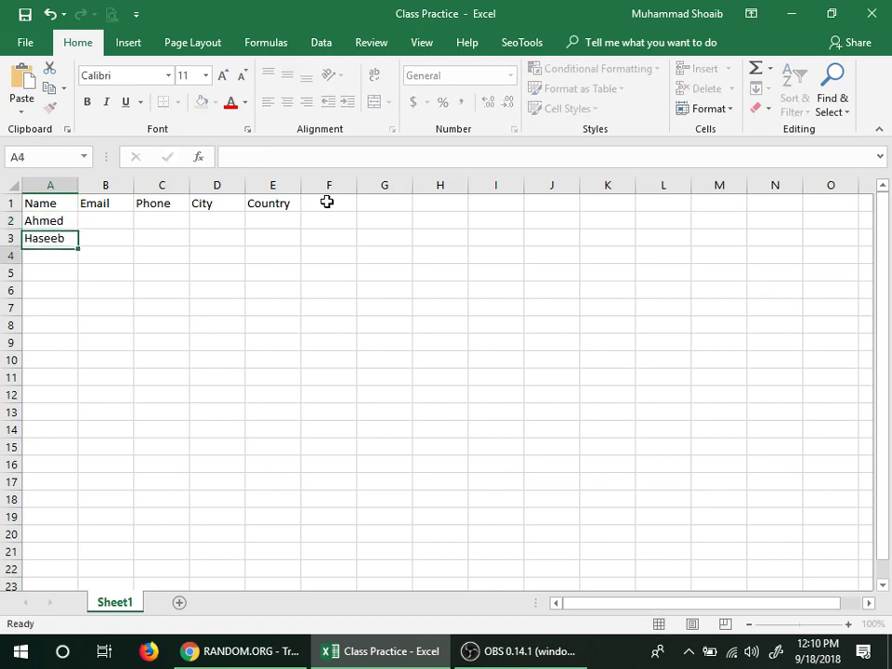
pyautogui.write('Hassan')
pyautogui.press('Return')
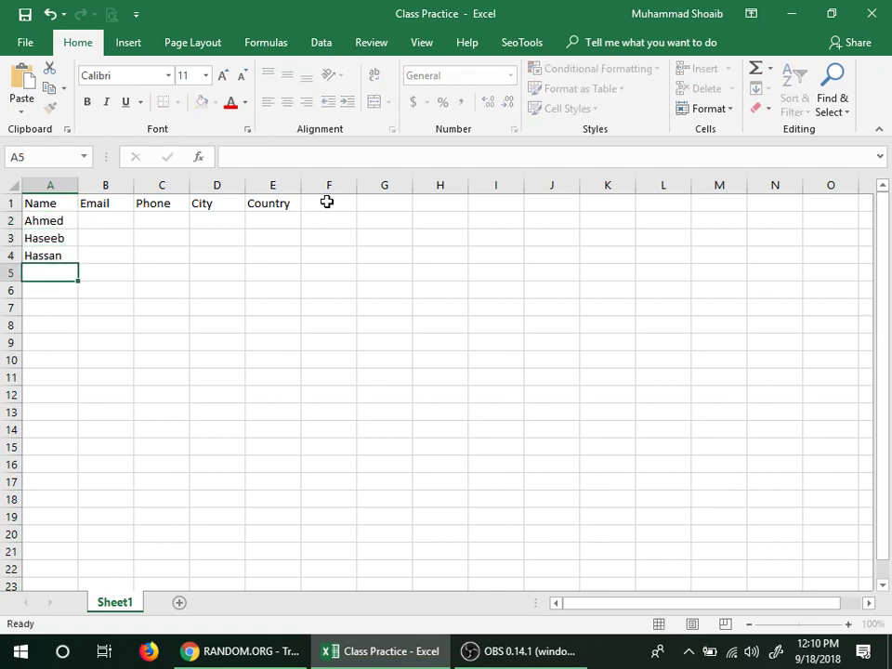
pyautogui.write('Ali')
pyautogui.press('Return')
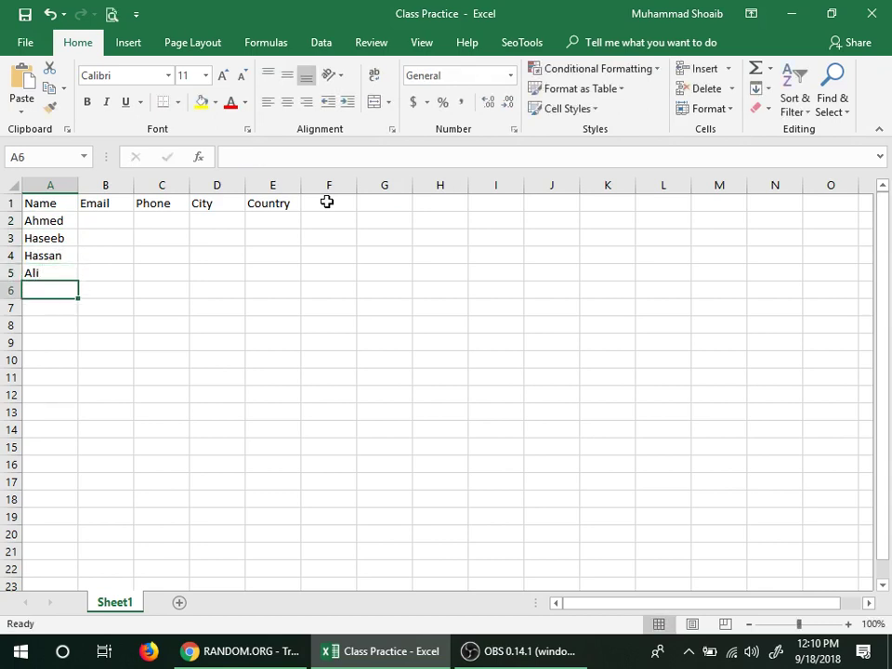
pyautogui.write('Fara')
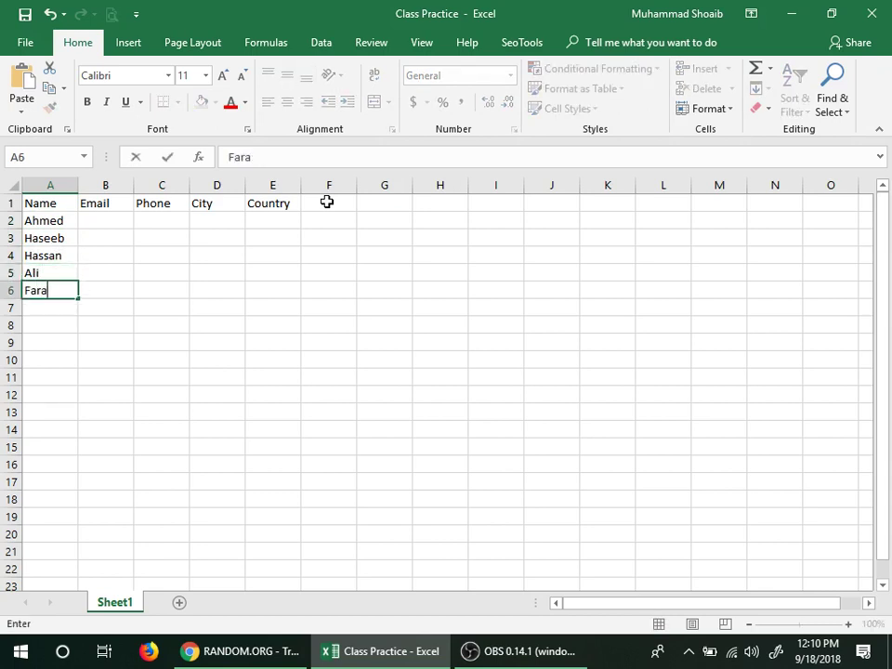
pyautogui.write('z')
pyautogui.press('Return')
pyautogui.write('Amina')
pyautogui.press('Return')
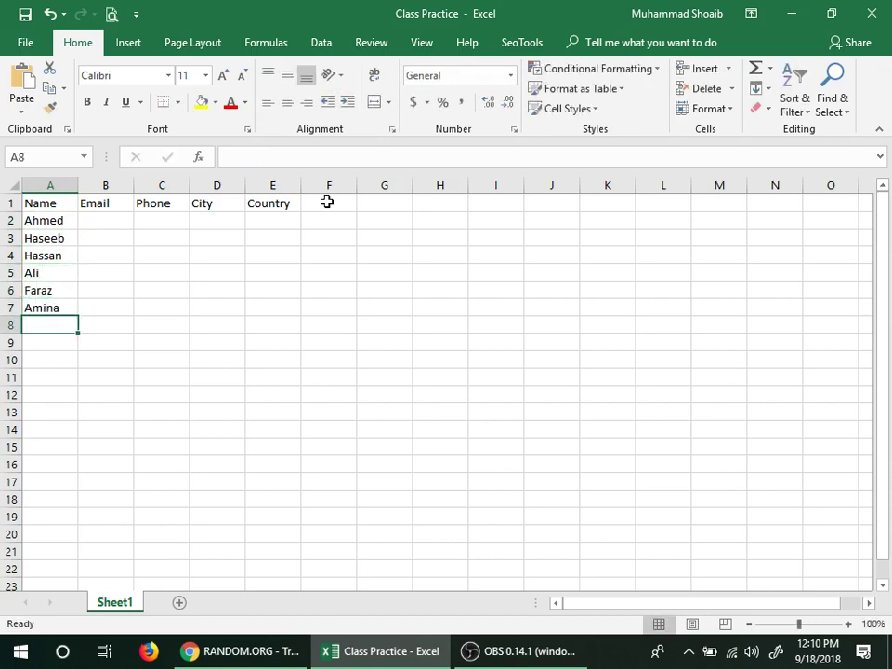
# Continue the Name column with four more first names in A8 through A11.
pyautogui.write('Shehbaz')
pyautogui.press('Return')
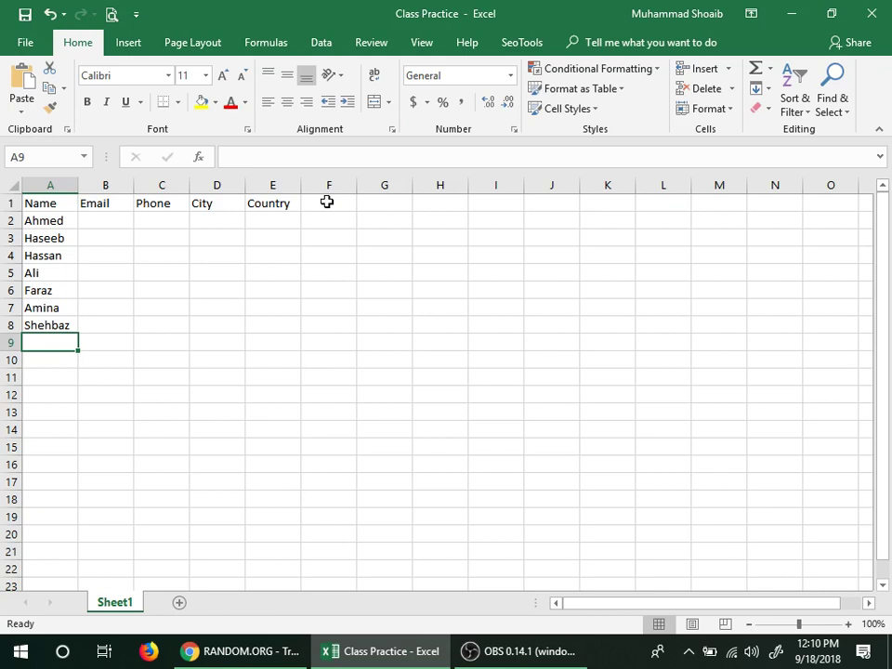
pyautogui.write('Awa')
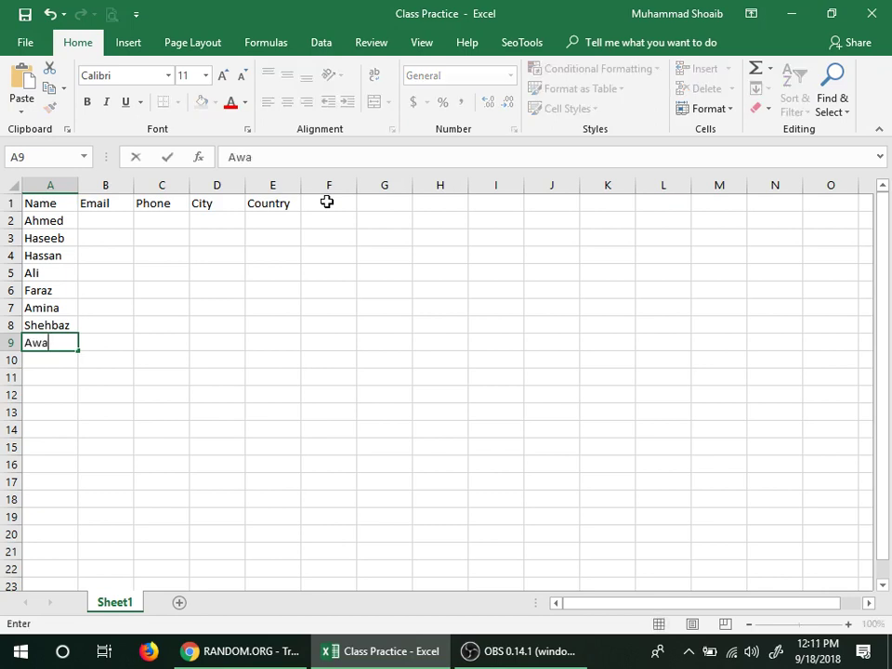
pyautogui.write('is')
pyautogui.press('Return')
pyautogui.write('Haris')
pyautogui.press('Return')
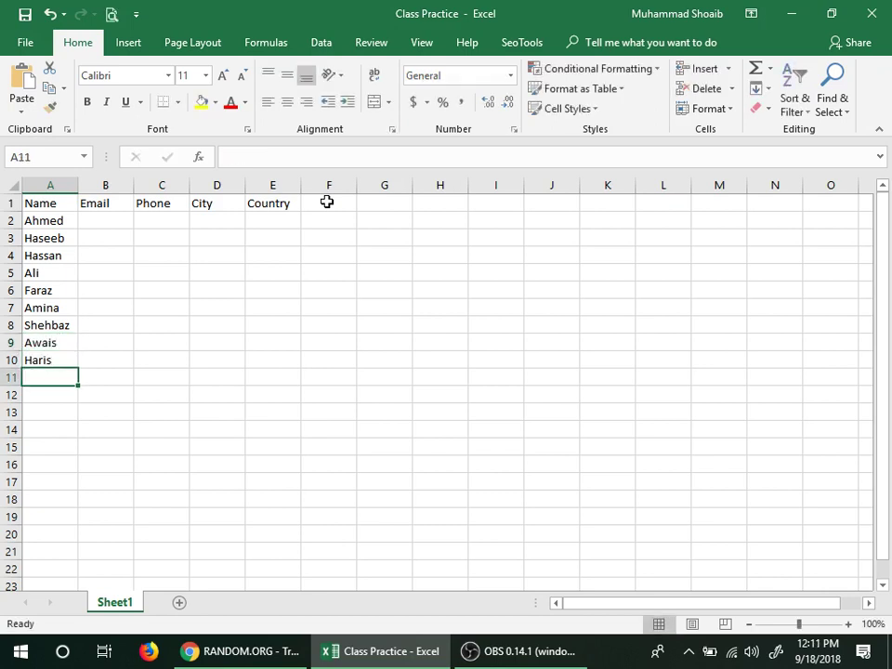
pyautogui.write('Shoiab')
pyautogui.press('Return')
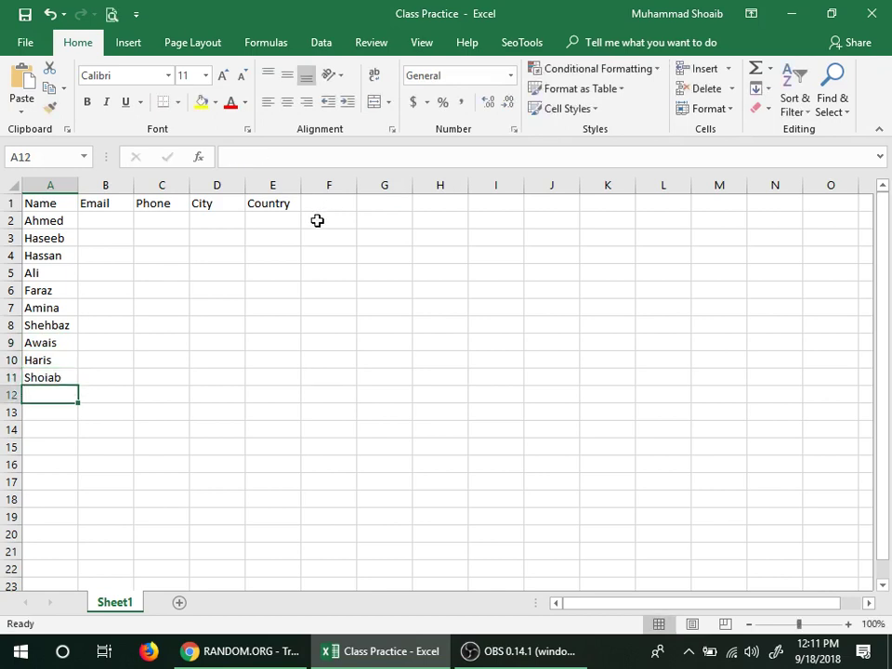
# Enter two sample e-mail addresses in B2 and B3 of the Email column.
pyautogui.click(123, 228)
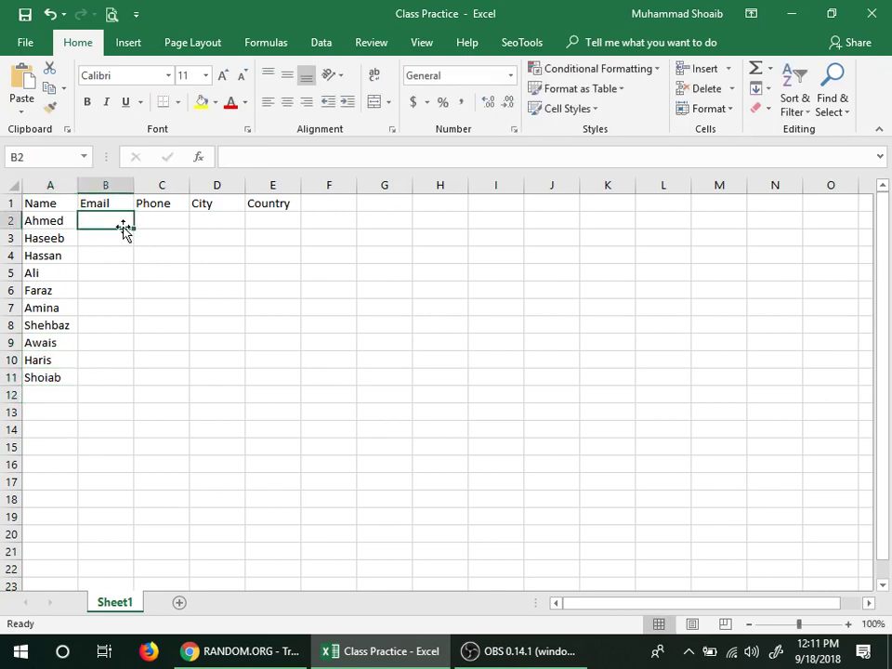
pyautogui.write('1@g')
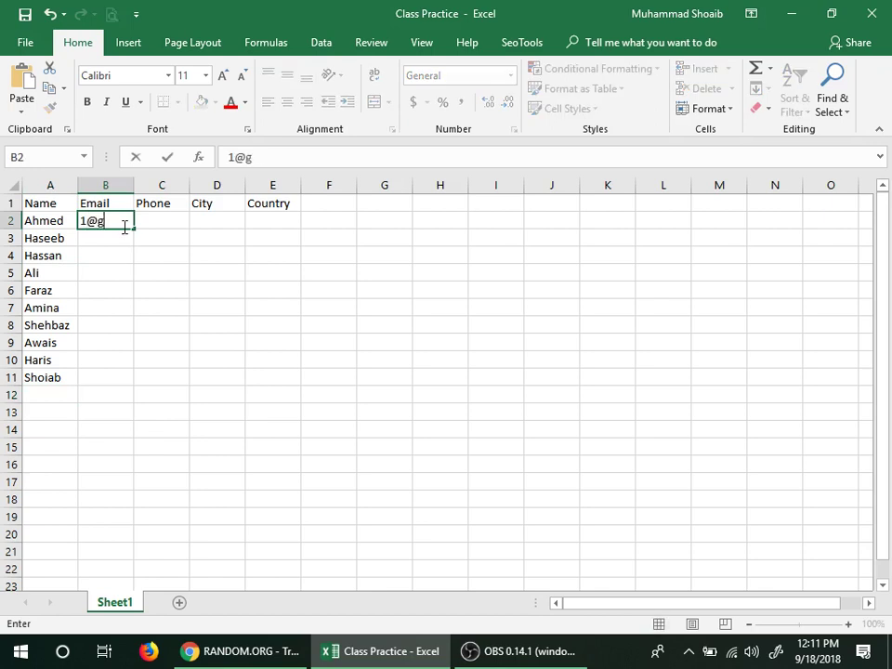
pyautogui.write('mail.com')
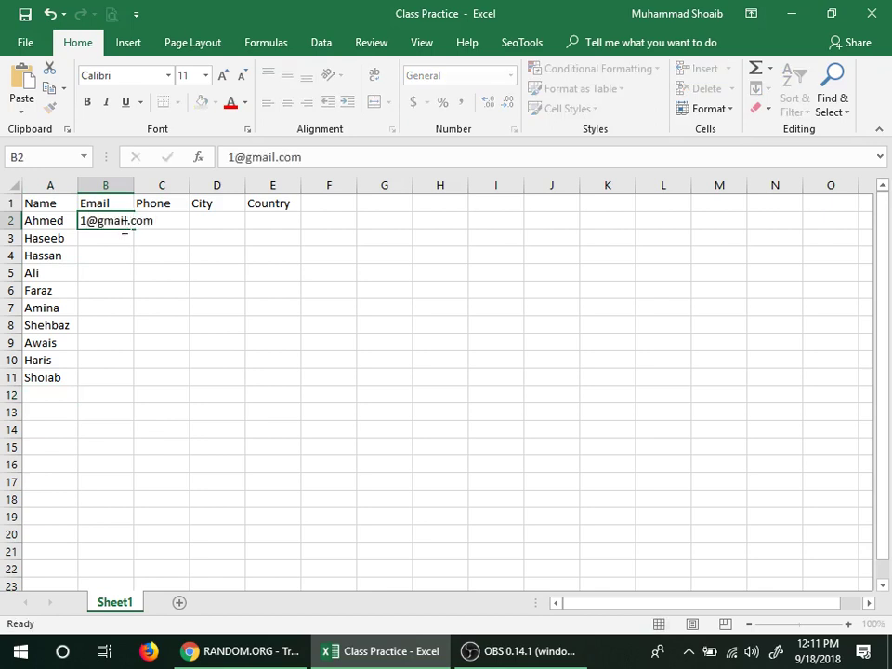
pyautogui.press('Return')
pyautogui.write('2@')
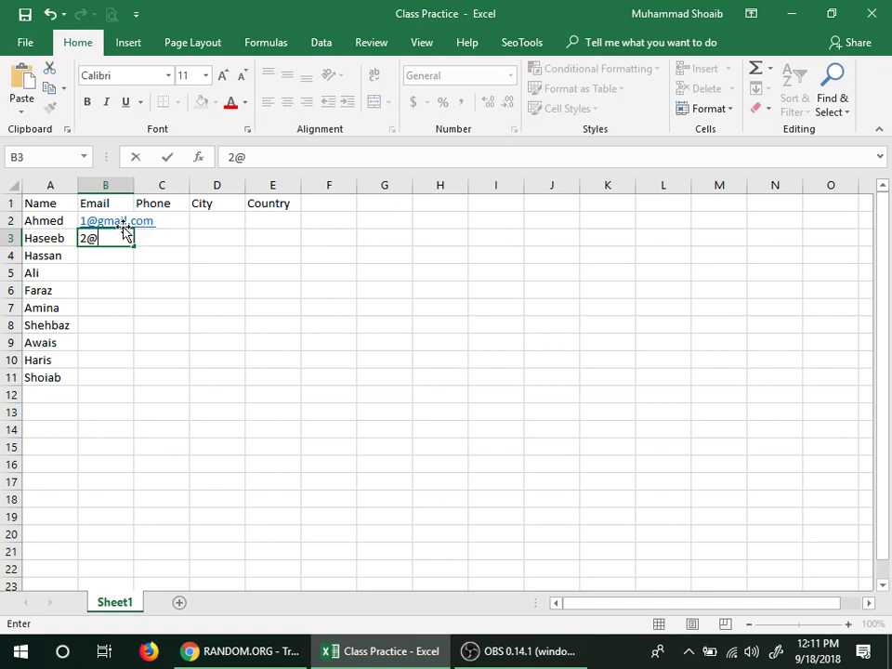
pyautogui.write('gmail.com')
pyautogui.press('Return')
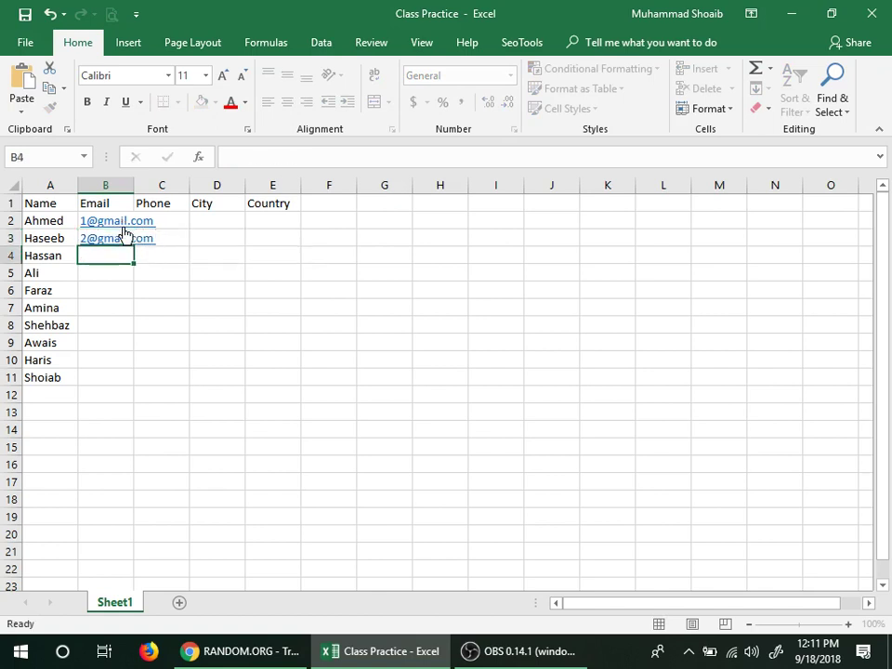
pyautogui.moveTo(100, 223); pyautogui.dragTo(126, 386)
pyautogui.click(272, 342)
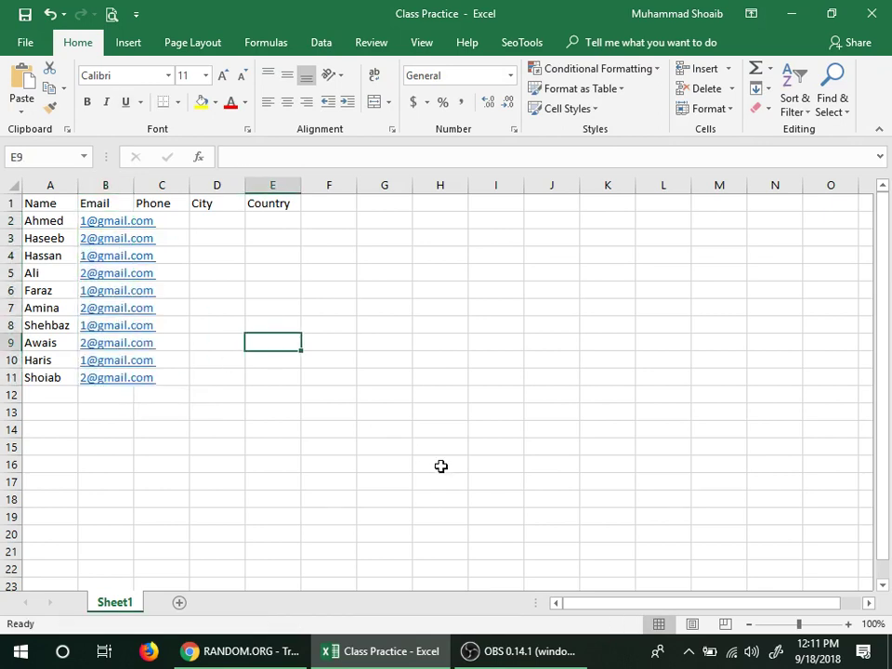
pyautogui.click(342, 465)
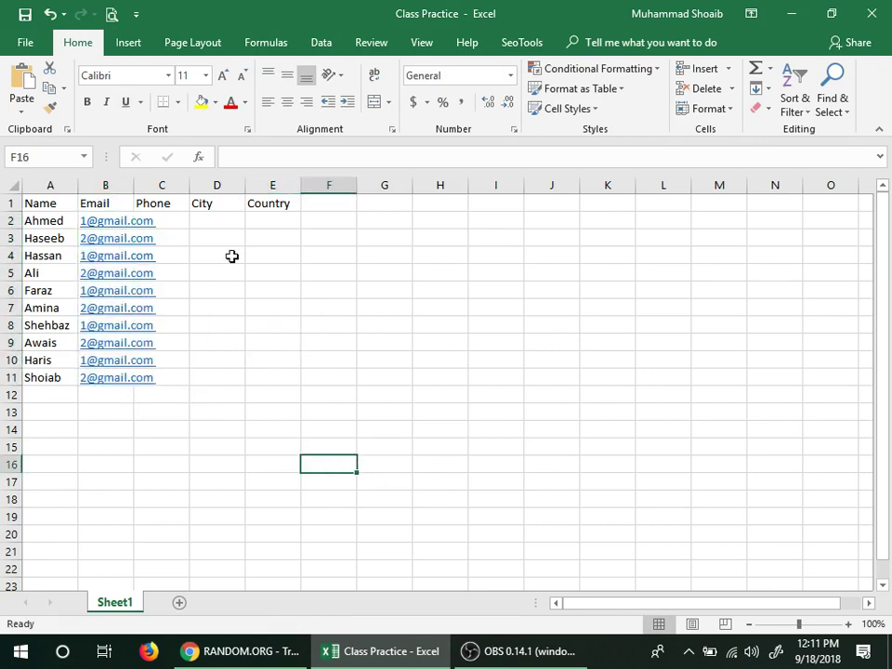
pyautogui.doubleClick(133, 188)
pyautogui.hotkey('ctrl', 'z')
pyautogui.hotkey('ctrl', 'z')
pyautogui.click(112, 318)
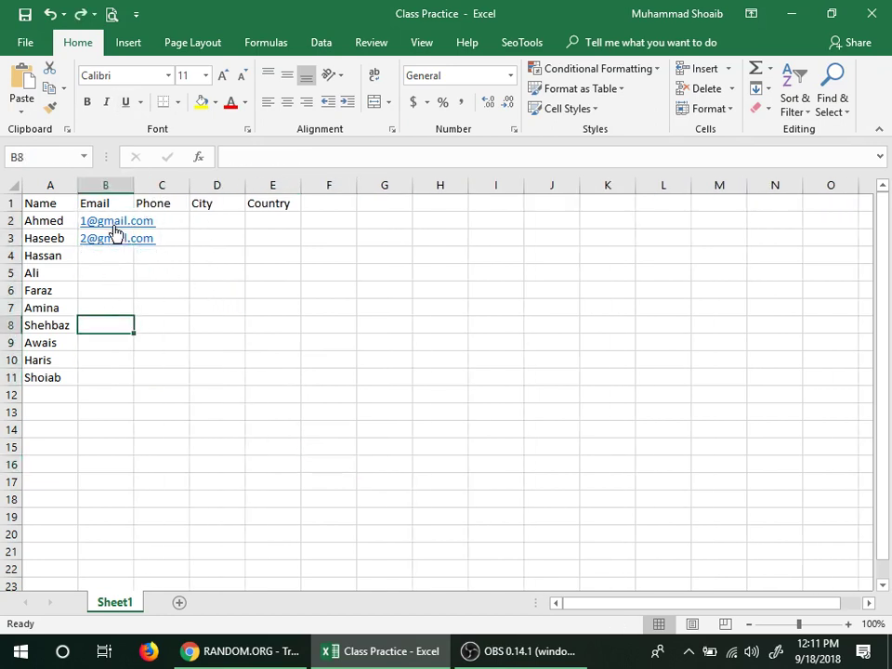
# Fill the two e-mail addresses from B2:B3 down to B11 and widen column B to fit them.
pyautogui.moveTo(114, 226); pyautogui.dragTo(127, 383)
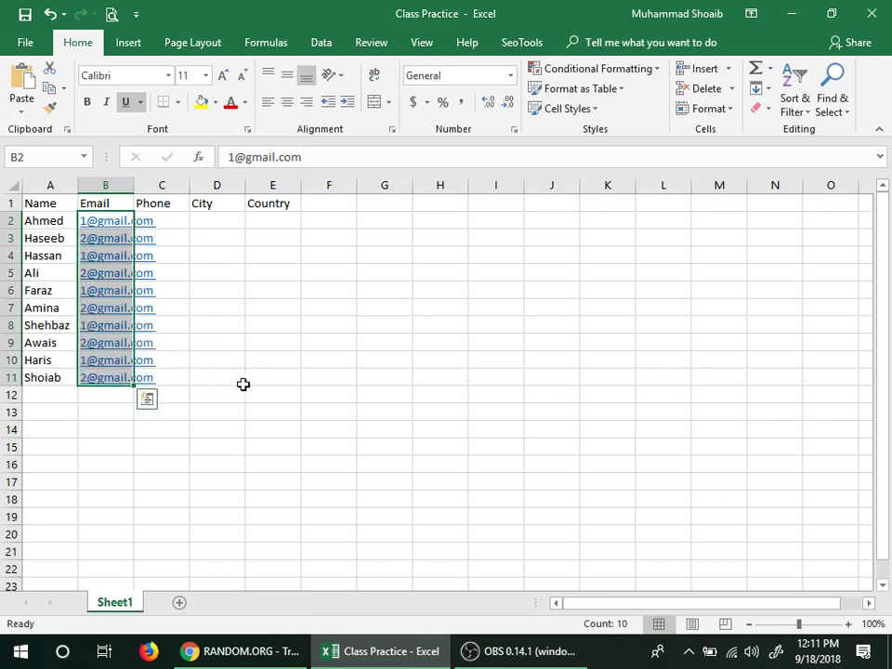
pyautogui.click(249, 390)
pyautogui.moveTo(133, 185); pyautogui.dragTo(160, 185)
# Enter two sample phone numbers in C2 and C3 and extend their series down to C11.
pyautogui.click(186, 224)
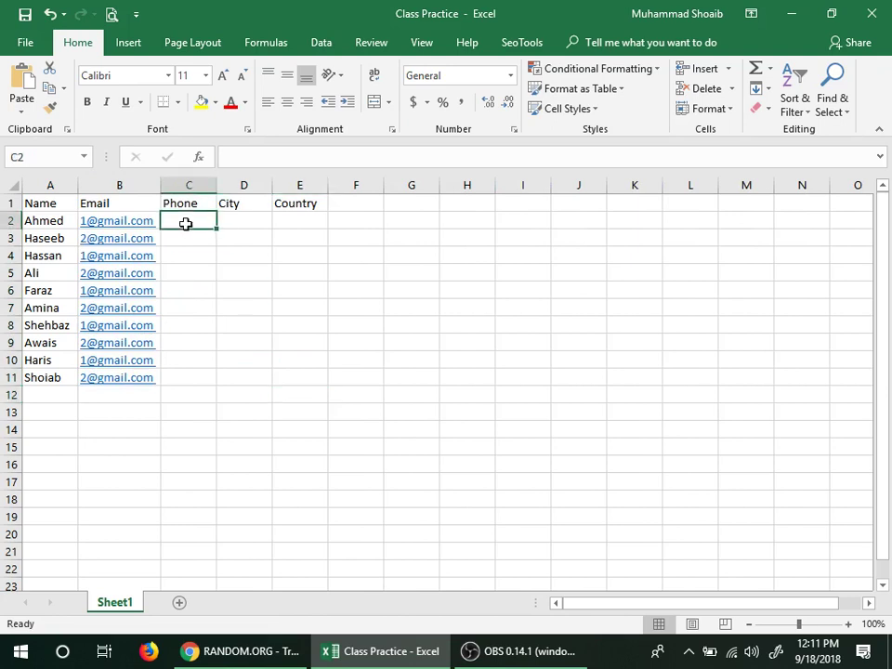
pyautogui.write('123')
pyautogui.press('Return')
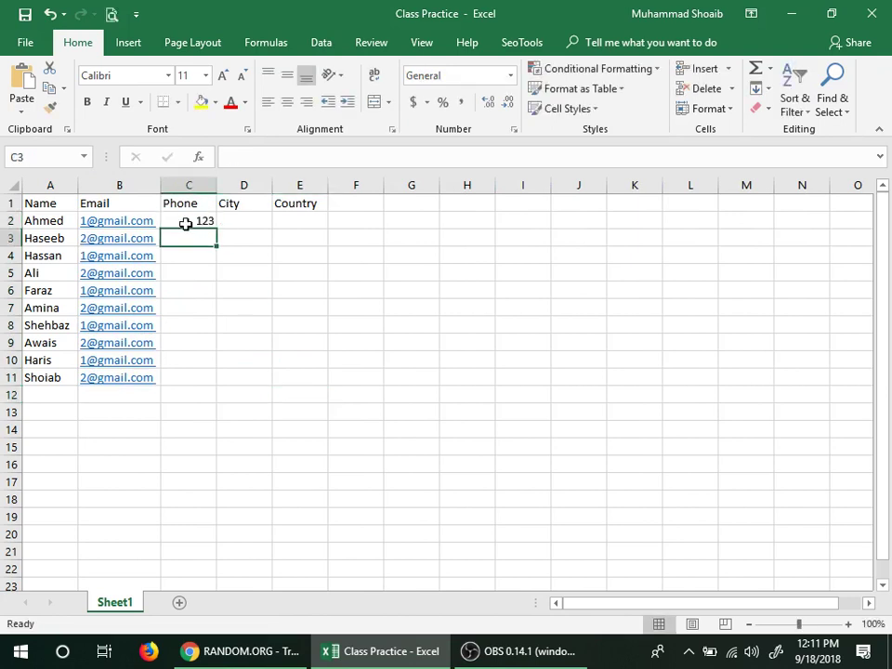
pyautogui.write('456')
pyautogui.press('Return')
pyautogui.moveTo(190, 224); pyautogui.dragTo(201, 382)
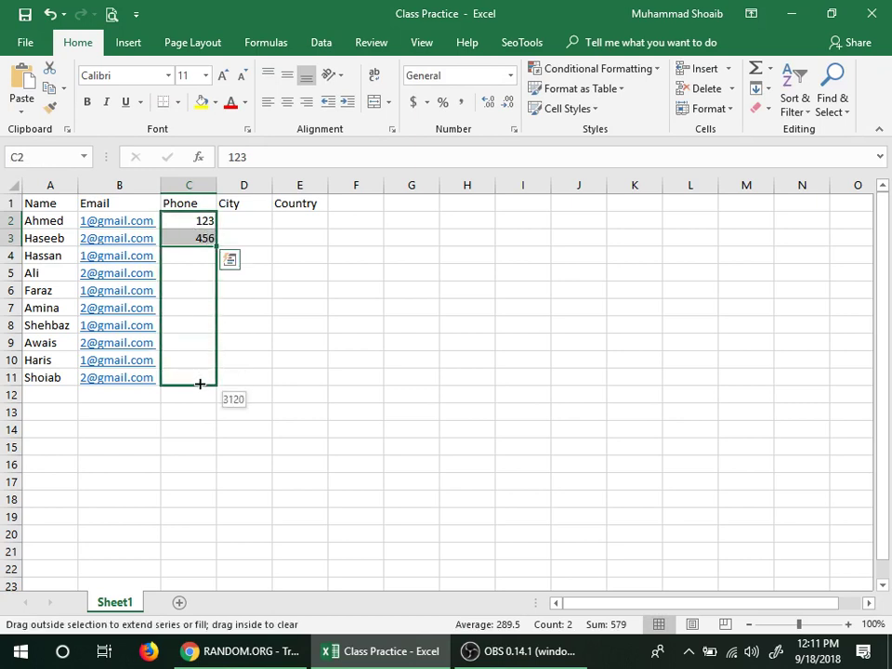
pyautogui.click(319, 381)
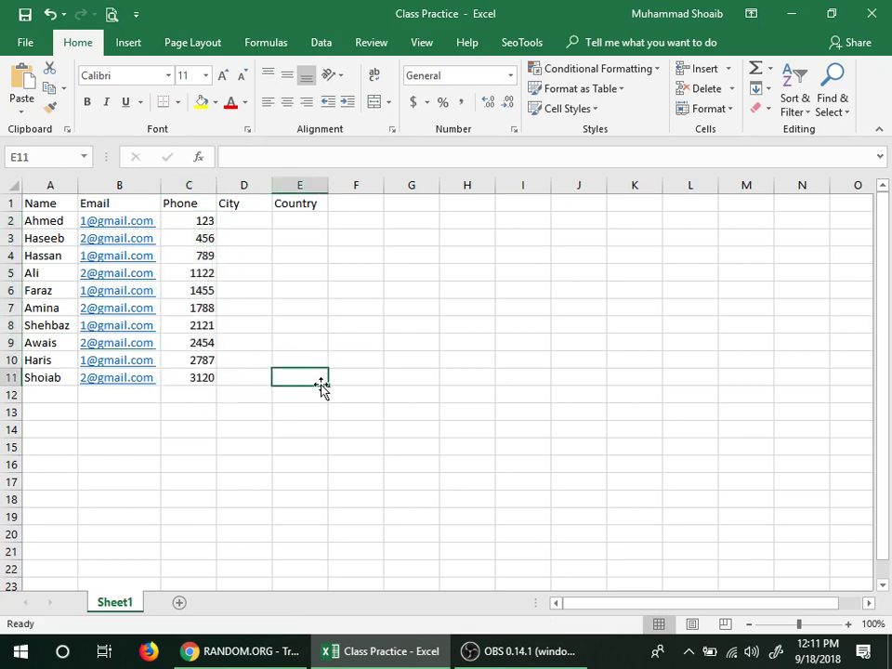
# Enter Gujranwla in D2 and Islamabad in D3 of the City column.
pyautogui.click(243, 224)
pyautogui.write('GU')
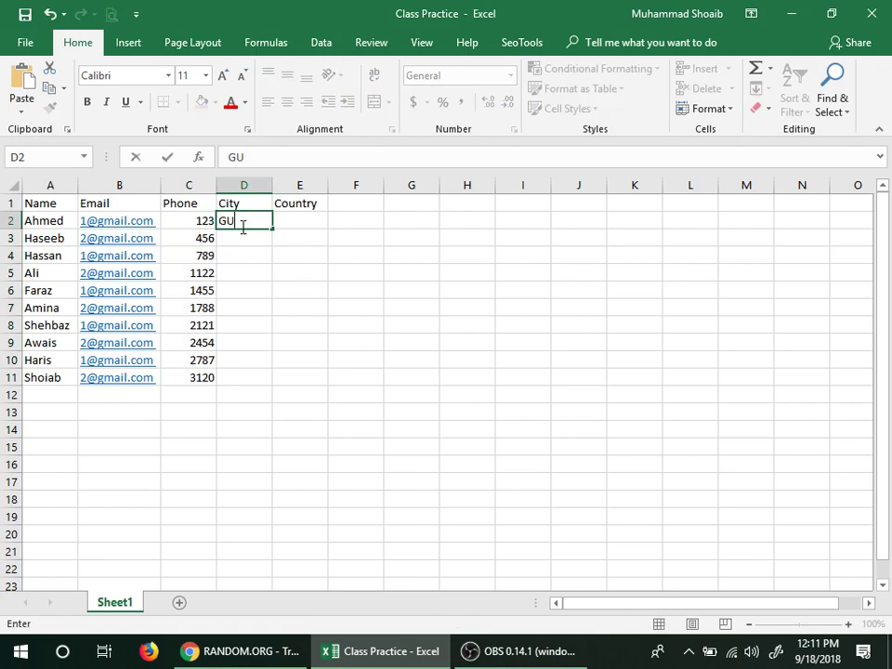
pyautogui.write('jranwla')
pyautogui.press('Return')
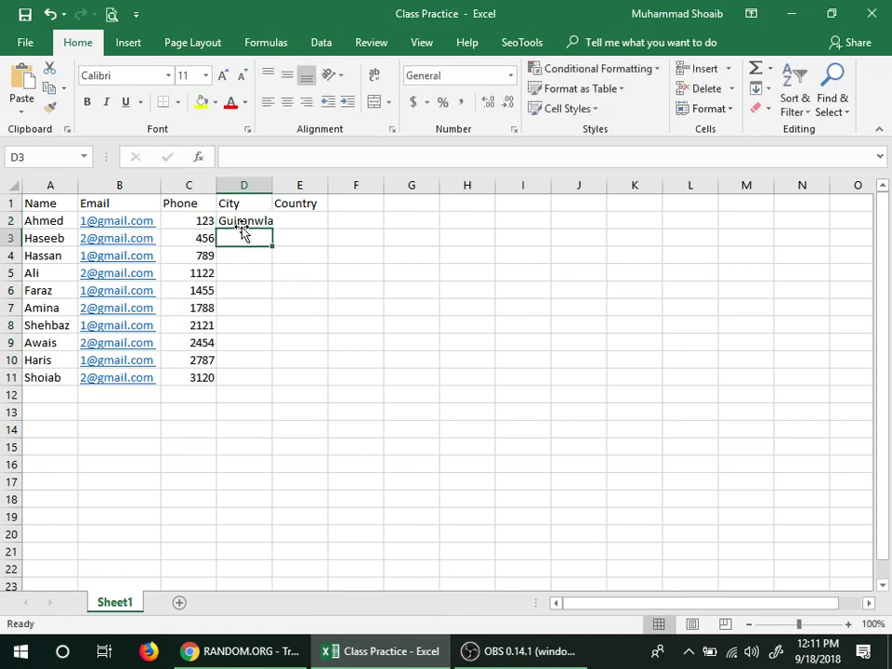
pyautogui.write('Islamabad')
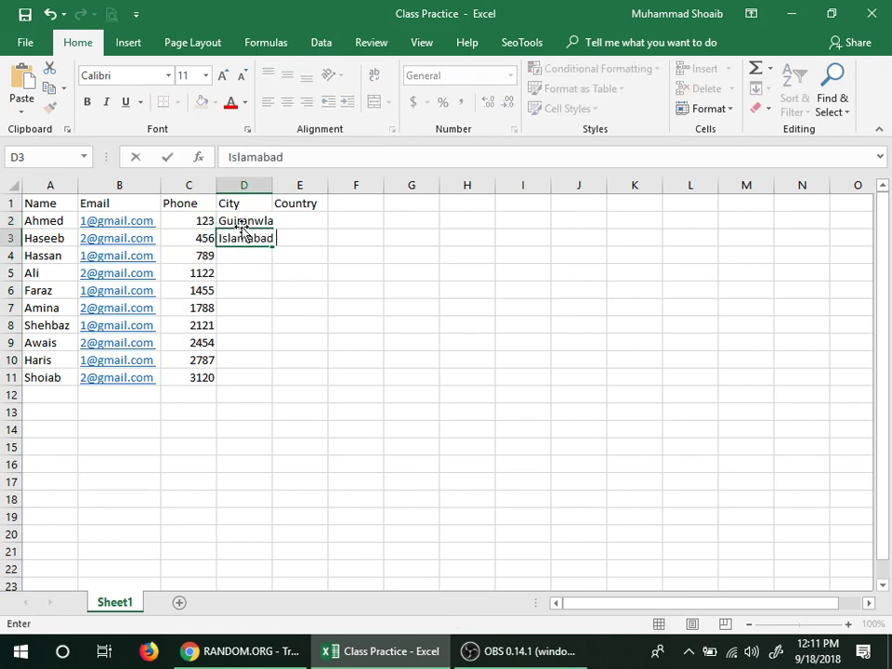
pyautogui.press('Return')
# Enter Lahore, Multan and Faislabad in cells D4 through D6.
pyautogui.write('KLa')
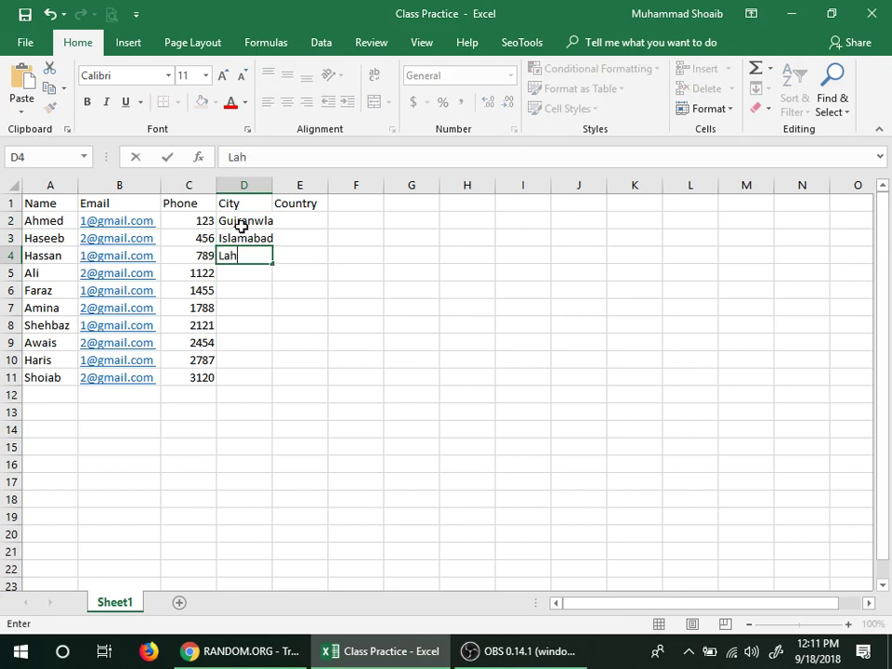
pyautogui.write('hore')
pyautogui.press('Return')
pyautogui.write('M')
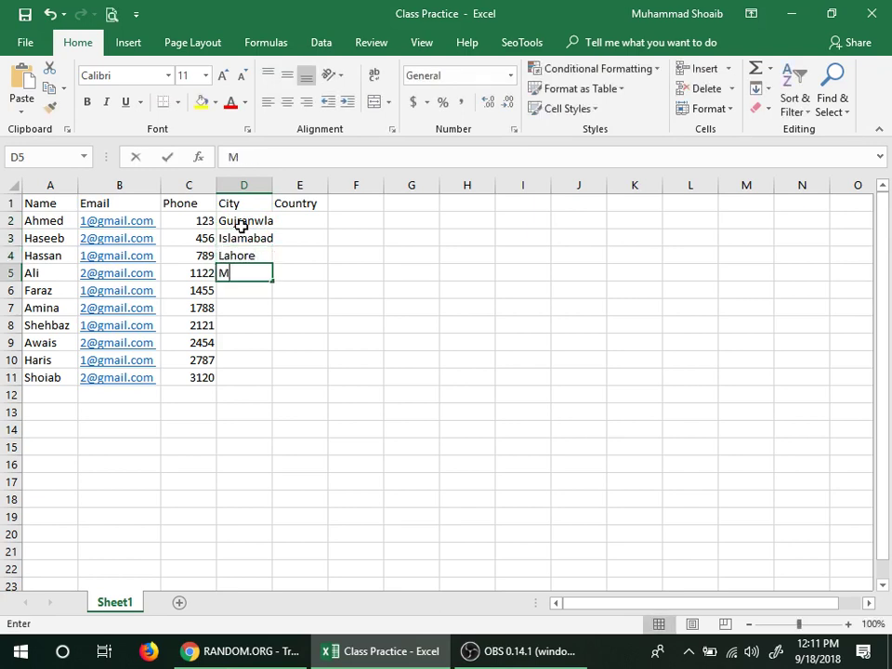
pyautogui.write('ultan')
pyautogui.press('Return')
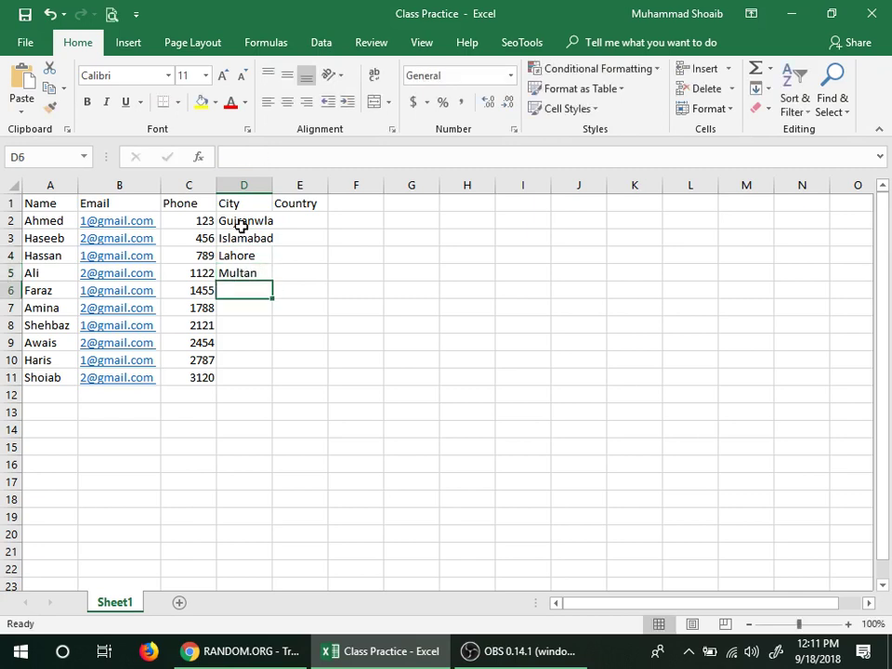
pyautogui.write('Faislabad')
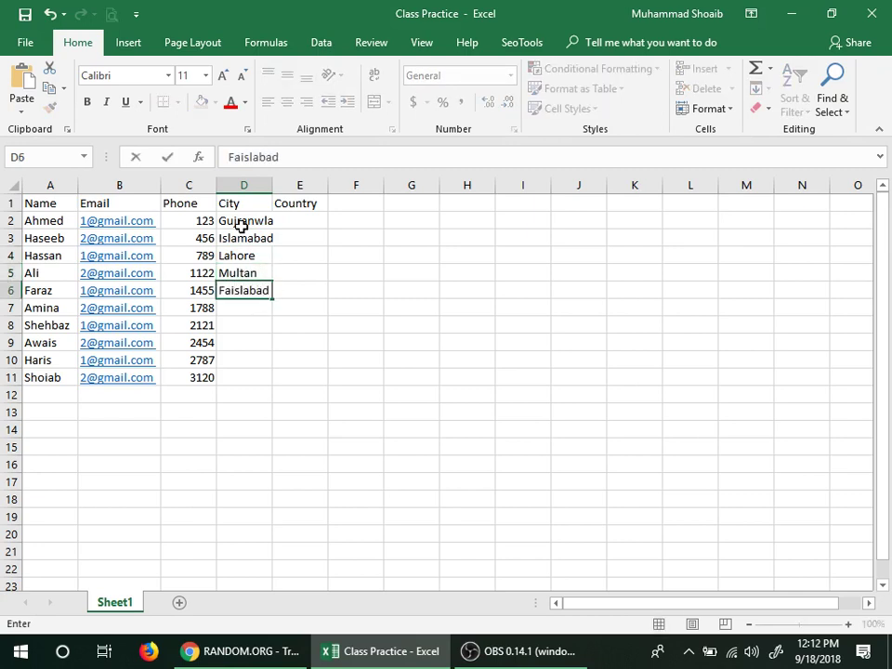
pyautogui.press('Return')
# Copy the five cities in D2:D6 into D7:D11 and autofit the width of column D.
pyautogui.moveTo(240, 225); pyautogui.dragTo(241, 290)
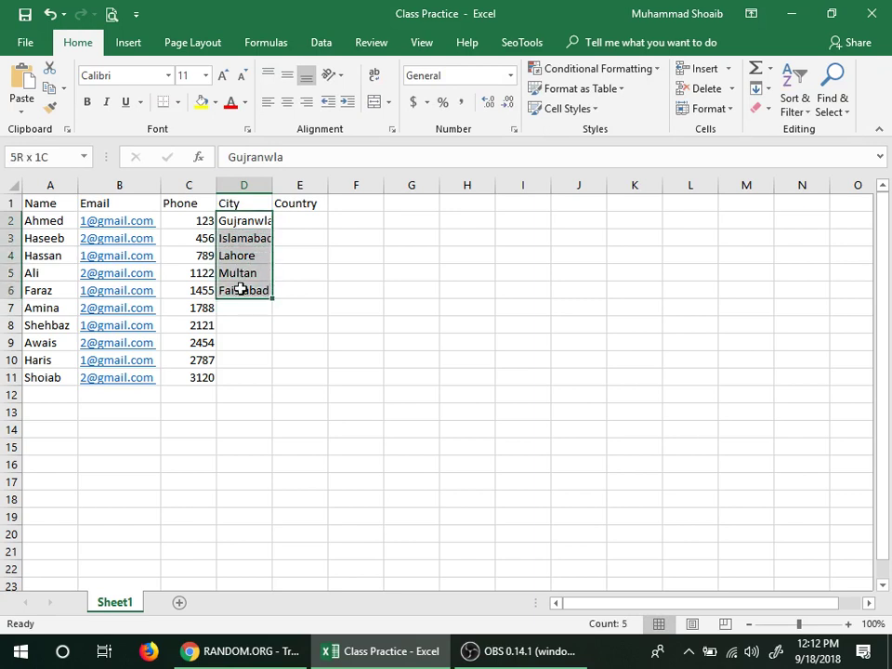
pyautogui.hotkey('ctrl', 'c')
pyautogui.click(240, 308)
pyautogui.hotkey('ctrl', 'v')
pyautogui.click(379, 428)
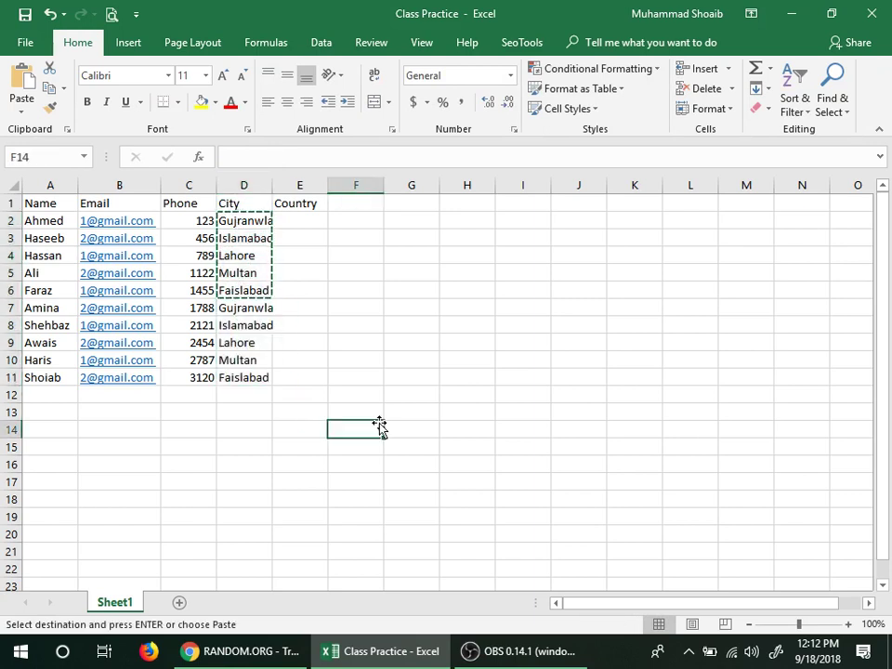
pyautogui.click(288, 221)
pyautogui.doubleClick(274, 189)
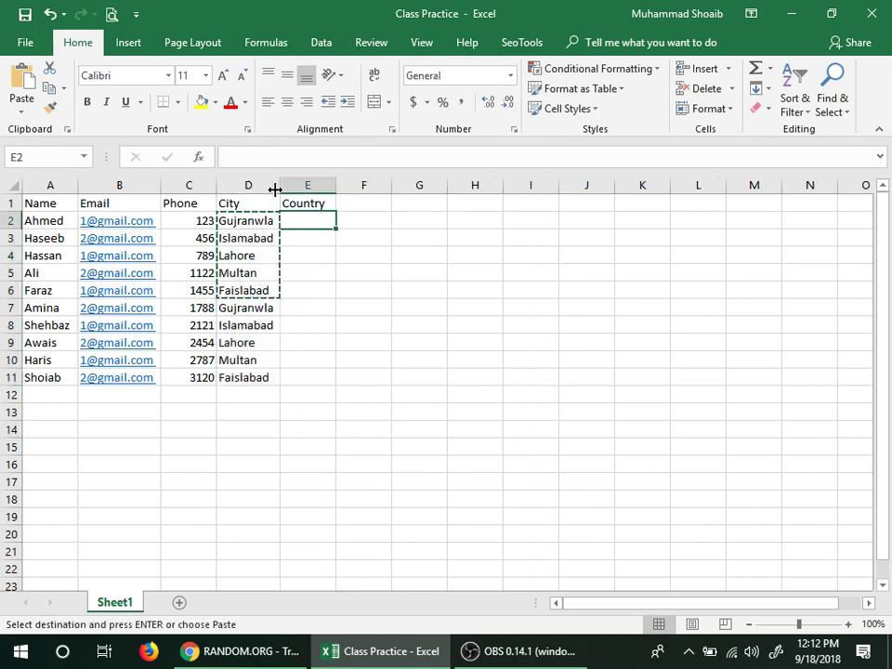
# Enter Inida in E2 as the first value of the Country column.
pyautogui.write('I')
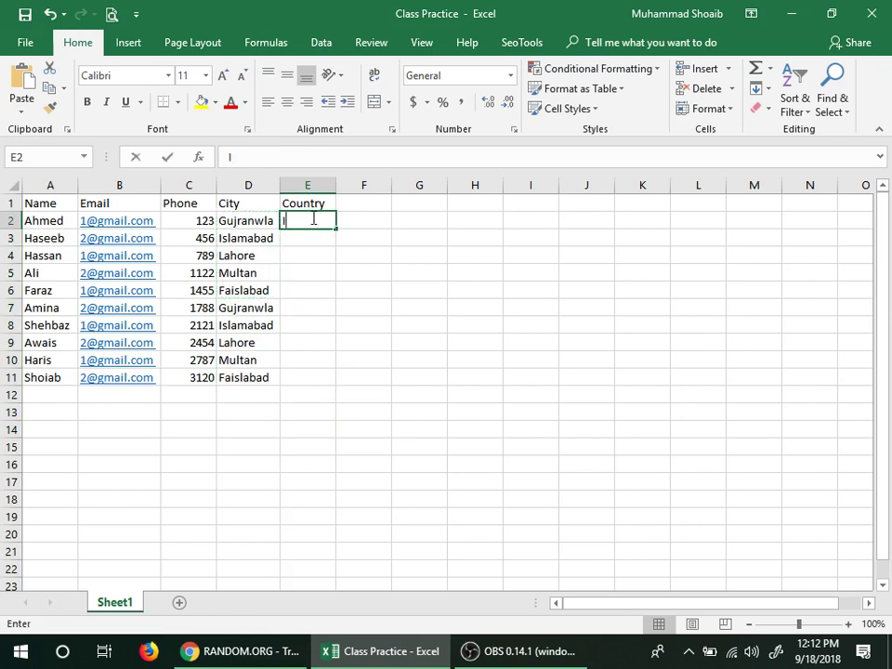
pyautogui.write('di')
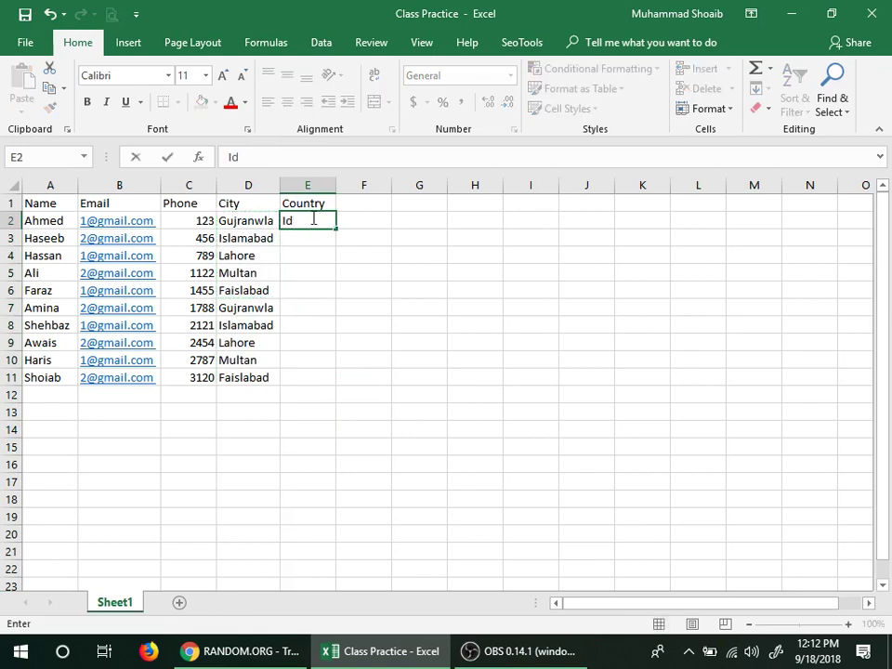
pyautogui.press('BackSpace')
pyautogui.write('nida')
pyautogui.press('Return')
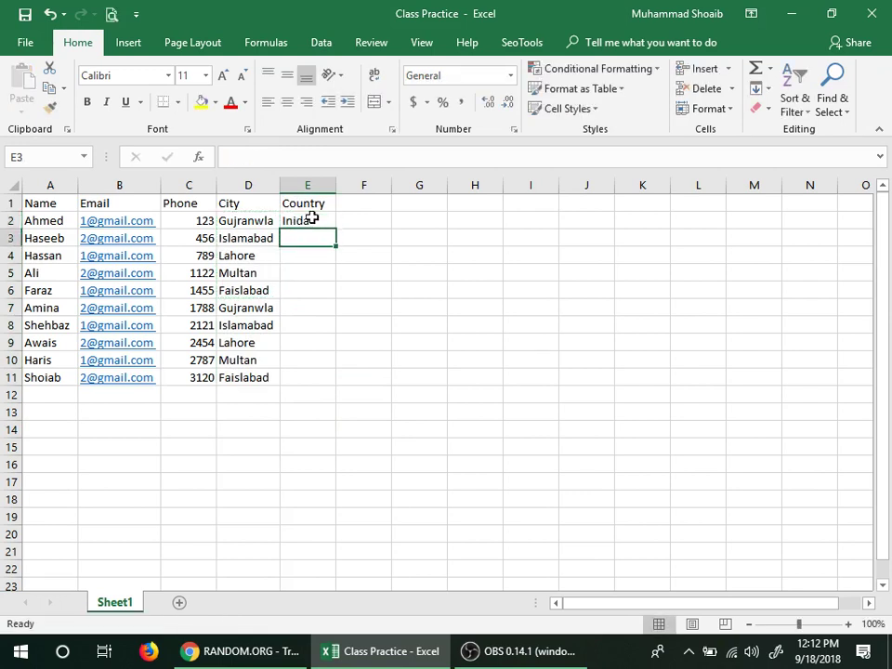
pyautogui.press('Up')
pyautogui.press('Up')
pyautogui.write('I')
pyautogui.press('BackSpace')
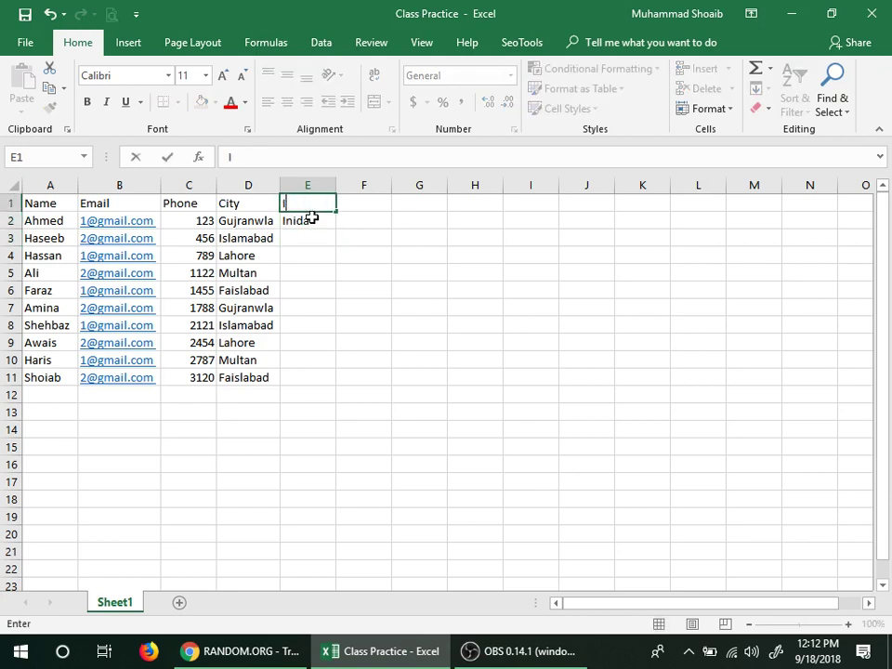
pyautogui.write('n')
pyautogui.press('BackSpace')
pyautogui.press('BackSpace')
pyautogui.click(357, 323)
pyautogui.hotkey('ctrl', 'z')
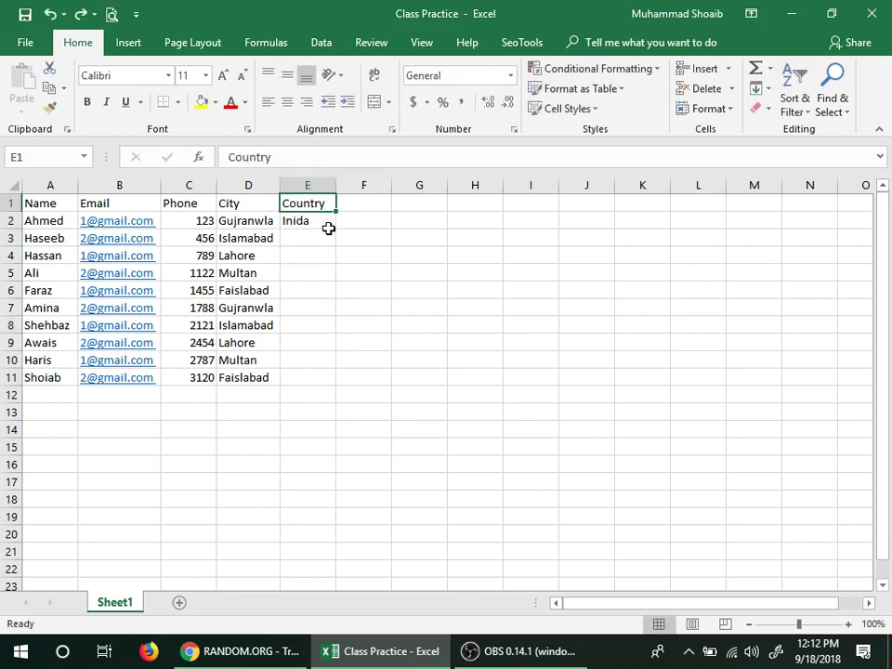
# Enter India in E2, Paksitan in E3 and Afhganistan in E4 of the Country column.
pyautogui.click(329, 227)
pyautogui.write('India')
pyautogui.press('Return')
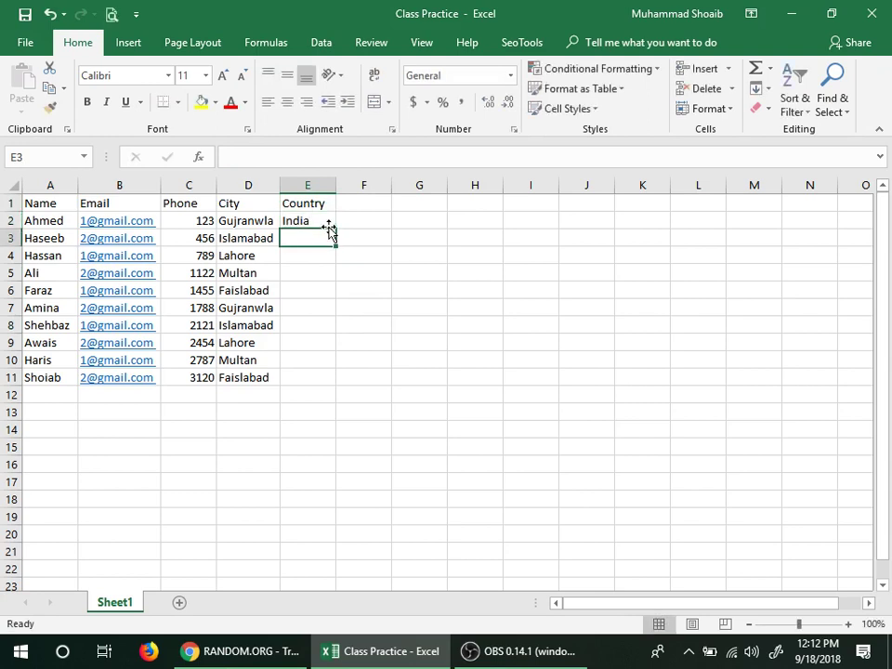
pyautogui.write('Paksitan')
pyautogui.press('Return')
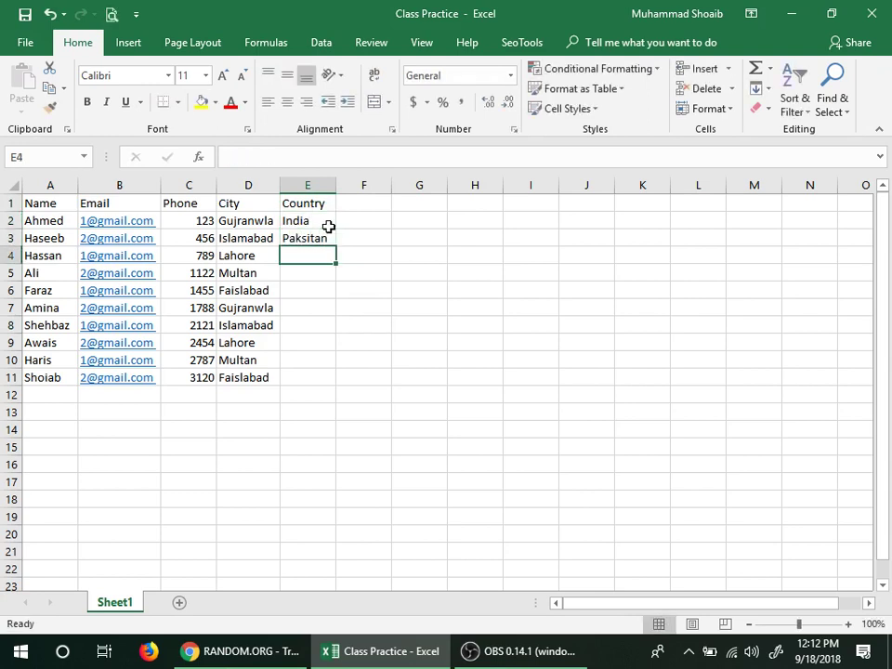
pyautogui.write('Afhga')
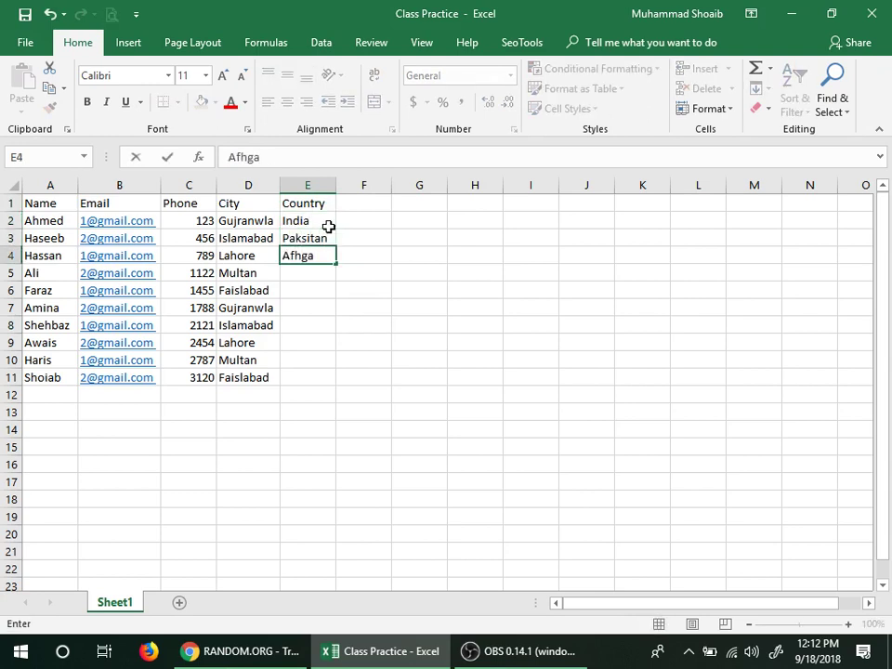
pyautogui.write('nistan')
pyautogui.press('Return')
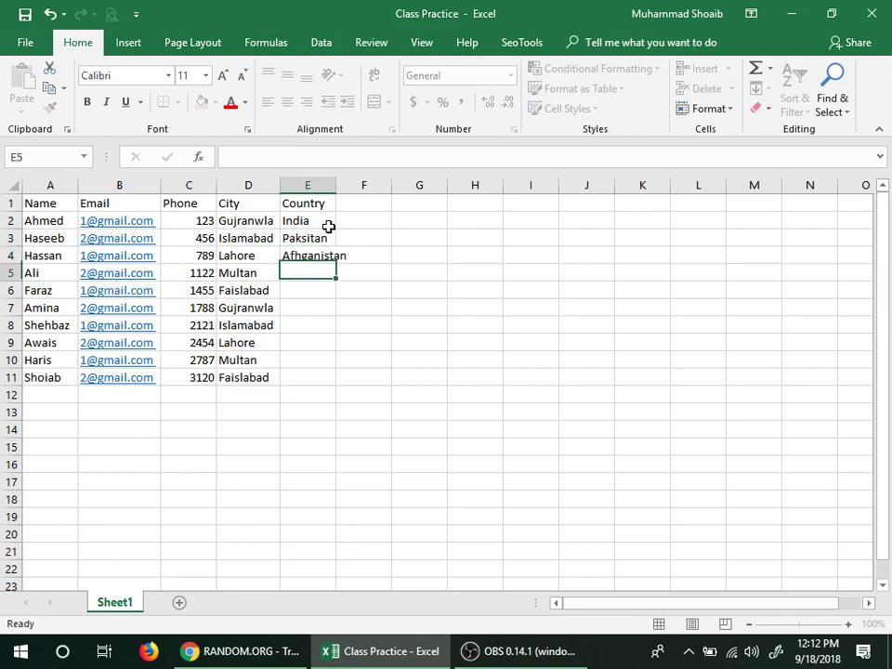
# Copy the three countries in E2:E4 into E5:E7 and again into E8:E10.
pyautogui.moveTo(329, 227); pyautogui.dragTo(303, 388)
pyautogui.hotkey('ctrl', 'c')
pyautogui.hotkey('ctrl', 'v')
pyautogui.click(404, 402)
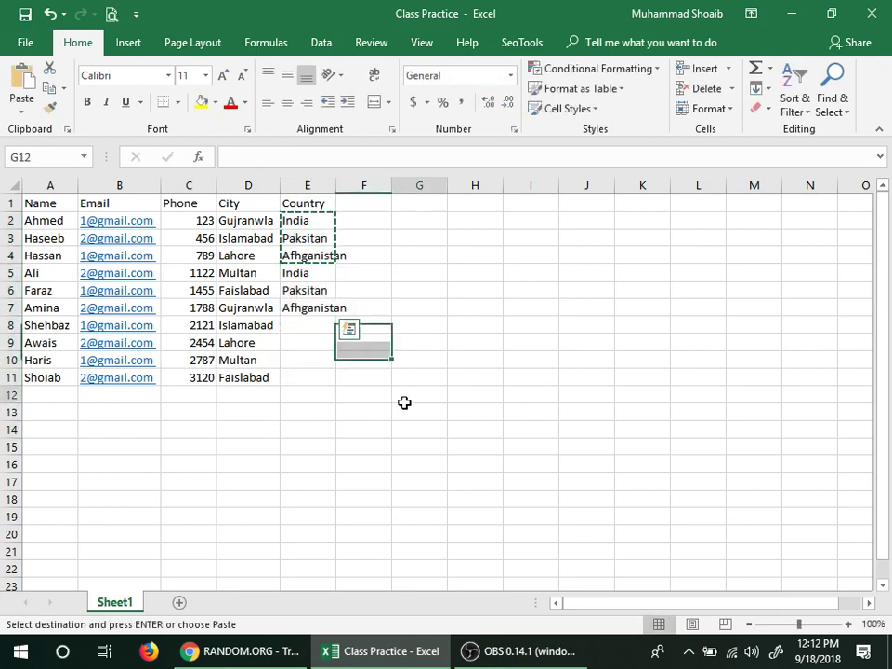
pyautogui.moveTo(312, 326); pyautogui.dragTo(311, 361)
pyautogui.hotkey('ctrl', 'v')
# Copy India from E8 into E11 to fill the last row of the Country column.
pyautogui.click(306, 380)
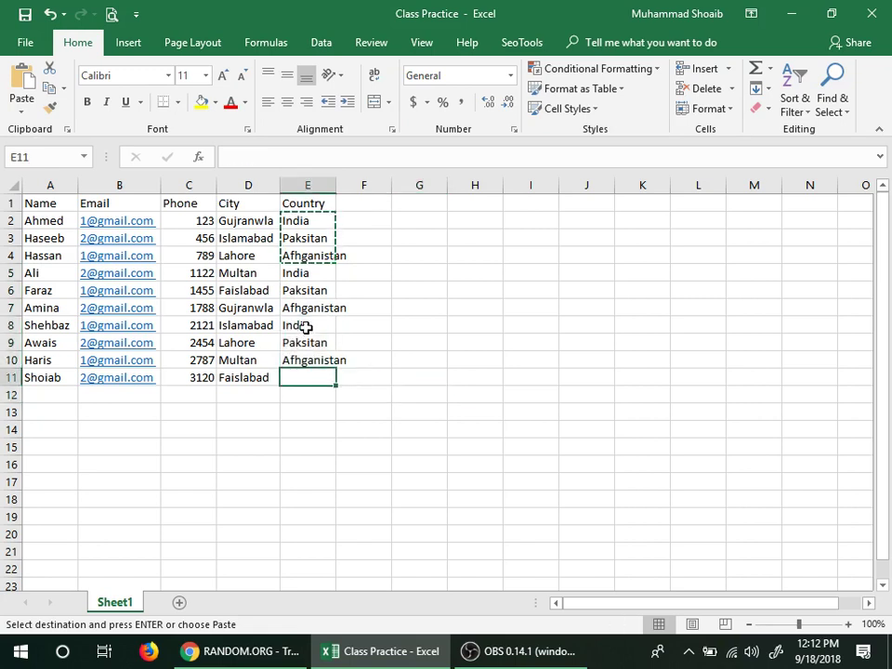
pyautogui.click(304, 325)
pyautogui.hotkey('ctrl', 'c')
pyautogui.click(312, 380)
pyautogui.hotkey('ctrl', 'v')
pyautogui.click(363, 395)
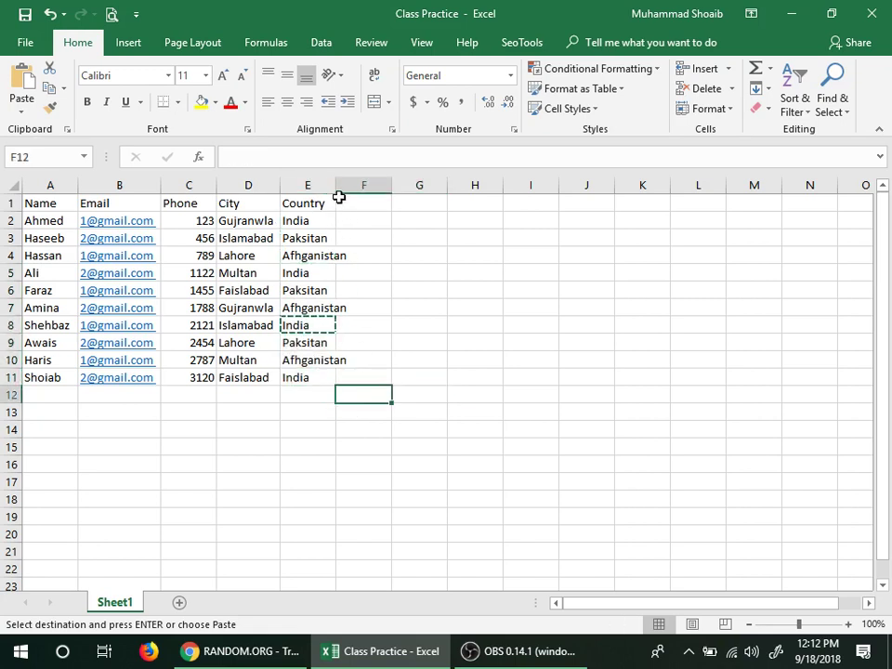
# Autofit the width of column E and cancel the active copy selection.
pyautogui.doubleClick(336, 185)
pyautogui.click(511, 359)
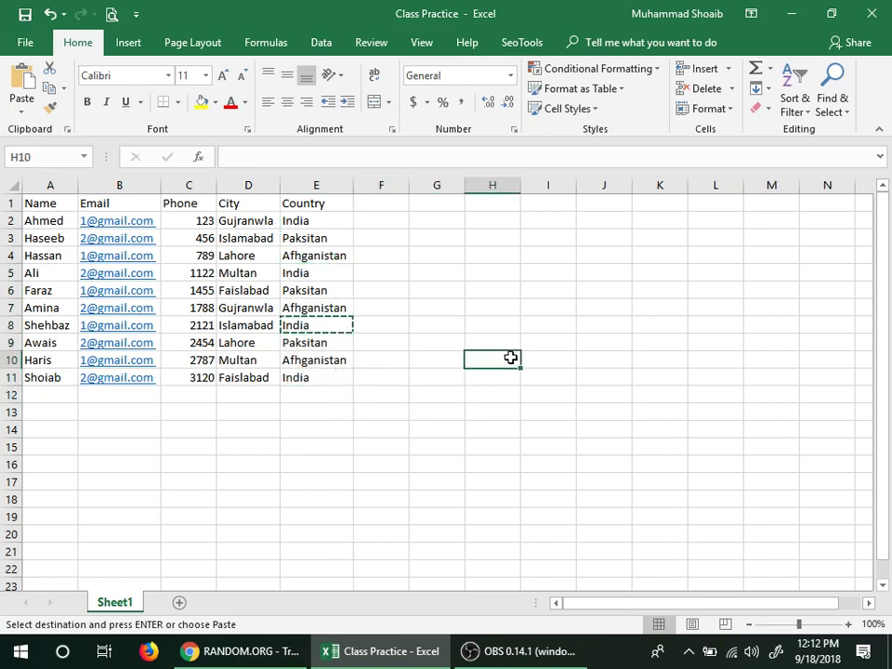
pyautogui.press('Escape')
pyautogui.click(344, 324)
pyautogui.click(340, 287)
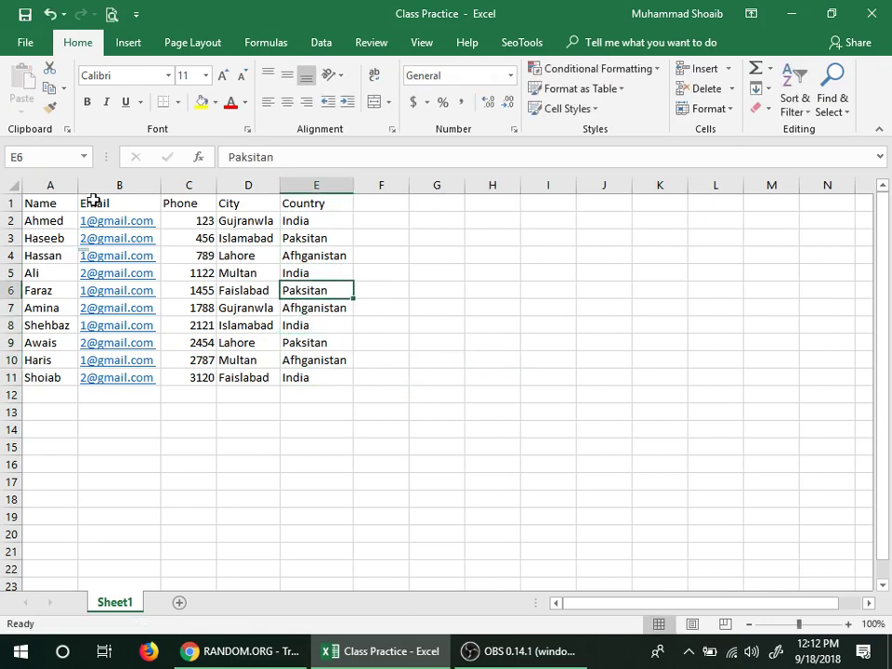
# Clear the email entries in B4:B11, keeping only the first two addresses.
pyautogui.moveTo(117, 257); pyautogui.dragTo(114, 381)
pyautogui.press('Delete')
pyautogui.click(246, 428)
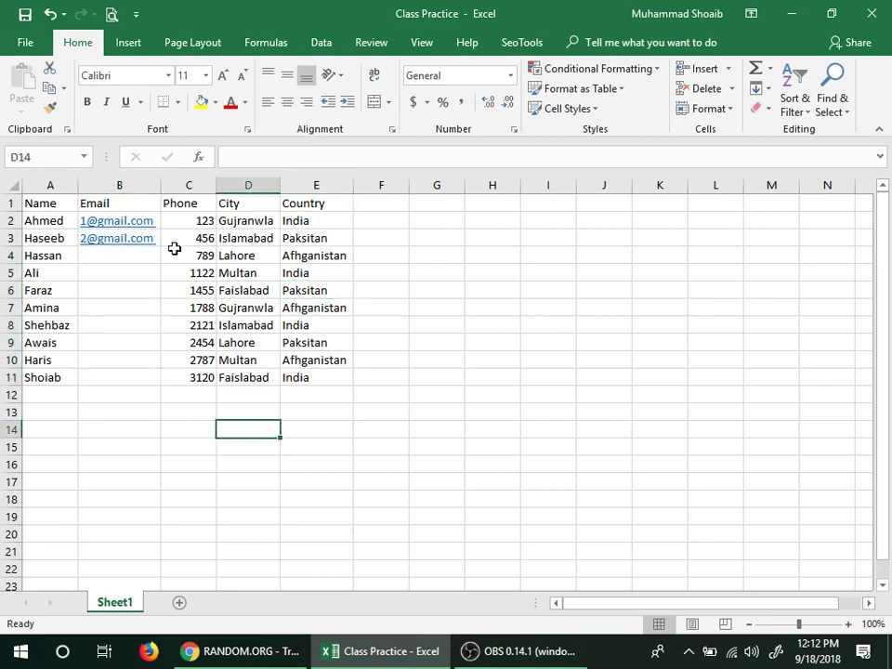
# Widen column B and fill the two email addresses in B2:B3 down through B11.
pyautogui.moveTo(160, 190); pyautogui.dragTo(178, 301)
pyautogui.click(178, 301)
pyautogui.moveTo(165, 223); pyautogui.dragTo(181, 250)
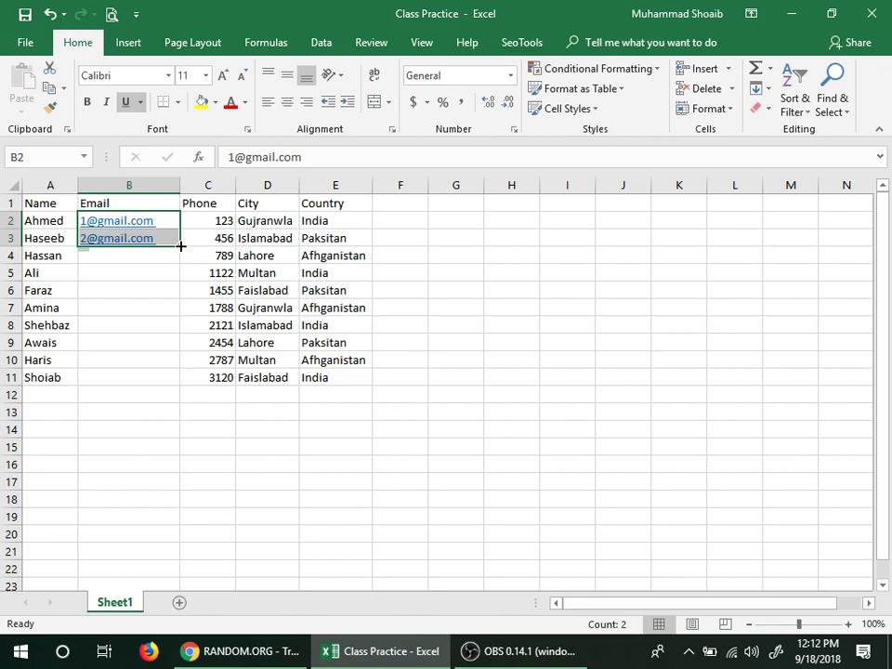
pyautogui.moveTo(181, 246); pyautogui.dragTo(180, 382)
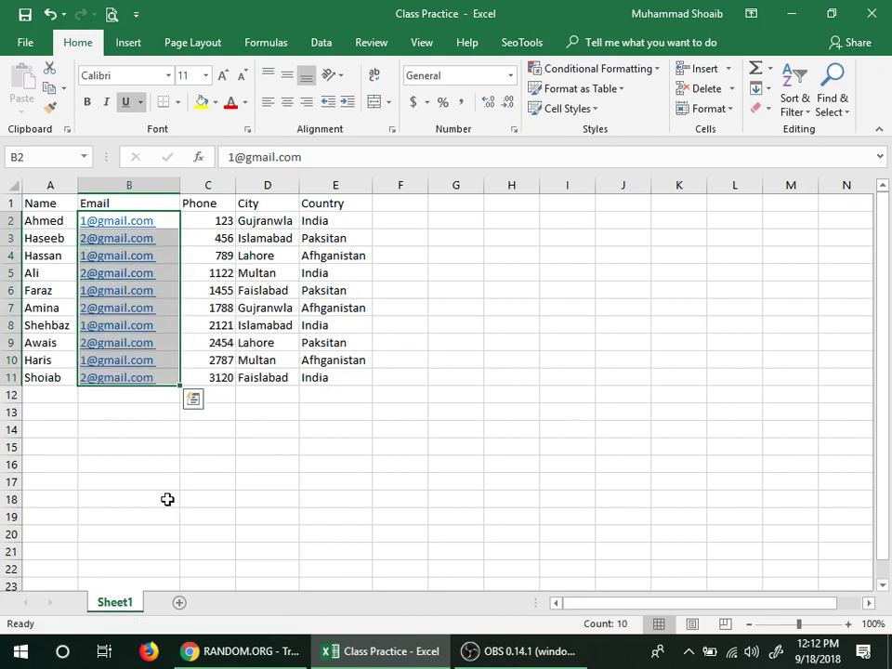
pyautogui.click(167, 499)
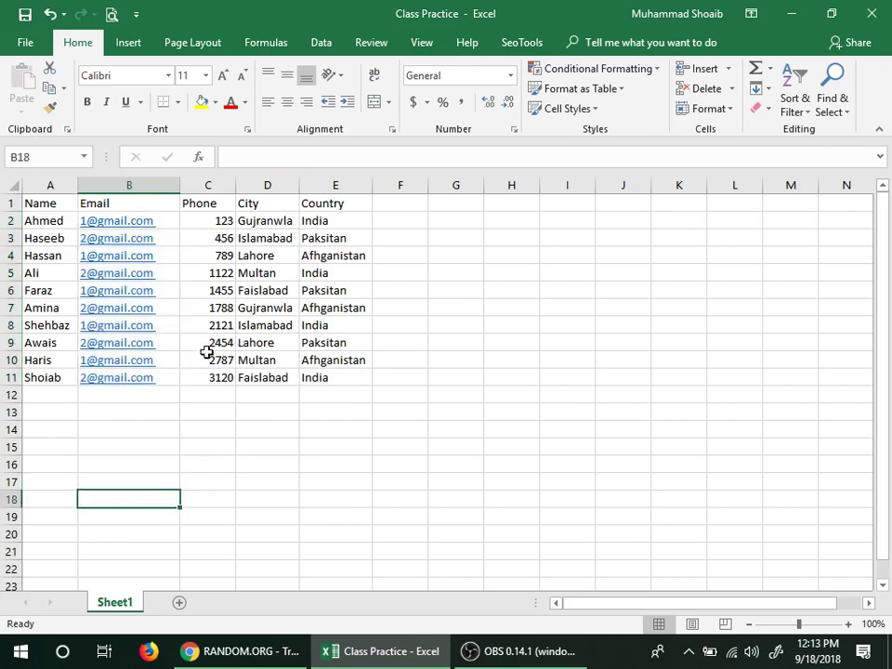
# Widen columns C and A slightly and autofit the width of column B.
pyautogui.click(247, 341)
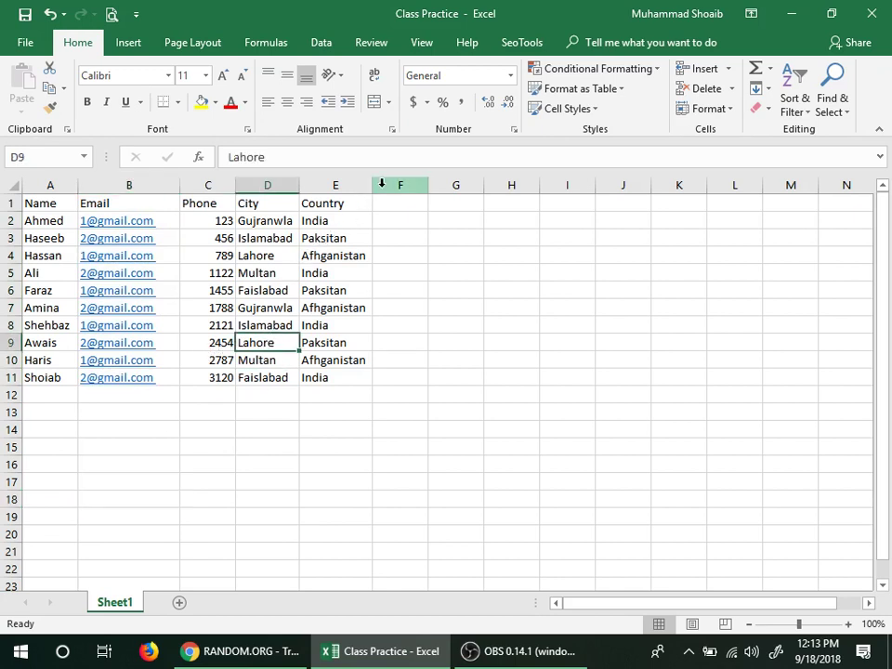
pyautogui.click(396, 360)
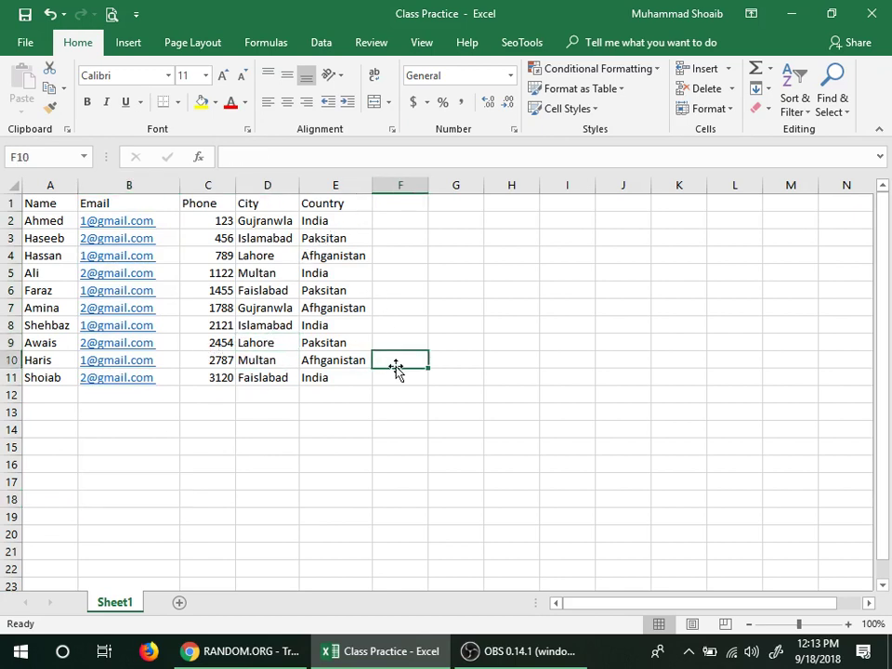
pyautogui.click(299, 181)
pyautogui.moveTo(237, 183); pyautogui.dragTo(241, 184)
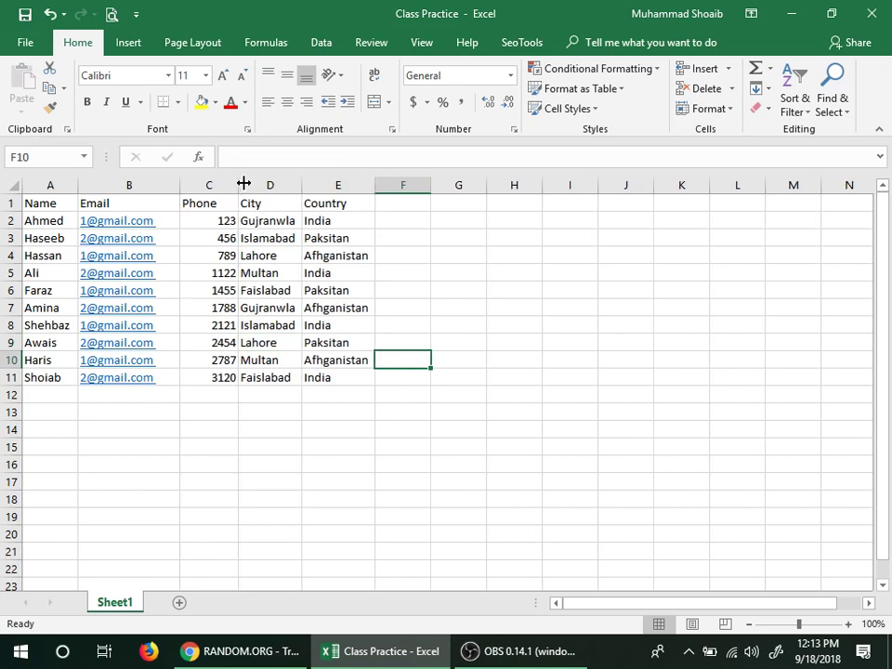
pyautogui.doubleClick(179, 192)
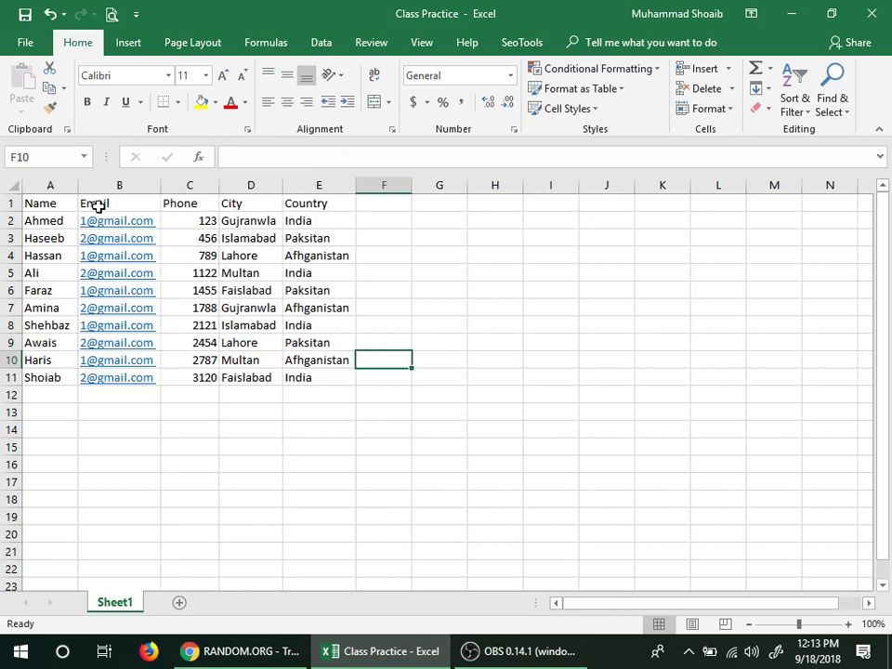
pyautogui.moveTo(79, 190); pyautogui.dragTo(95, 193)
pyautogui.click(197, 447)
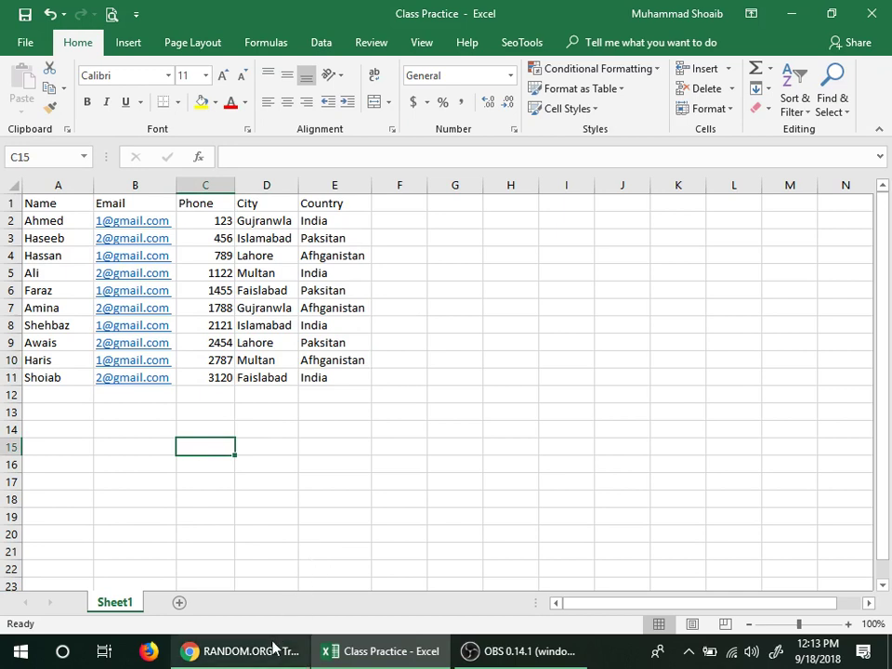
pyautogui.moveTo(251, 649)
pyautogui.click(418, 466)
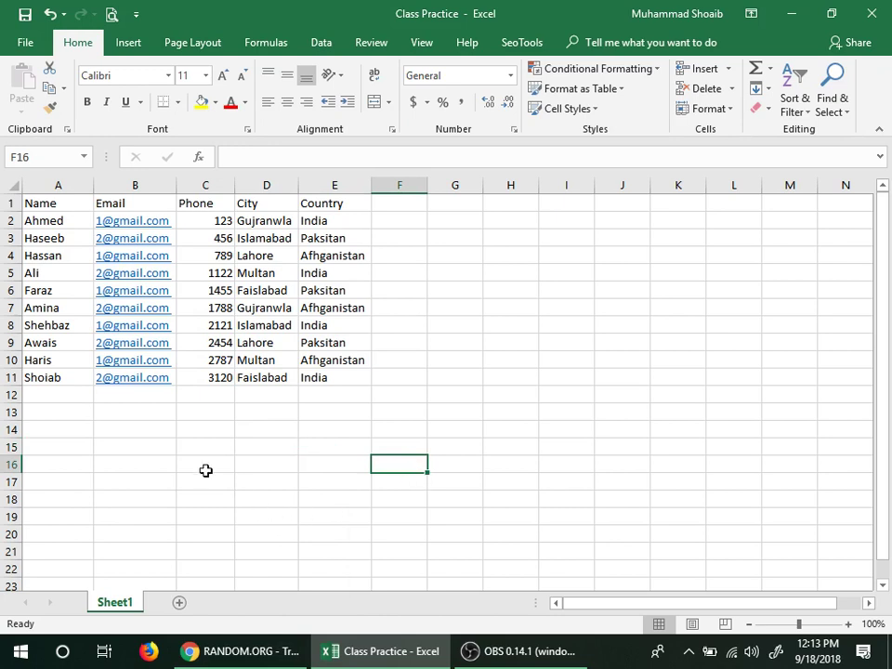
pyautogui.click(61, 223)
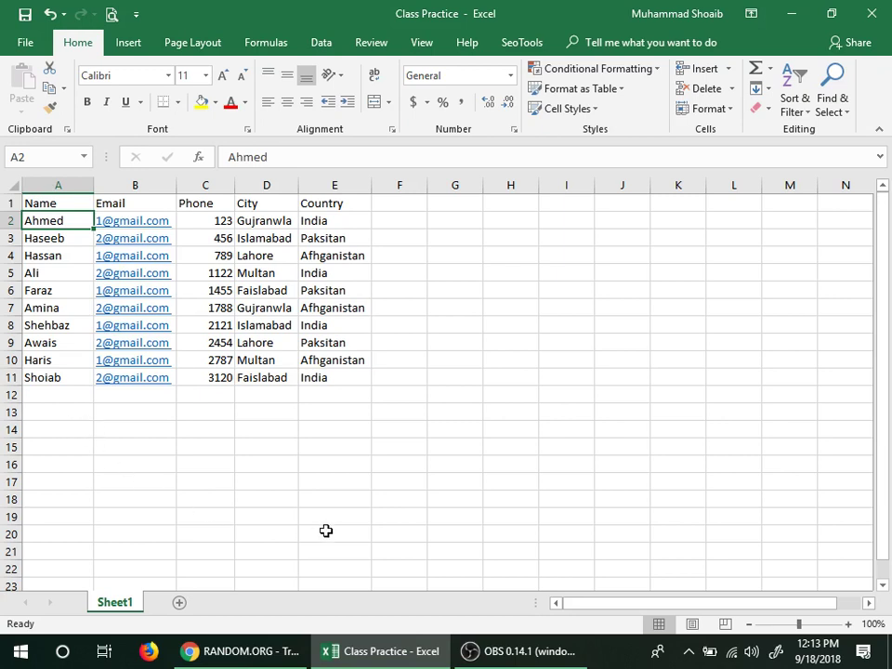
pyautogui.click(436, 321)
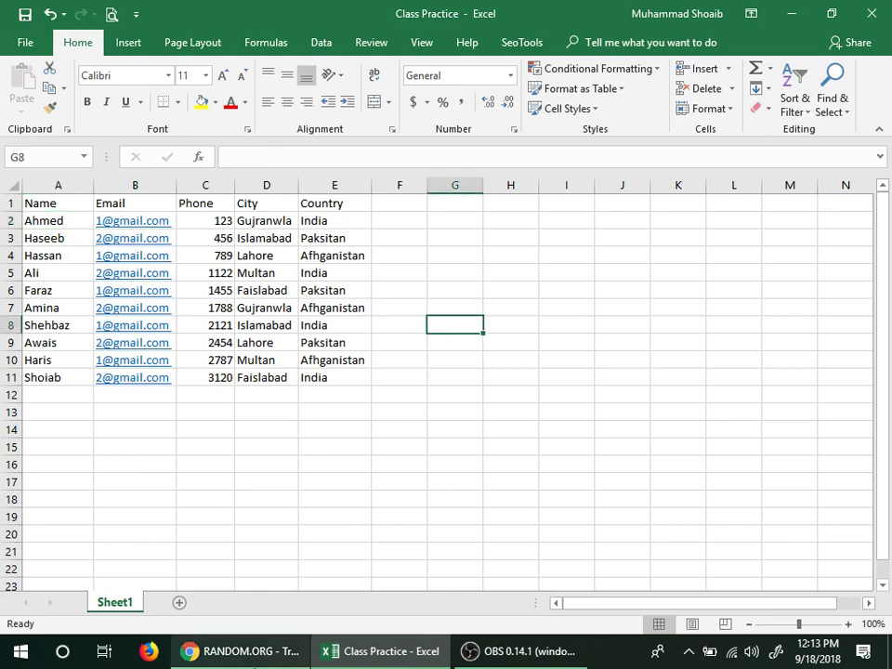
pyautogui.click(366, 427)
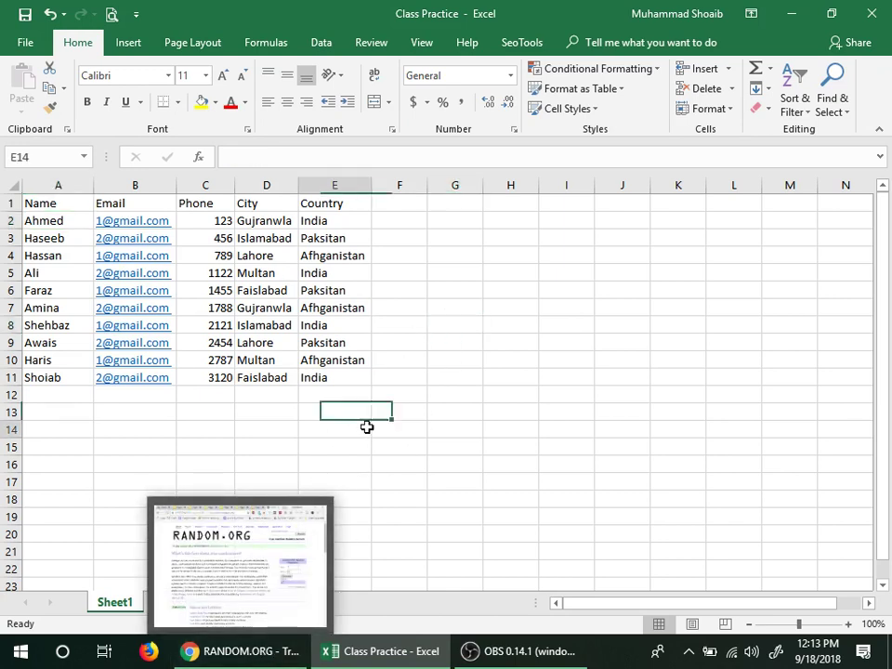
pyautogui.click(343, 377)
pyautogui.click(317, 437)
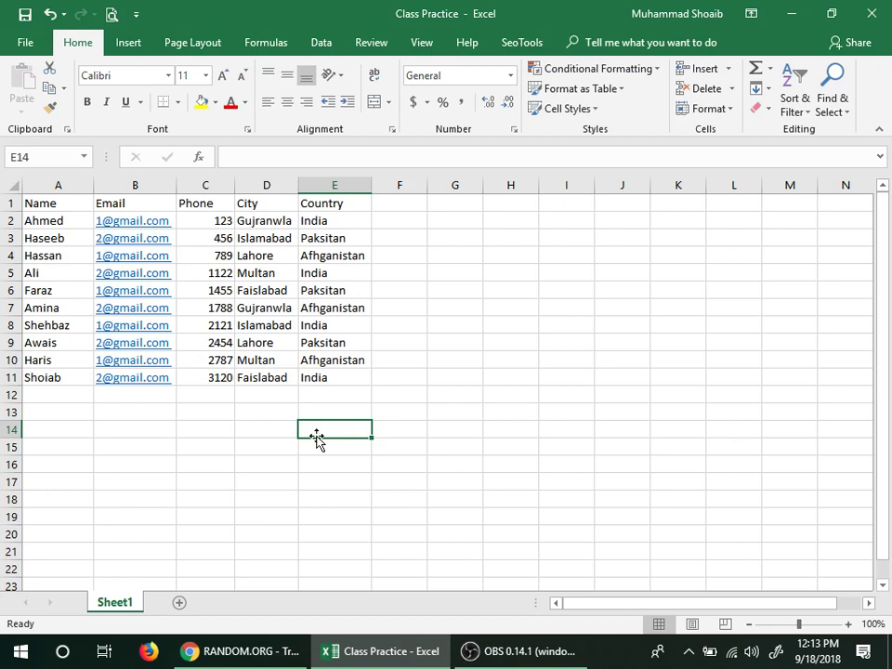
pyautogui.click(348, 256)
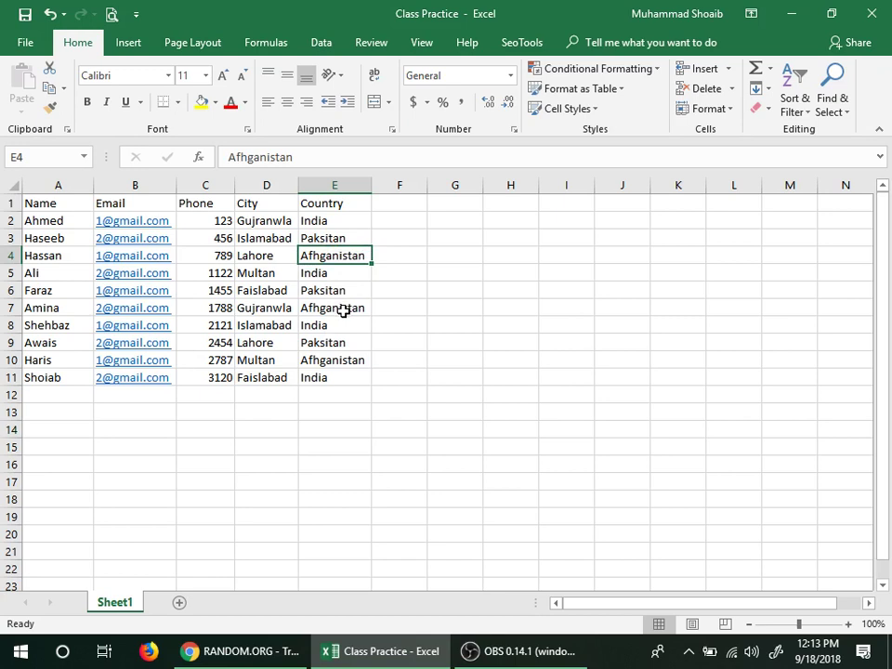
pyautogui.click(329, 362)
pyautogui.click(325, 412)
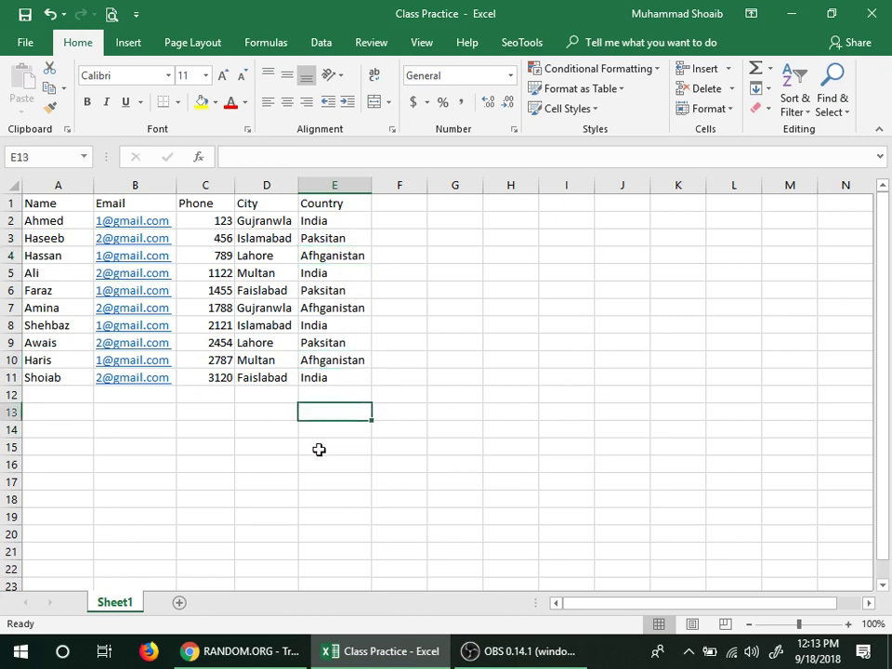
# Correct the country in E10 to Afghanistan and copy it over the misspelled entries in E7 and E4.
pyautogui.doubleClick(321, 360)
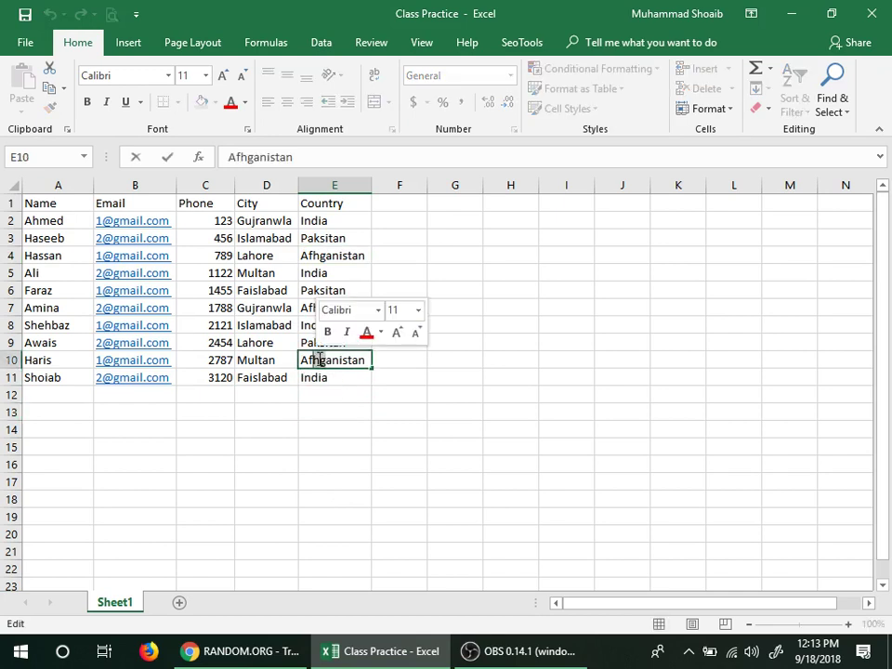
pyautogui.press('Return')
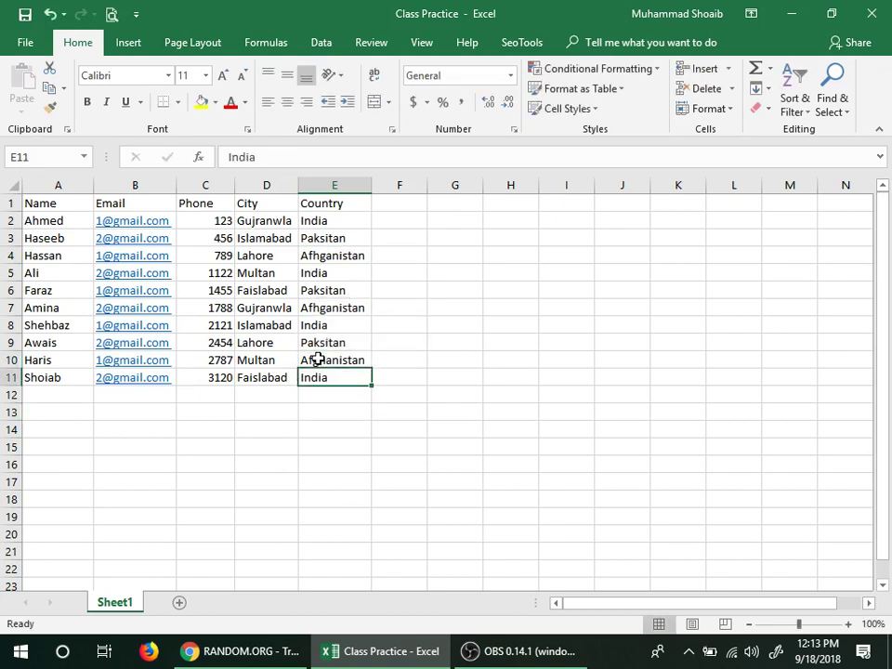
pyautogui.click(333, 360)
pyautogui.hotkey('ctrl', 'c')
pyautogui.click(352, 307)
pyautogui.click(360, 261)
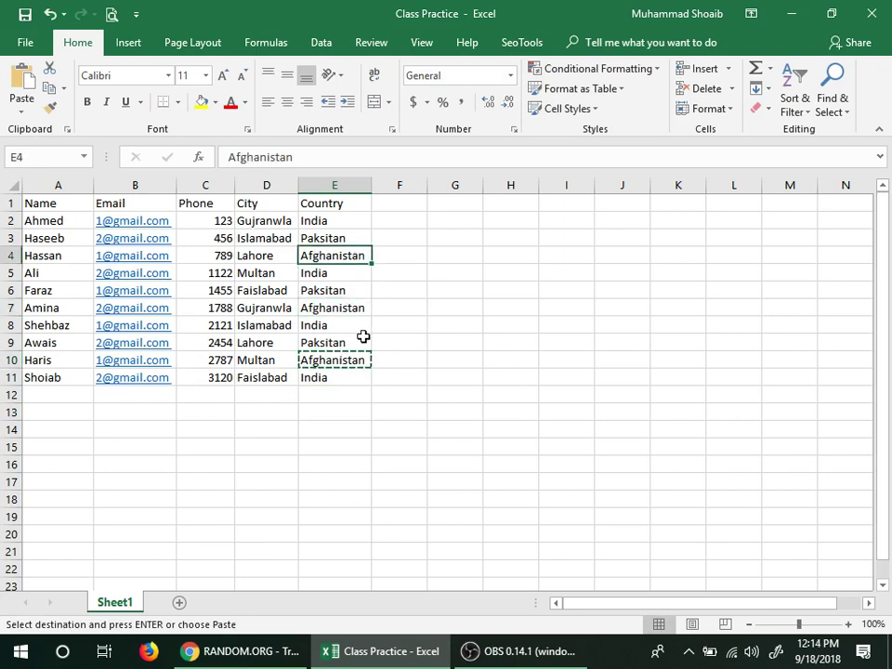
pyautogui.moveTo(383, 411); pyautogui.dragTo(369, 460)
pyautogui.click(261, 446)
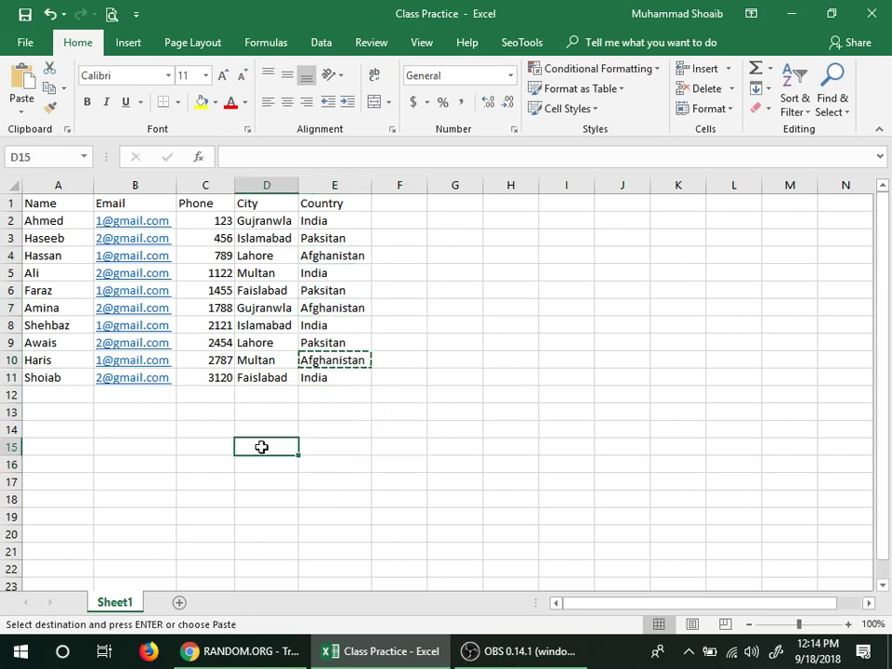
pyautogui.press('Escape')
pyautogui.click(333, 459)
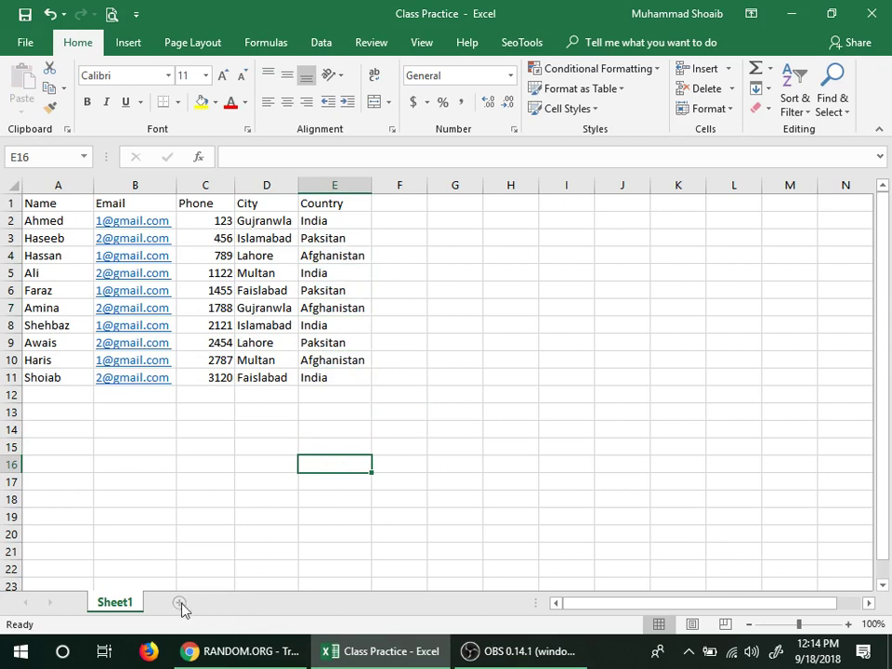
pyautogui.click(56, 379)
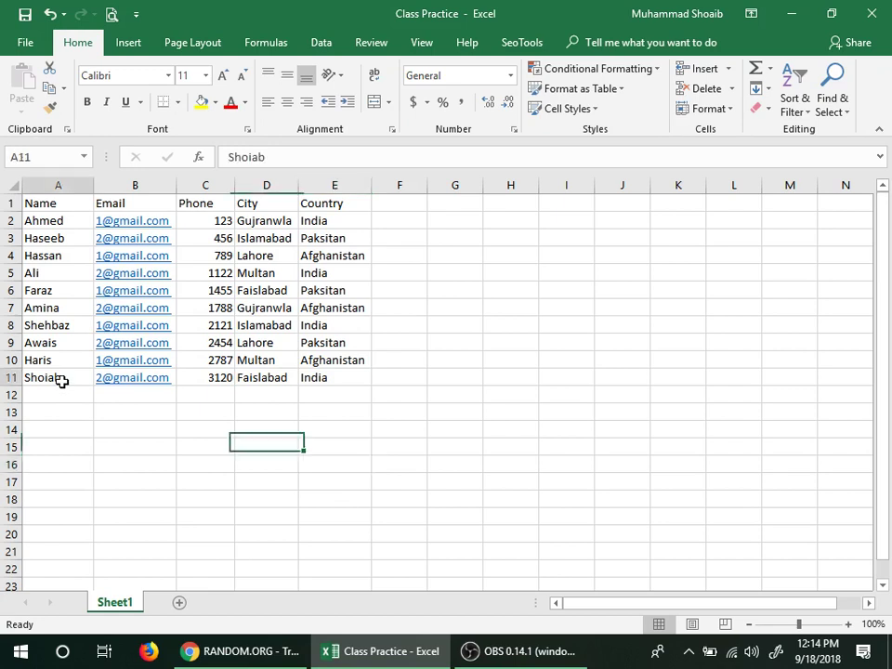
pyautogui.click(59, 444)
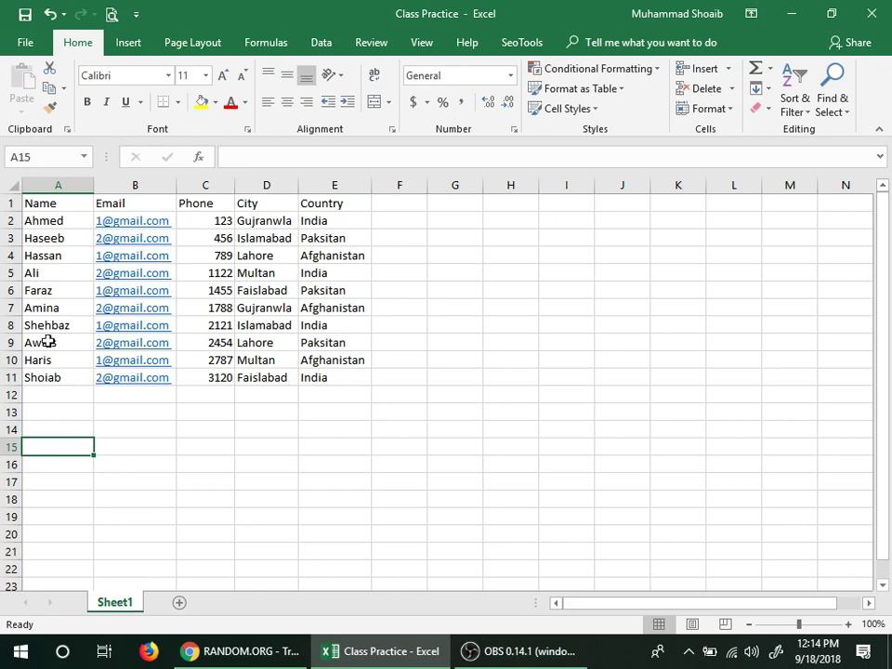
# Copy the name in A4 of Sheet1 into cell A2 of a new worksheet.
pyautogui.click(43, 255)
pyautogui.hotkey('ctrl', 'c')
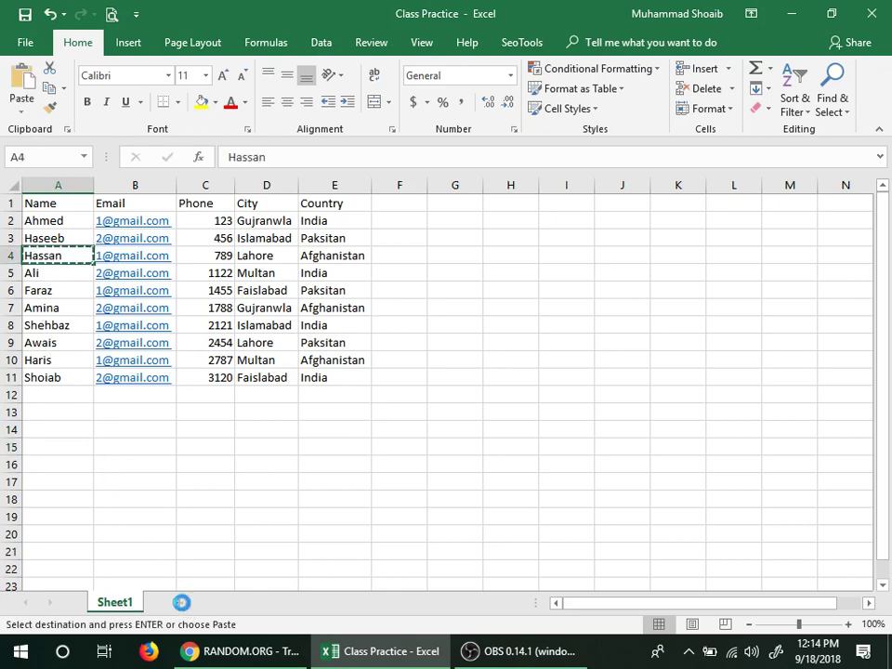
pyautogui.click(180, 602)
pyautogui.click(40, 226)
pyautogui.hotkey('ctrl', 'v')
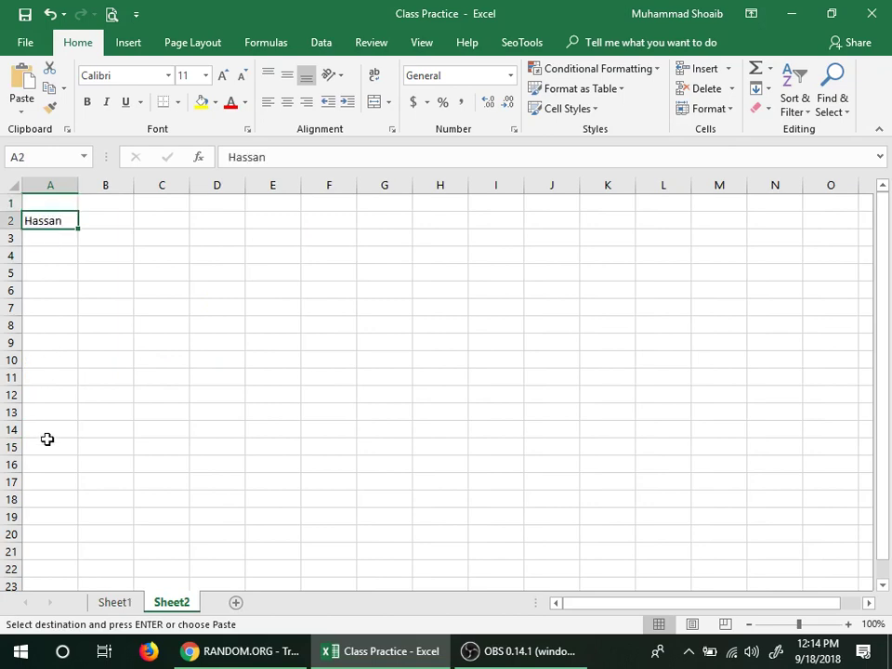
# Copy the name in A7 of Sheet1 into A3 of Sheet2.
pyautogui.click(114, 602)
pyautogui.click(44, 307)
pyautogui.hotkey('ctrl', 'c')
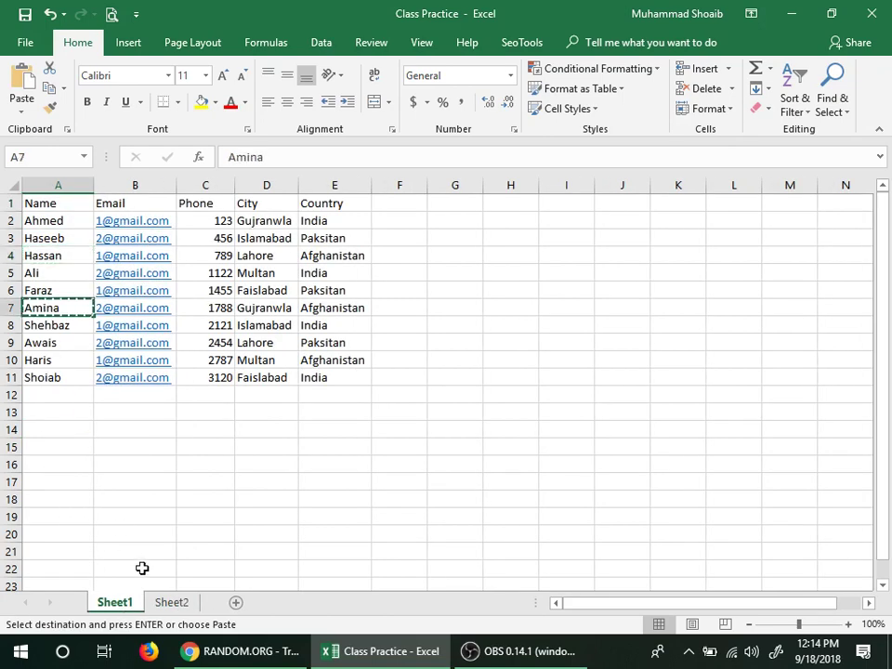
pyautogui.click(171, 602)
pyautogui.press('Down')
pyautogui.hotkey('ctrl', 'v')
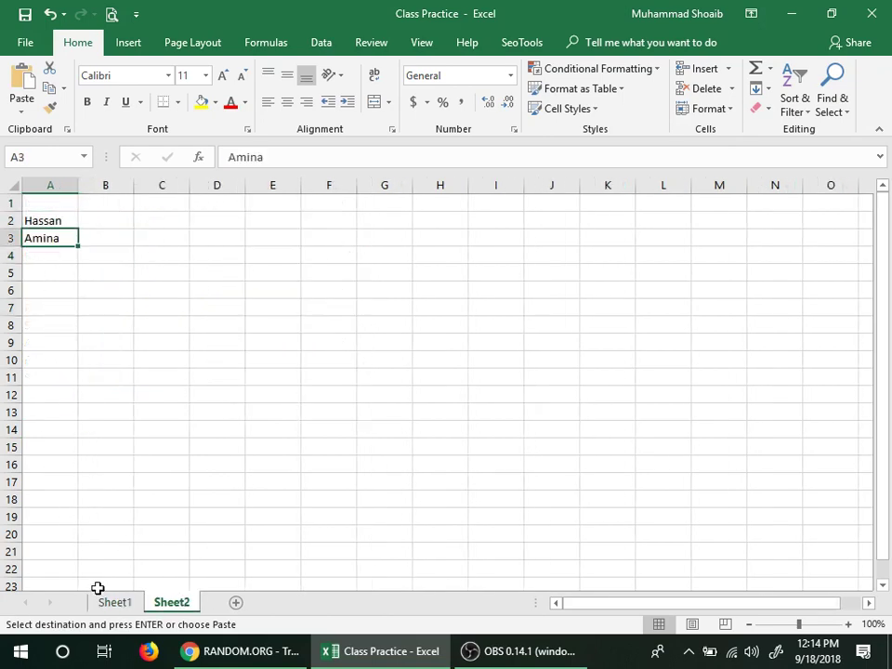
# Copy the names in A9:A11 of Sheet1 into Sheet2 starting at A4.
pyautogui.click(109, 603)
pyautogui.moveTo(51, 346); pyautogui.dragTo(44, 375)
pyautogui.hotkey('ctrl', 'c')
pyautogui.click(171, 602)
pyautogui.click(42, 257)
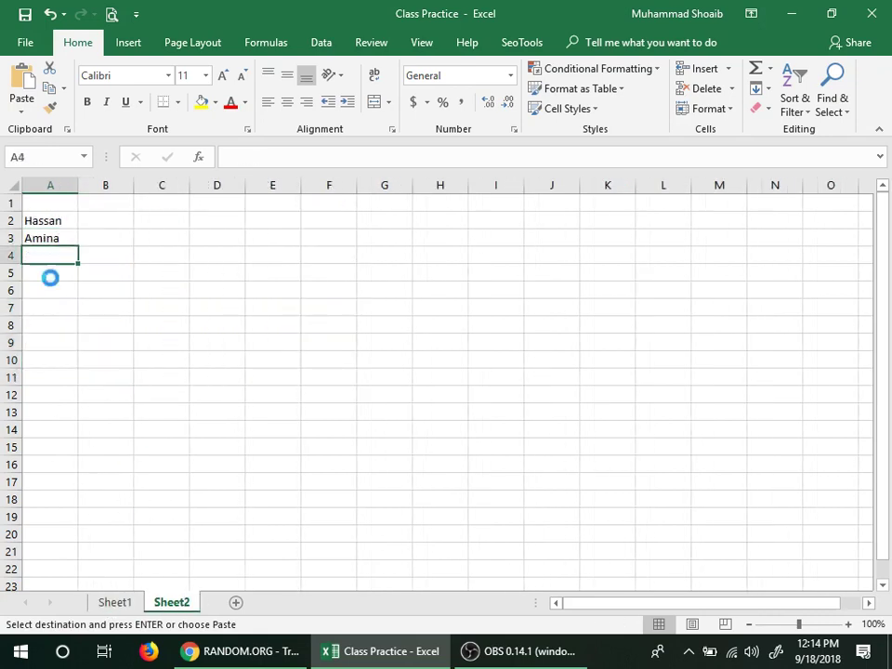
pyautogui.hotkey('ctrl', 'v')
# Enter the column headers Name, Email and City in A1:C1 of Sheet2.
pyautogui.click(47, 203)
pyautogui.doubleClick(47, 205)
pyautogui.write('Name')
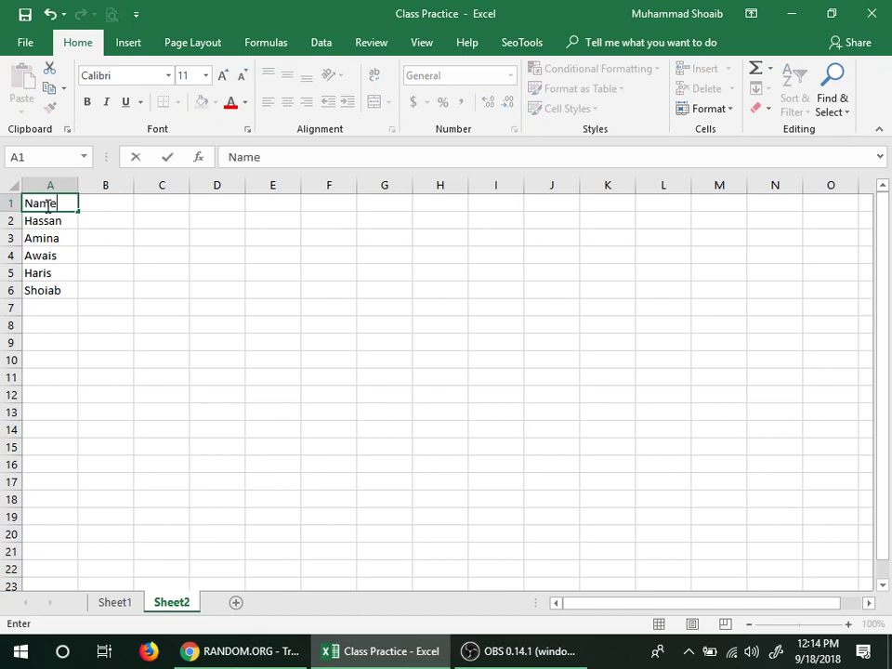
pyautogui.press('Tab')
pyautogui.write('Email')
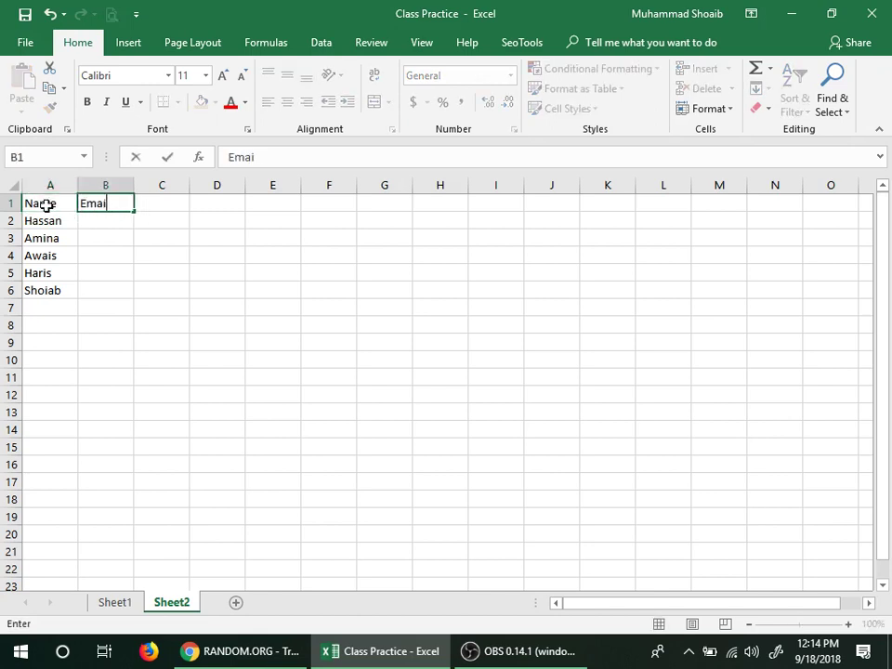
pyautogui.press('Tab')
pyautogui.write('City')
pyautogui.press('Return')
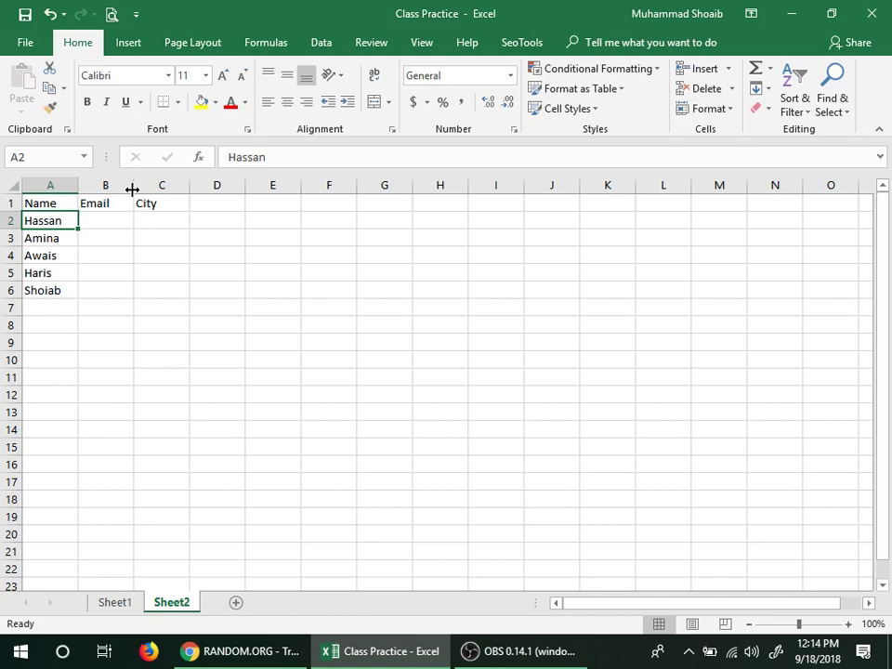
pyautogui.click(108, 220)
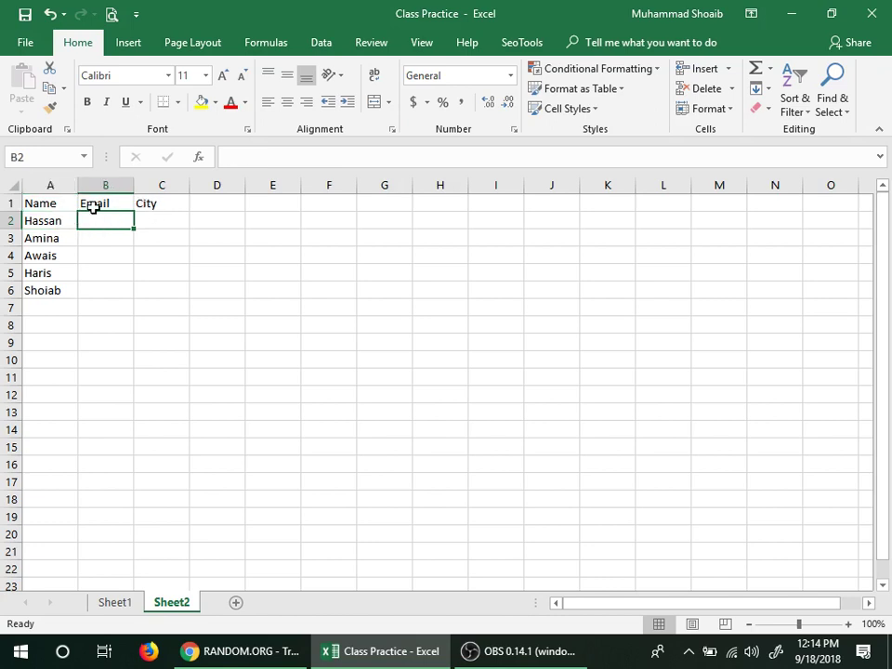
pyautogui.write('=i')
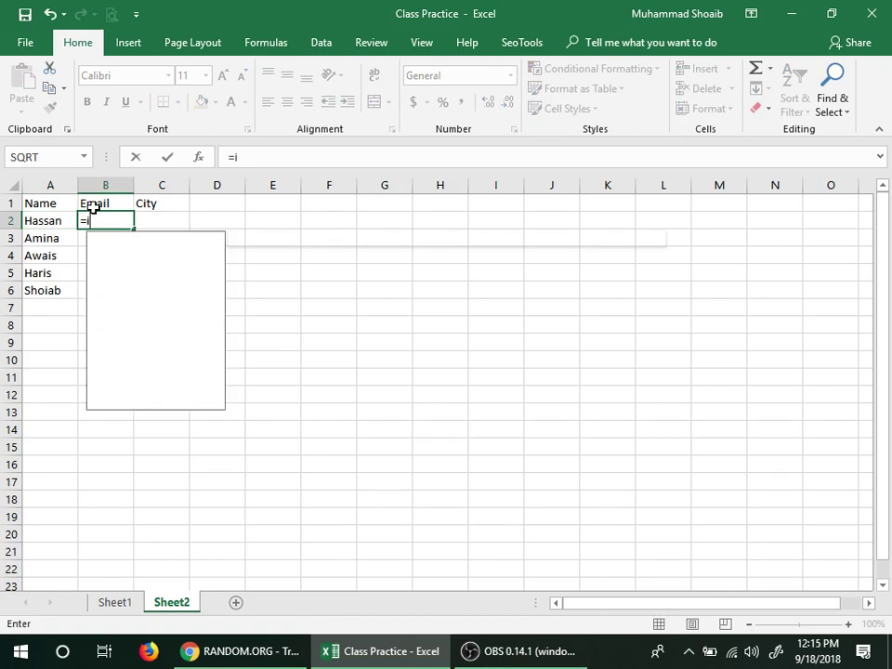
pyautogui.write('n')
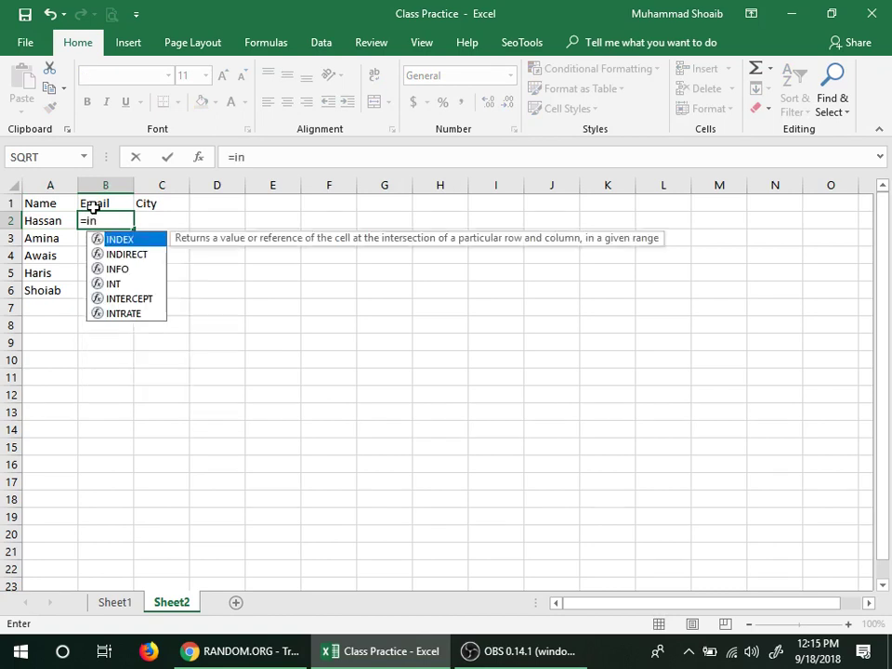
pyautogui.press('BackSpace')
pyautogui.press('BackSpace')
pyautogui.press('BackSpace')
pyautogui.click(329, 357)
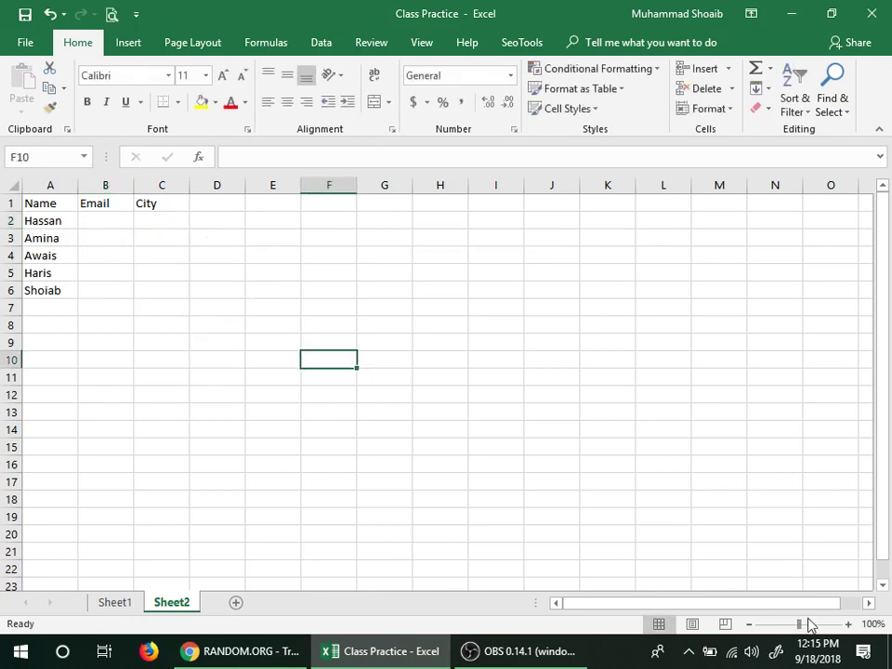
# Zoom Sheet2 in to about 214% so its cells are easier to read.
pyautogui.click(846, 624)
pyautogui.click(846, 624)
pyautogui.click(846, 624)
pyautogui.click(846, 624)
pyautogui.click(846, 625)
pyautogui.click(845, 625)
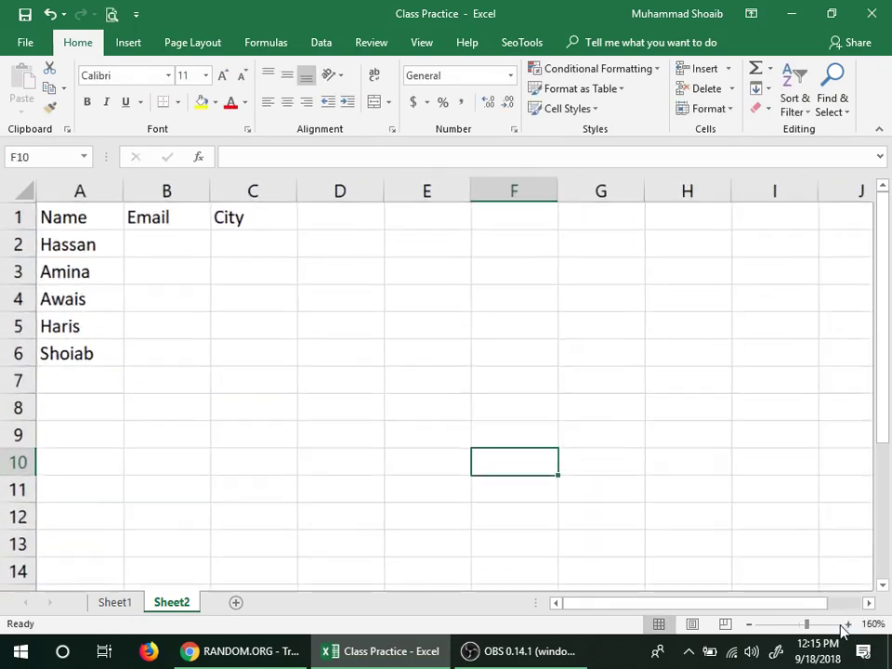
pyautogui.click(841, 627)
pyautogui.click(750, 625)
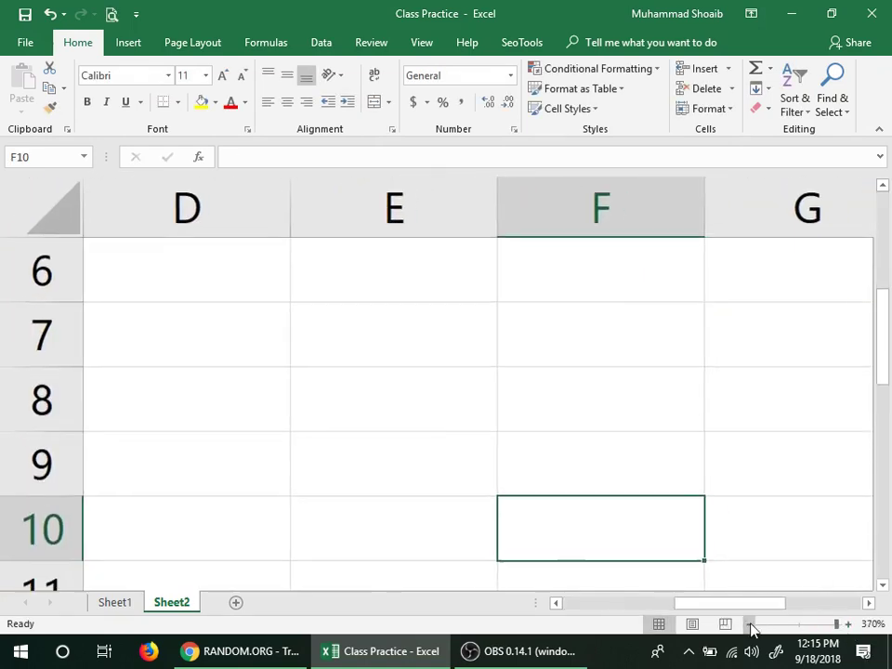
pyautogui.click(750, 626)
pyautogui.click(751, 625)
pyautogui.click(751, 625)
pyautogui.click(751, 625)
pyautogui.click(751, 626)
pyautogui.click(751, 625)
pyautogui.click(751, 625)
pyautogui.click(751, 626)
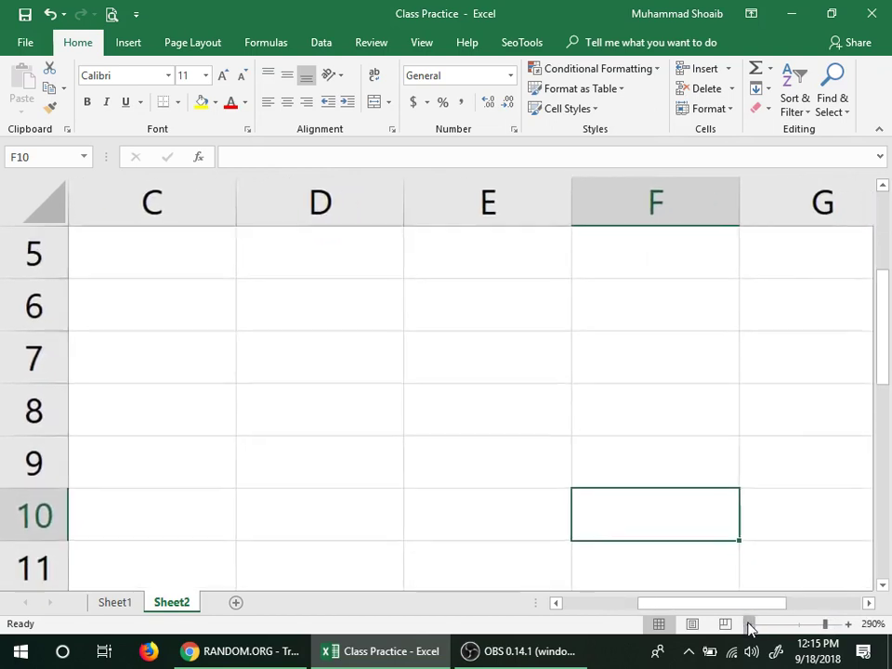
pyautogui.click(751, 625)
pyautogui.click(751, 626)
pyautogui.click(751, 625)
pyautogui.click(750, 626)
pyautogui.moveTo(819, 623); pyautogui.dragTo(814, 623)
# Begin an INDEX formula in B2 of Sheet2 with Sheet1!B:B as the array and a nested MATCH for the row number.
pyautogui.click(222, 265)
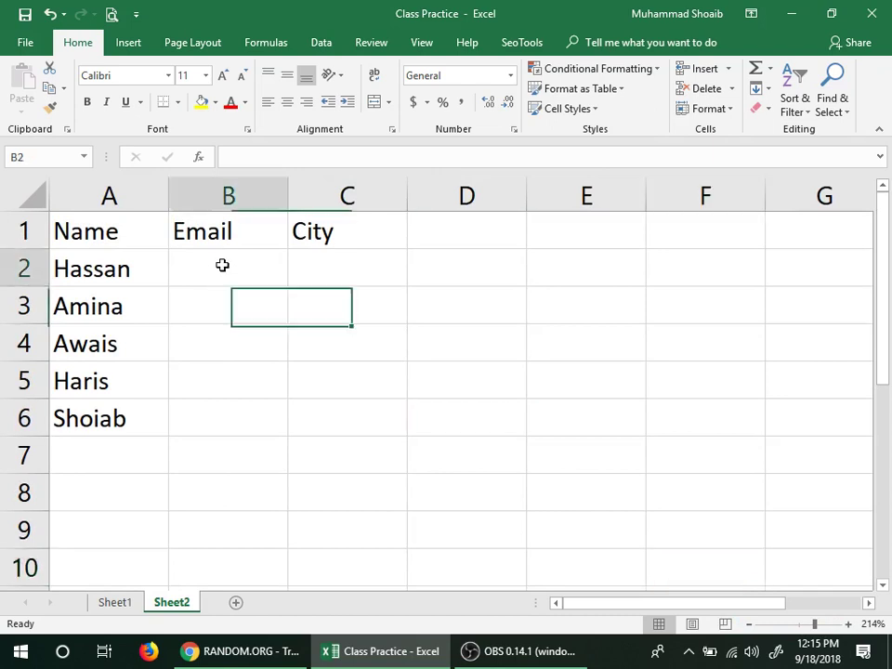
pyautogui.write('=in')
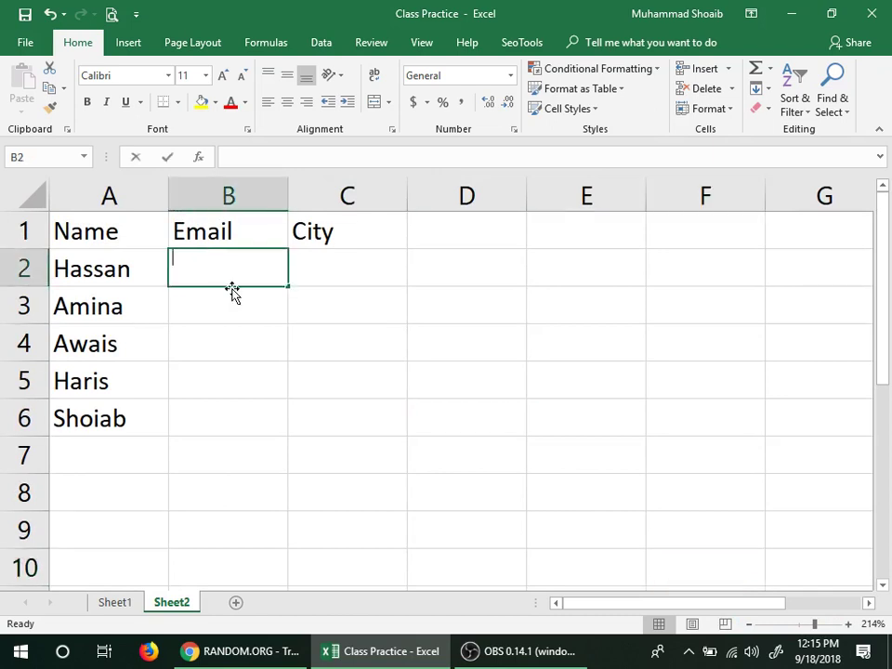
pyautogui.press('Tab')
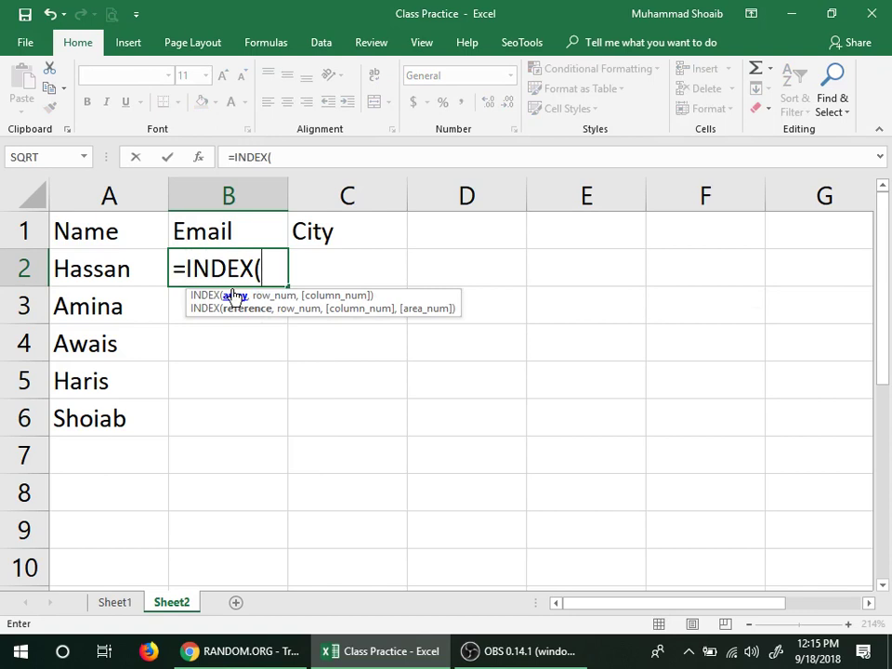
pyautogui.click(115, 603)
pyautogui.click(135, 184)
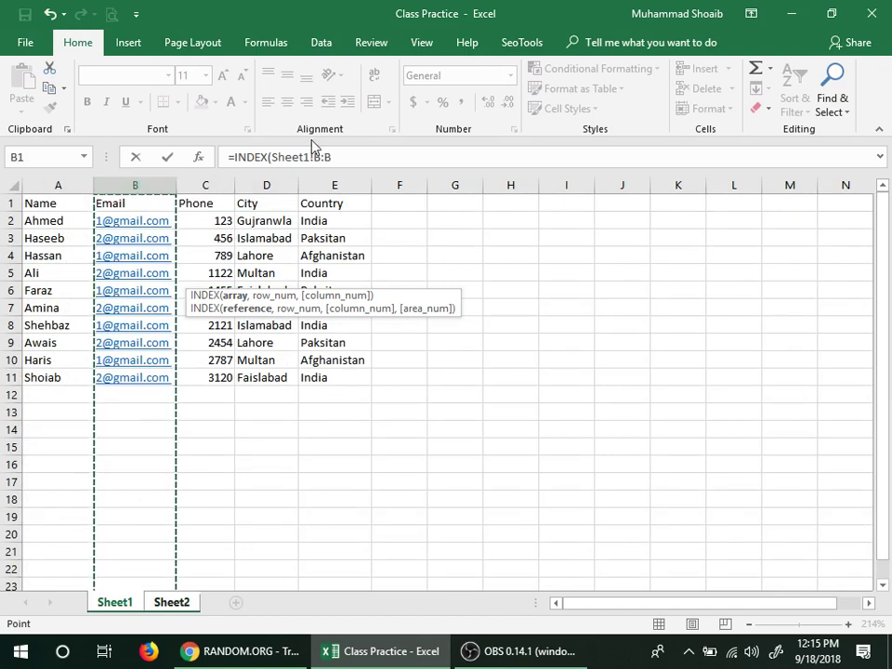
pyautogui.click(346, 158)
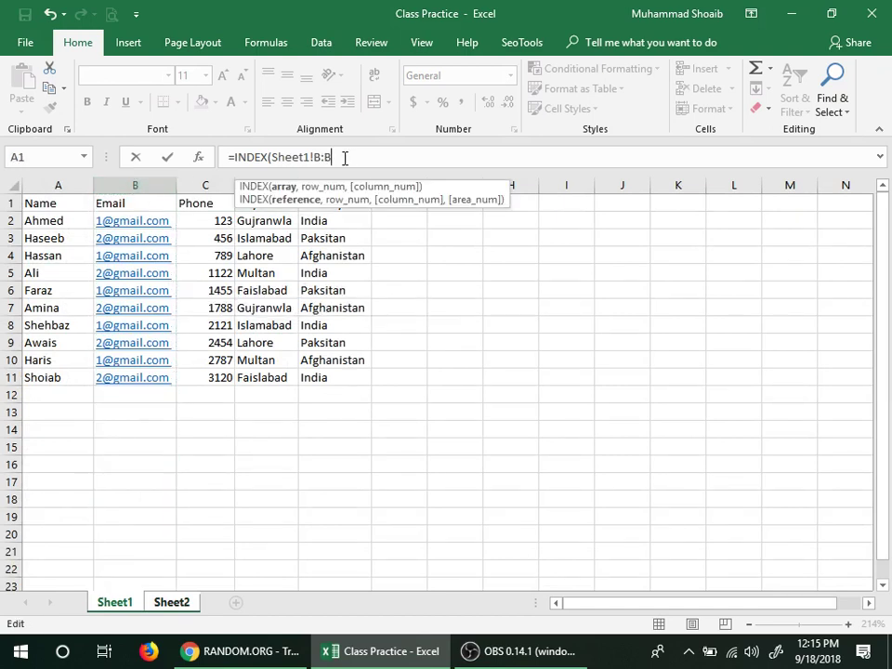
pyautogui.write(',matc')
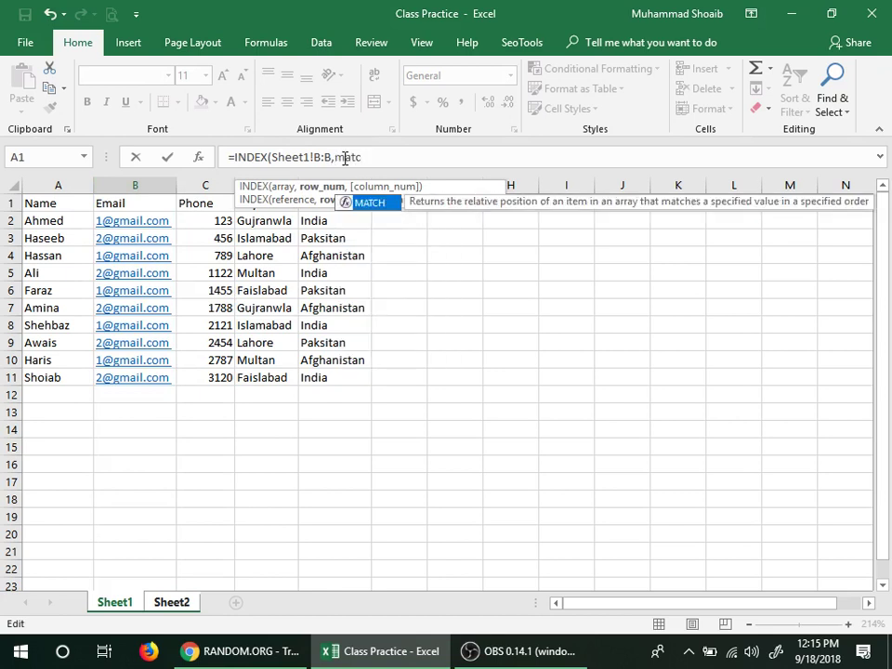
pyautogui.press('Tab')
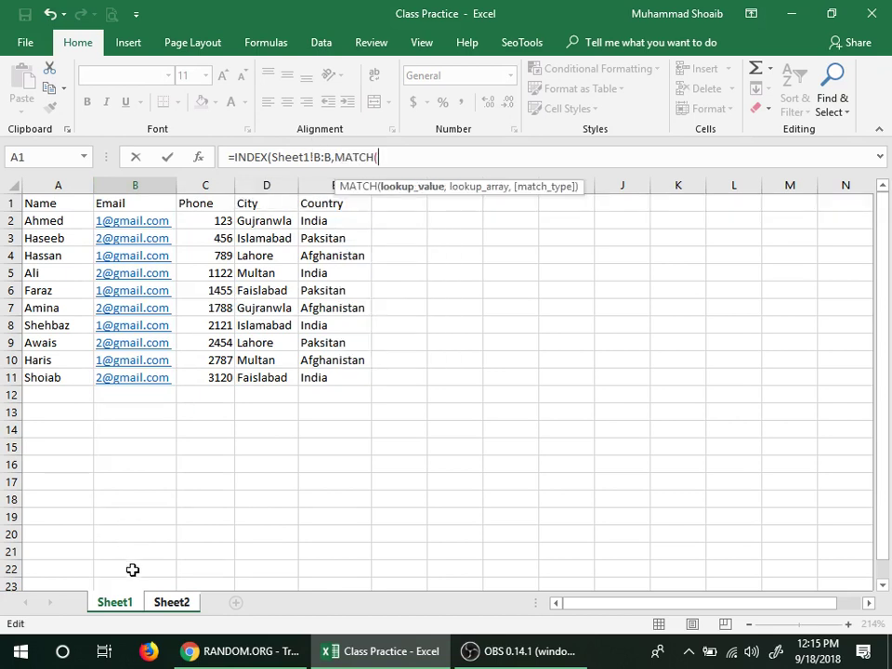
# Complete the MATCH with lookup value Sheet2!A2, lookup array Sheet1!A:A and match type 0, and enter the formula.
pyautogui.click(165, 603)
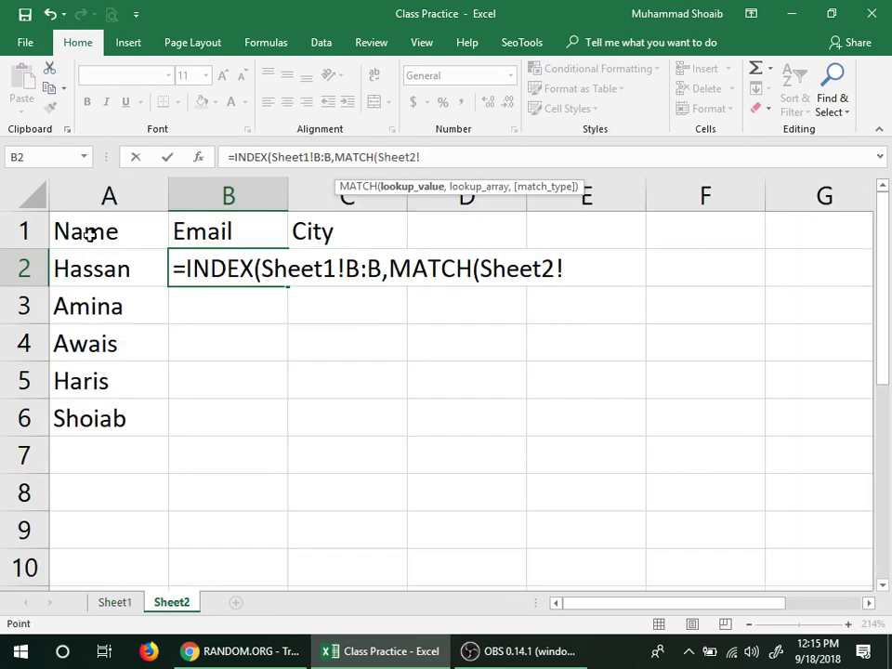
pyautogui.click(93, 266)
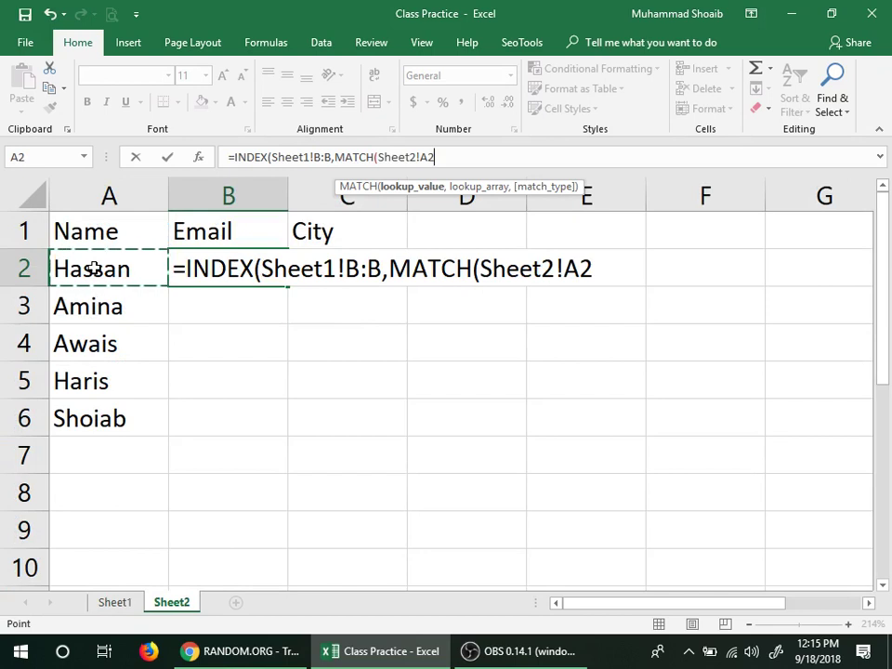
pyautogui.write(',')
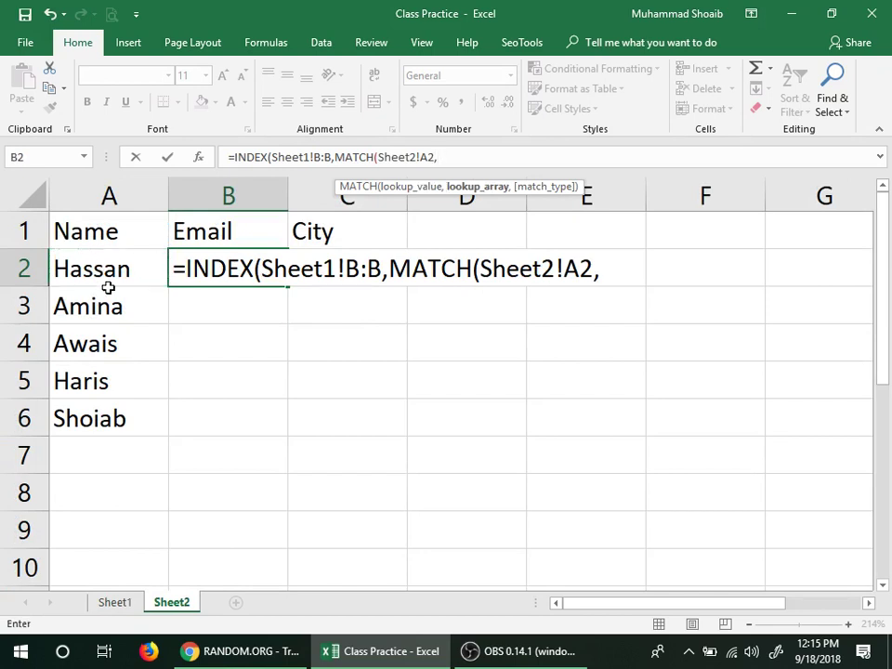
pyautogui.click(114, 603)
pyautogui.click(54, 186)
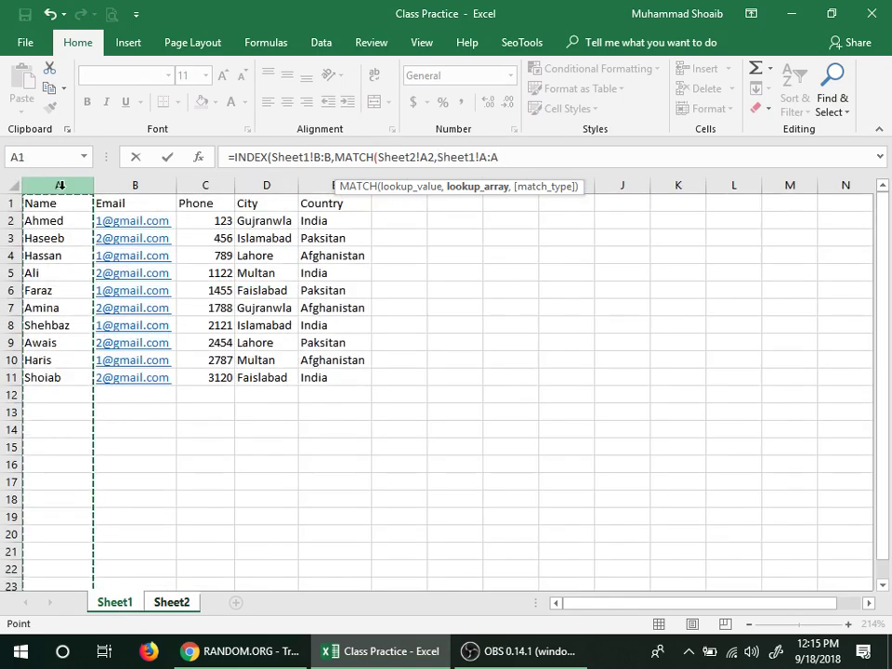
pyautogui.write(',0')
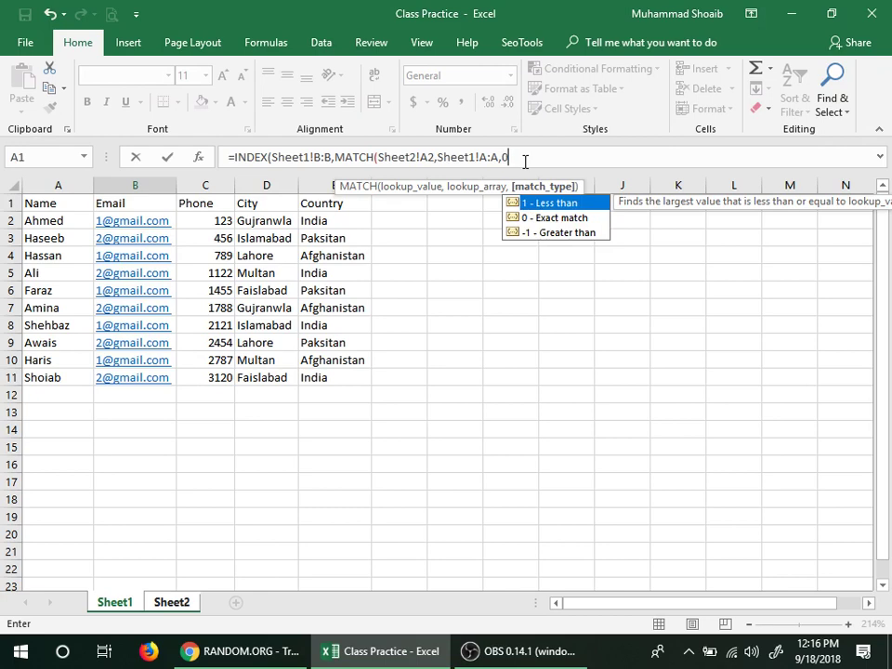
pyautogui.press('Return')
pyautogui.press('Return')
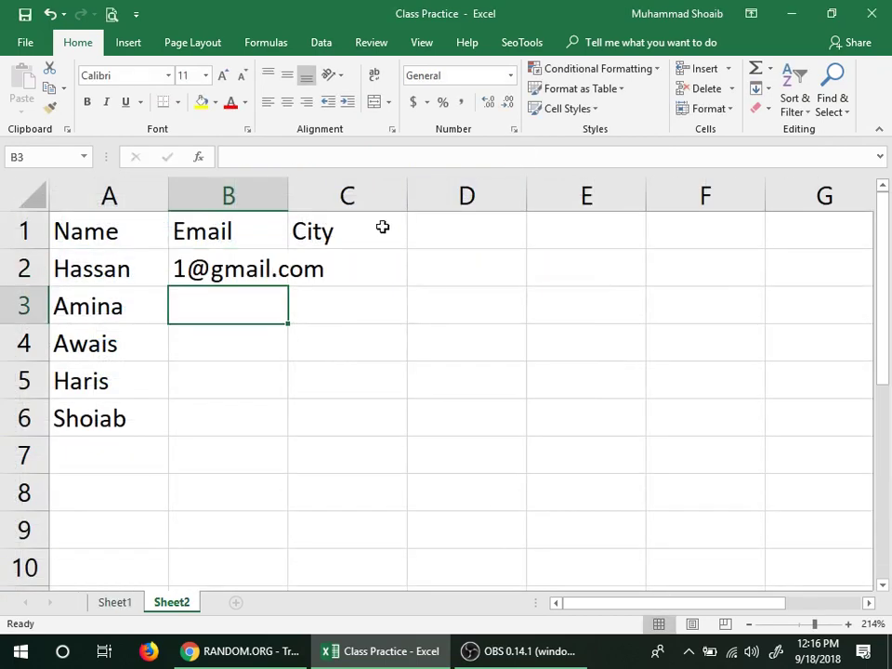
# Autofit column B and fill the formula in B2 down through B6, checking the emails against Sheet1.
pyautogui.doubleClick(289, 194)
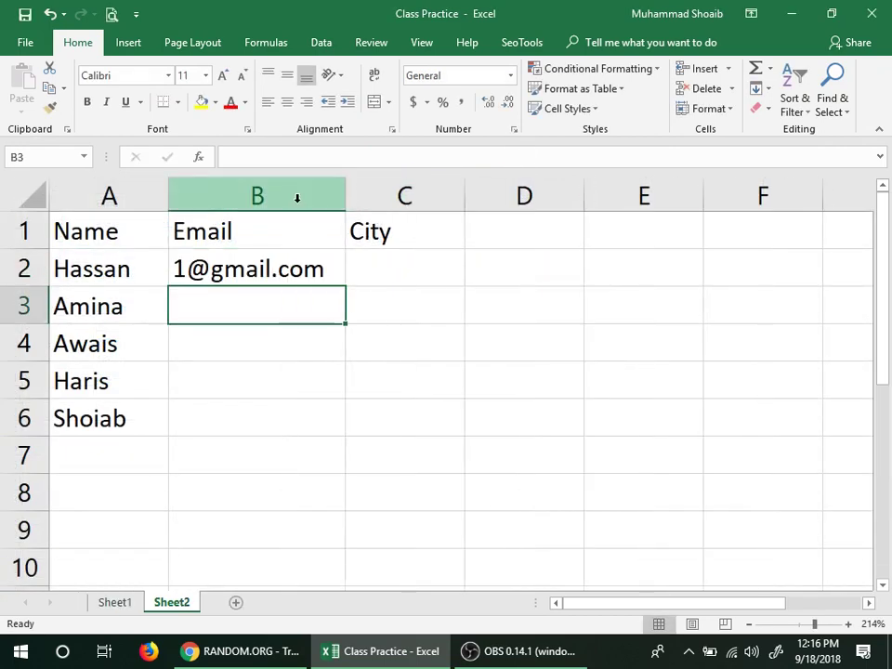
pyautogui.click(280, 266)
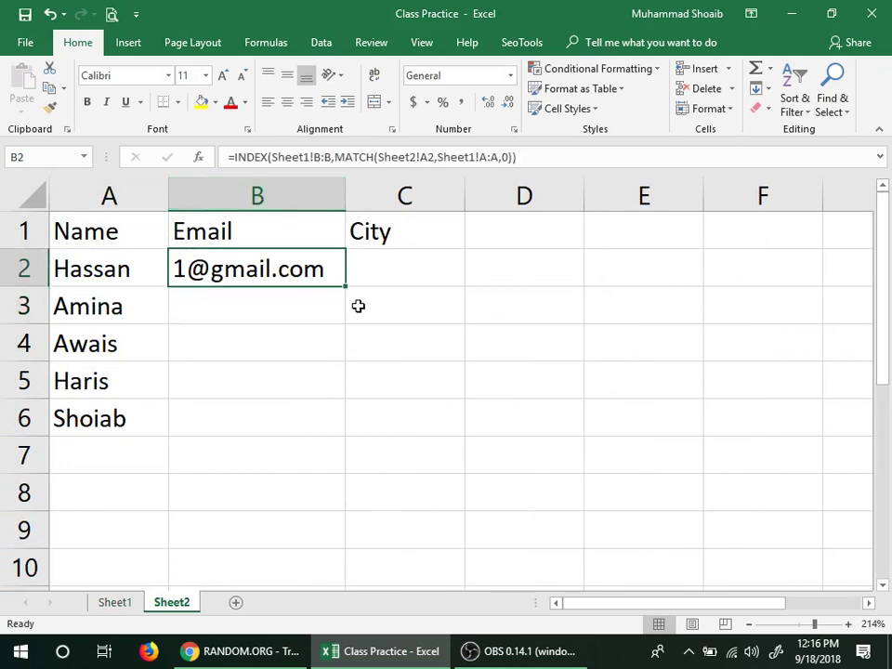
pyautogui.moveTo(345, 288); pyautogui.dragTo(335, 435)
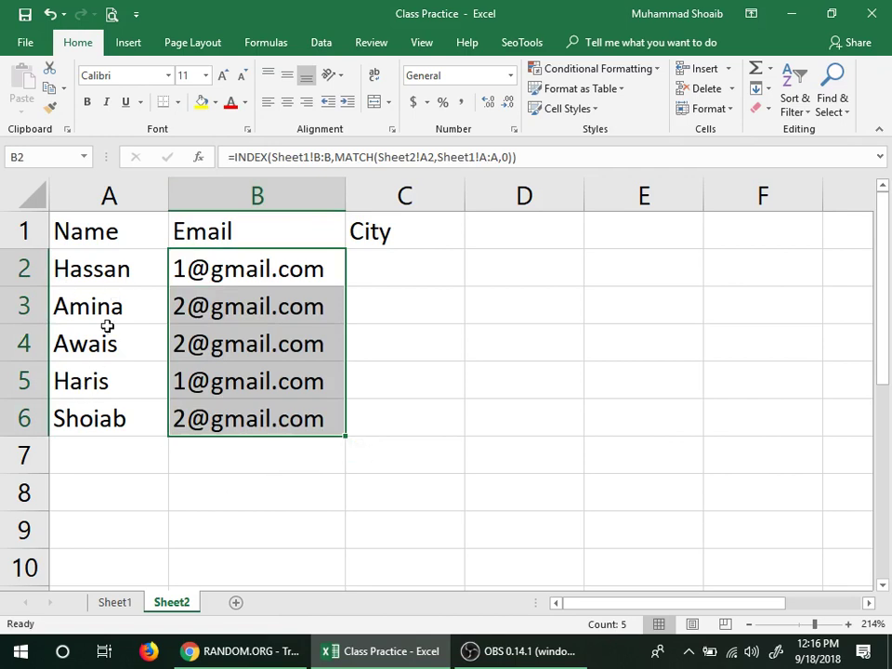
pyautogui.click(122, 374)
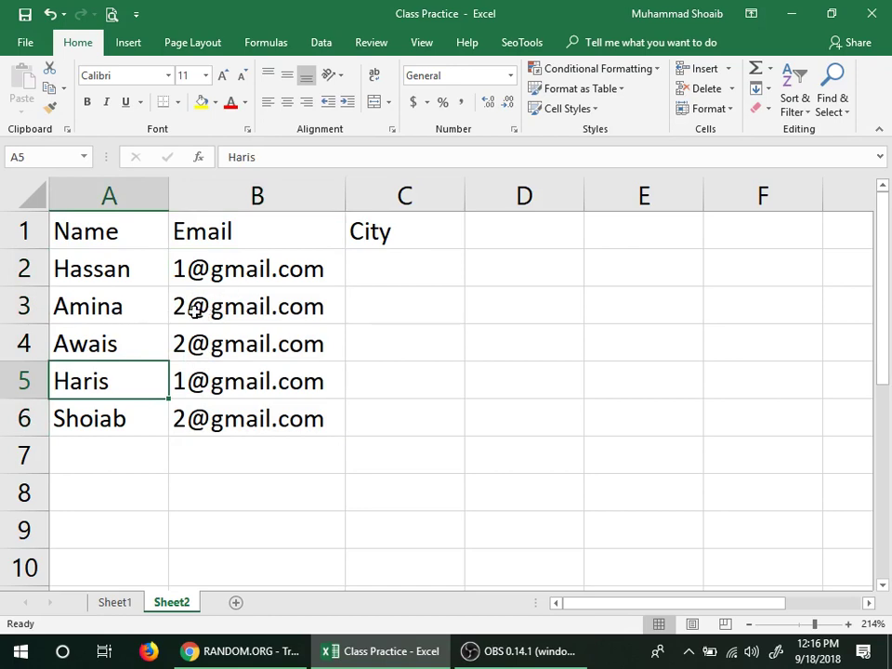
pyautogui.click(123, 606)
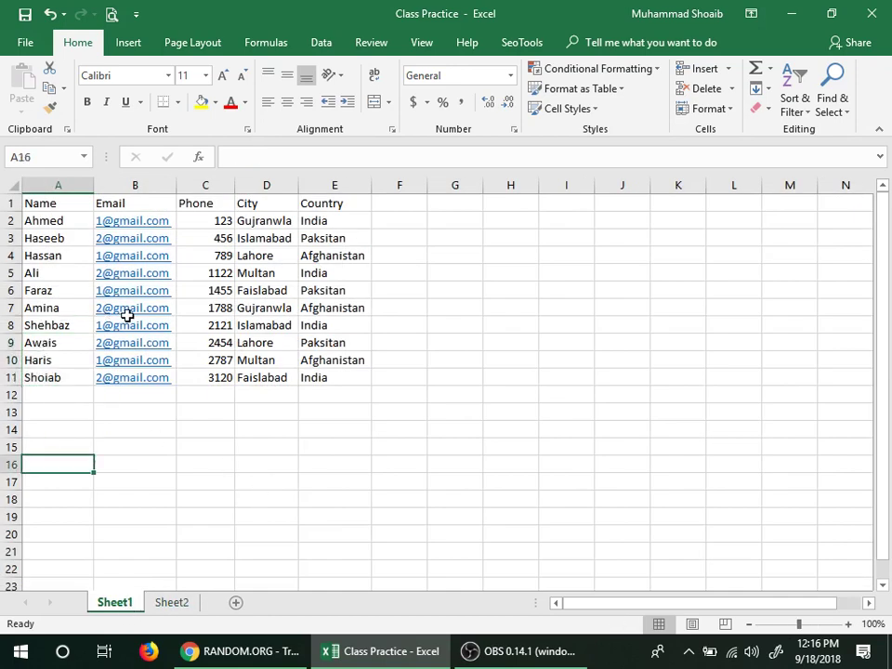
# Begin an INDEX formula in C2 of Sheet2 with Sheet1!D:D as the array and a nested MATCH for the row number.
pyautogui.click(173, 605)
pyautogui.click(382, 317)
pyautogui.click(397, 266)
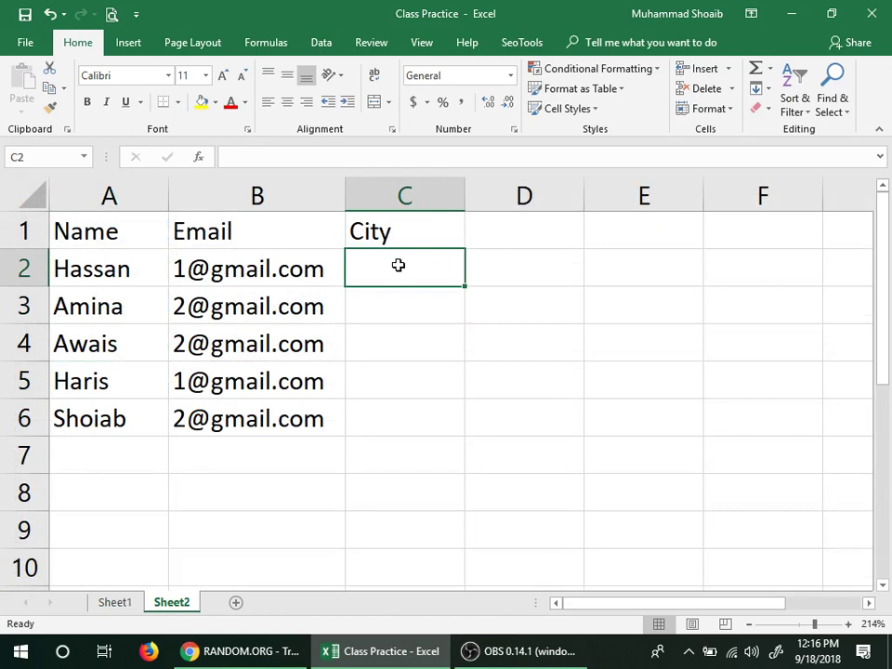
pyautogui.write('=in')
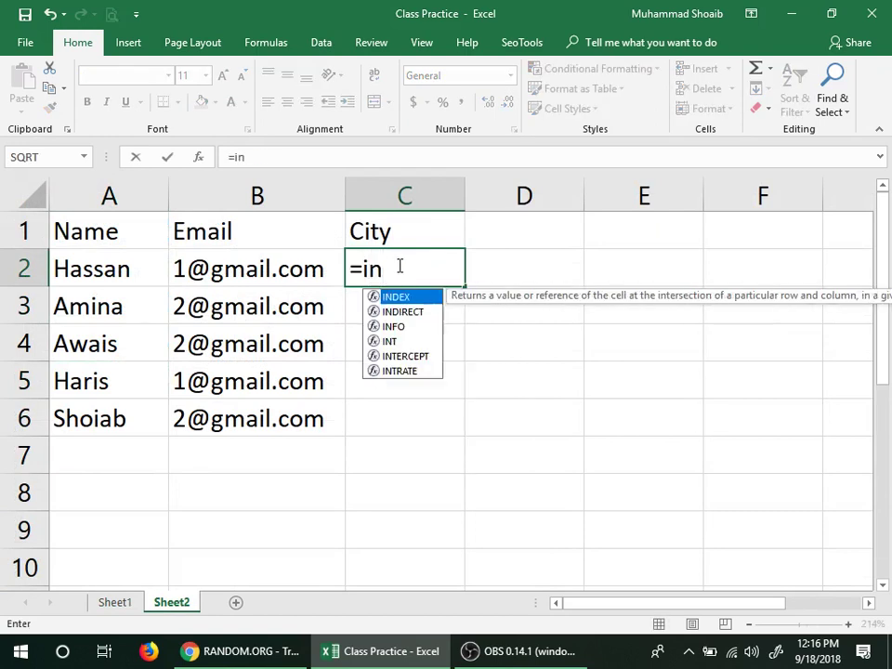
pyautogui.press('Tab')
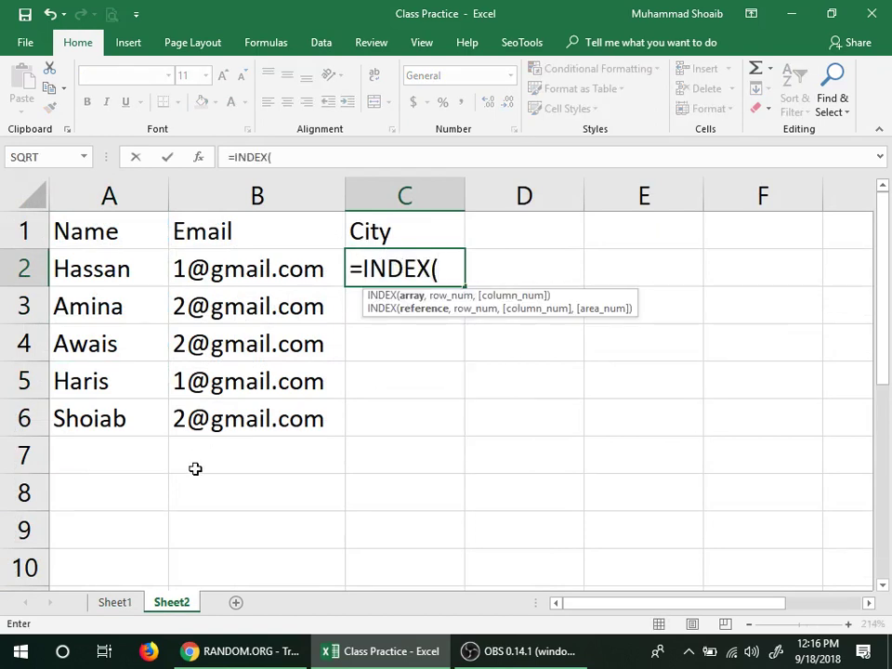
pyautogui.click(116, 603)
pyautogui.click(288, 191)
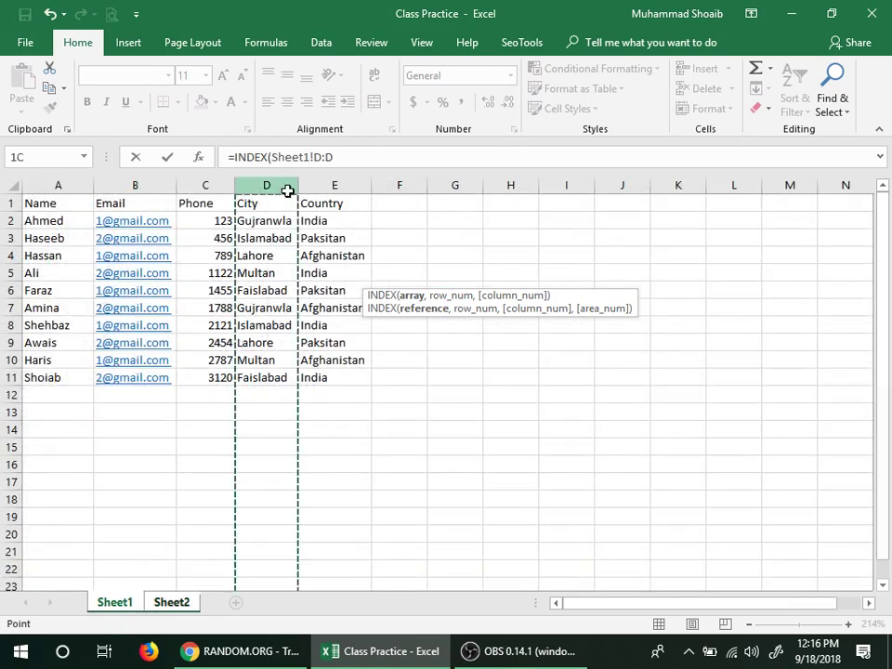
pyautogui.write(',ma')
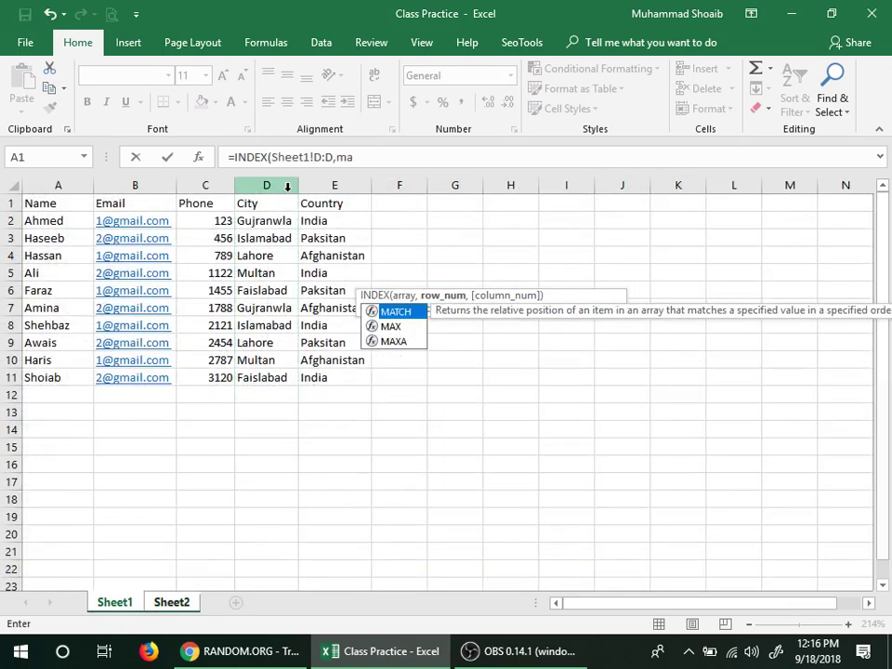
pyautogui.press('Tab')
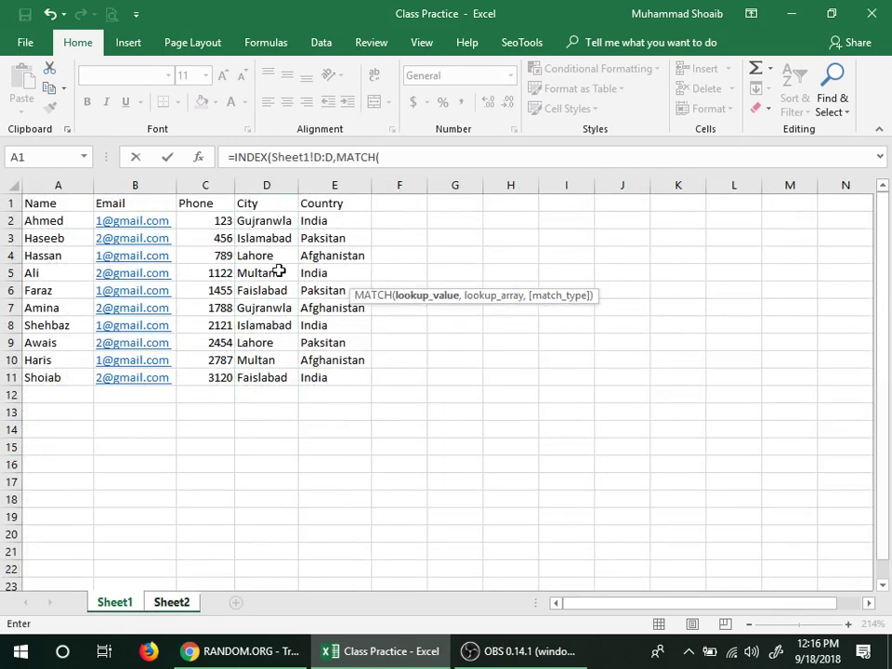
# Complete the City formula's MATCH with lookup value Sheet2!A2, lookup array Sheet1!A:A and match type 0, and enter it.
pyautogui.click(172, 602)
pyautogui.click(73, 277)
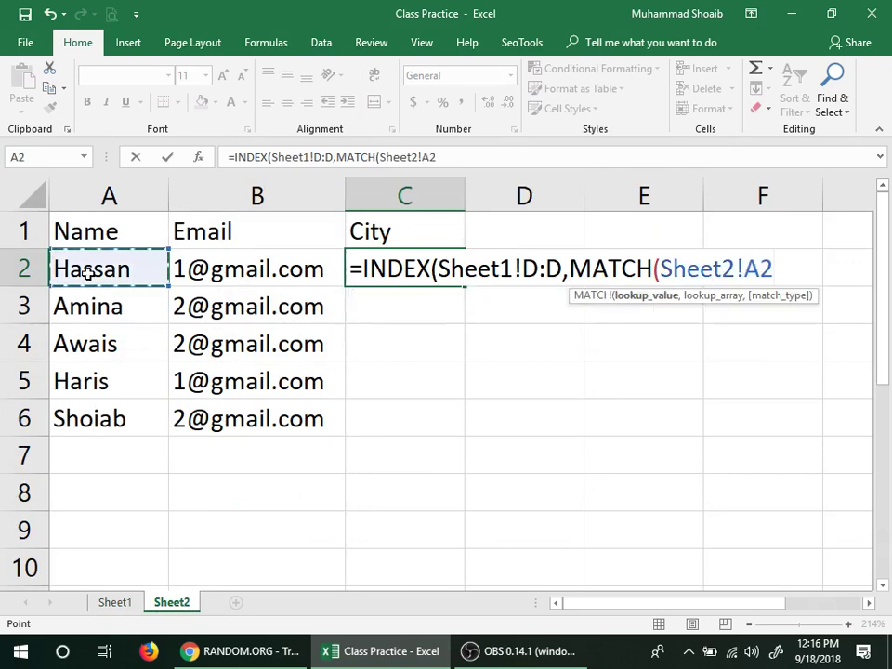
pyautogui.write(',')
pyautogui.click(115, 602)
pyautogui.click(45, 185)
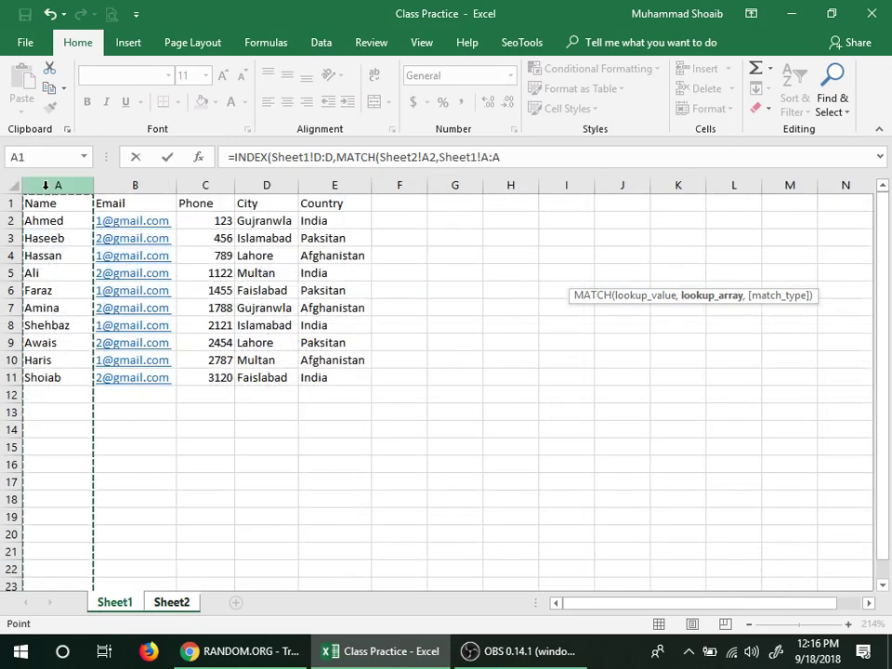
pyautogui.write(',0')
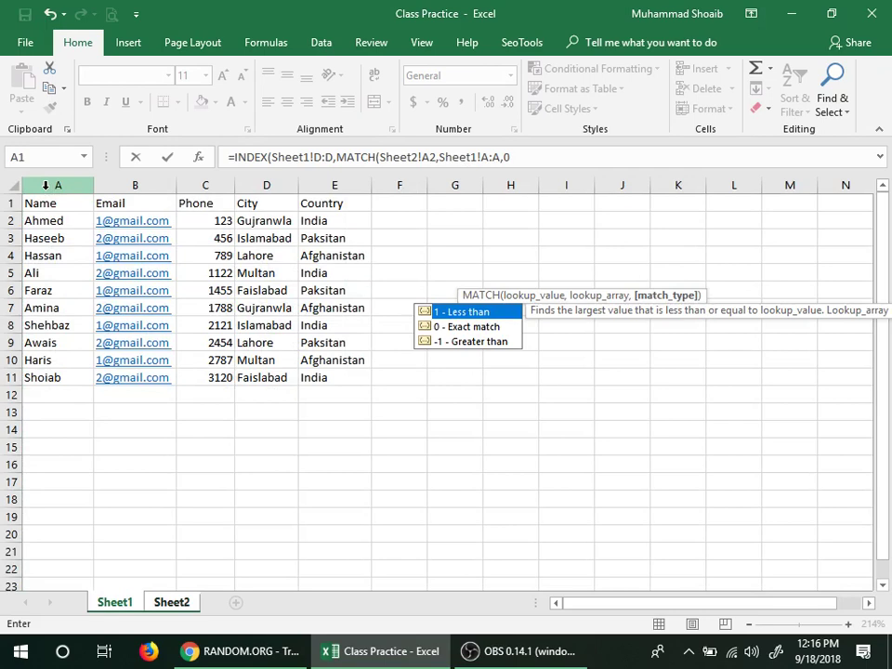
pyautogui.press('Return')
pyautogui.press('Return')
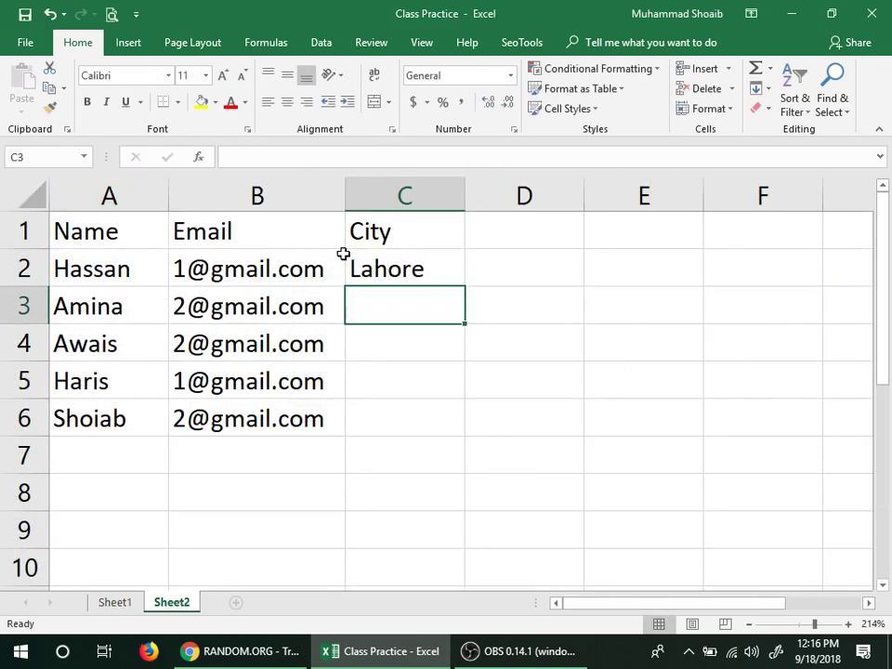
# Fill the City formula in C2 of Sheet2 down through C6.
pyautogui.click(426, 281)
pyautogui.moveTo(467, 289); pyautogui.dragTo(451, 423)
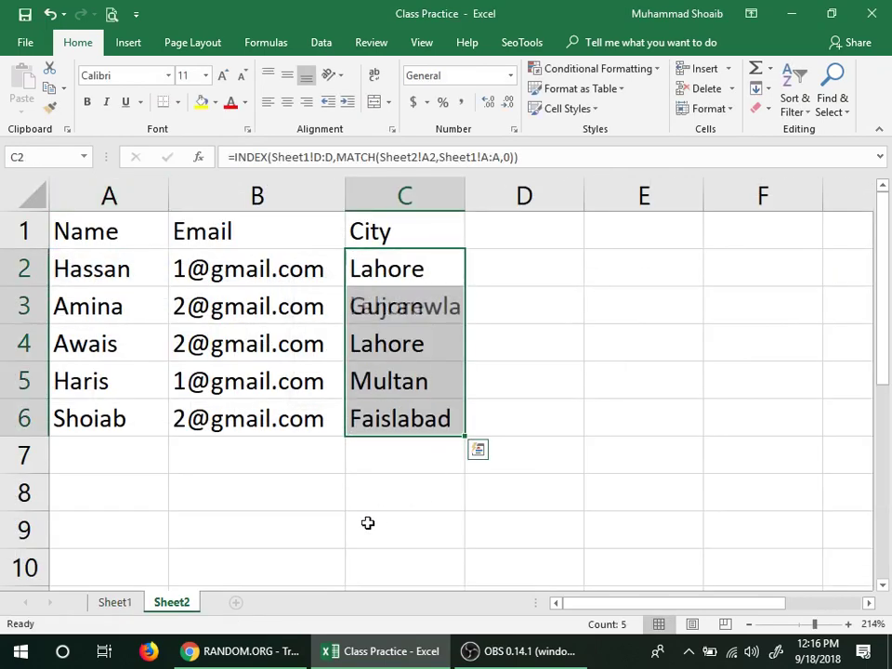
pyautogui.click(368, 525)
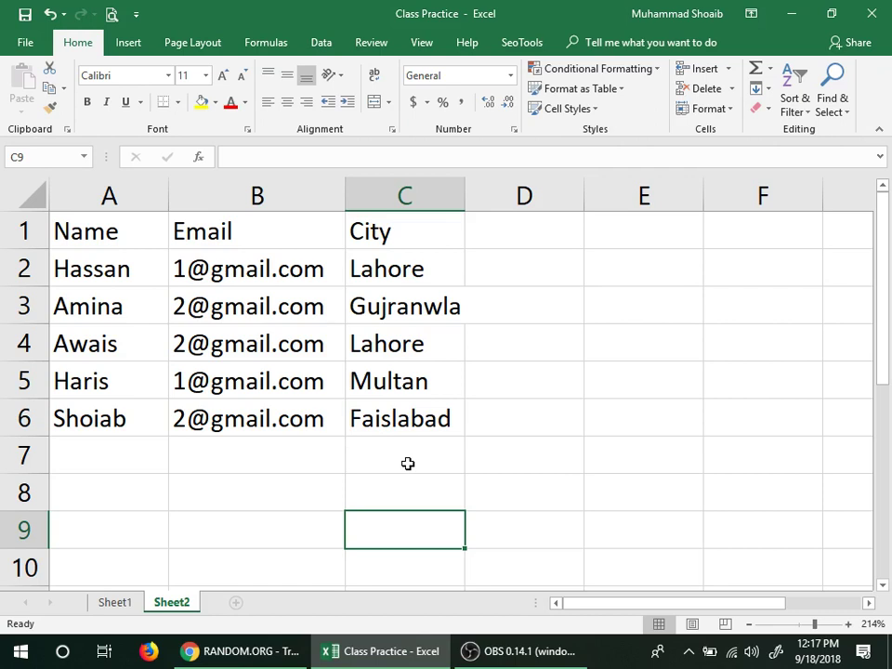
pyautogui.click(576, 539)
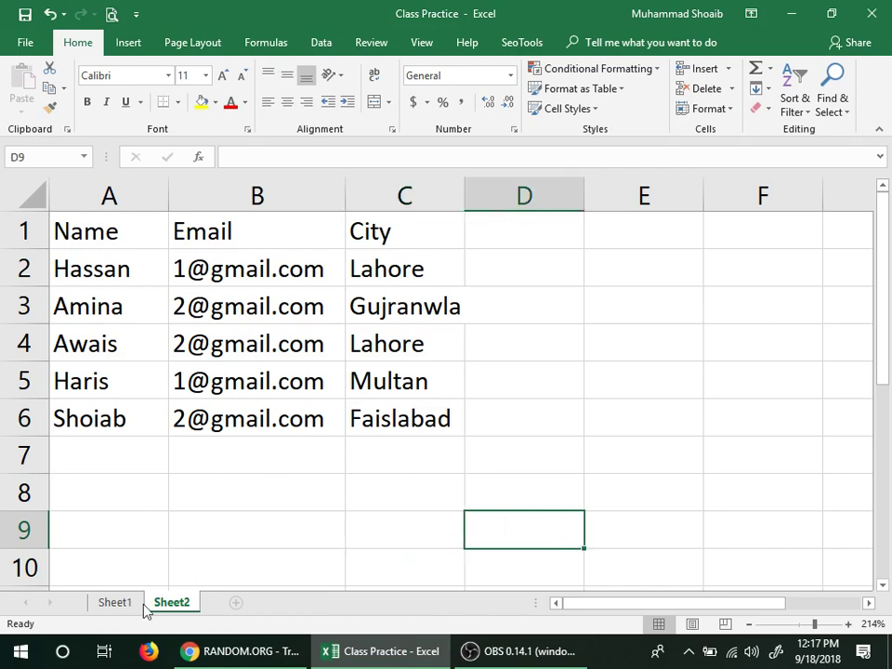
# Insert a new column before Name on Sheet1, head it "Roll Number" and autofit its width.
pyautogui.click(115, 602)
pyautogui.click(289, 512)
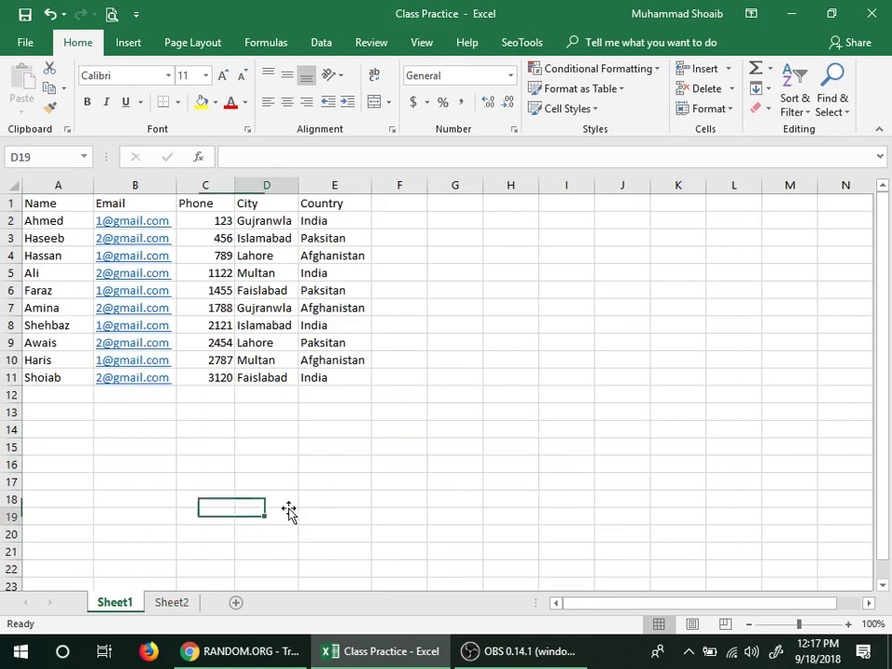
pyautogui.click(67, 185)
pyautogui.hotkey('ctrl', 'shift', '=')
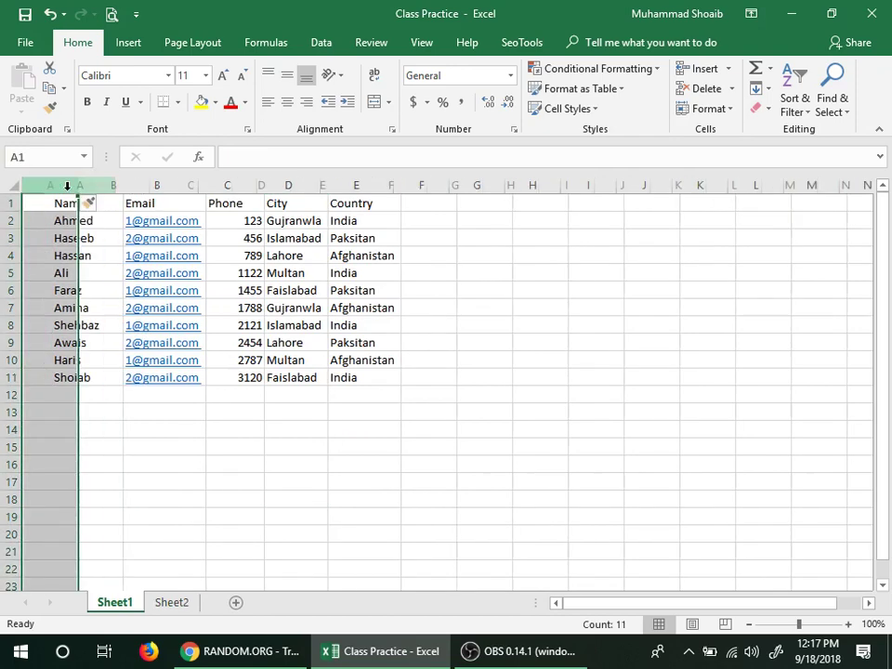
pyautogui.click(58, 206)
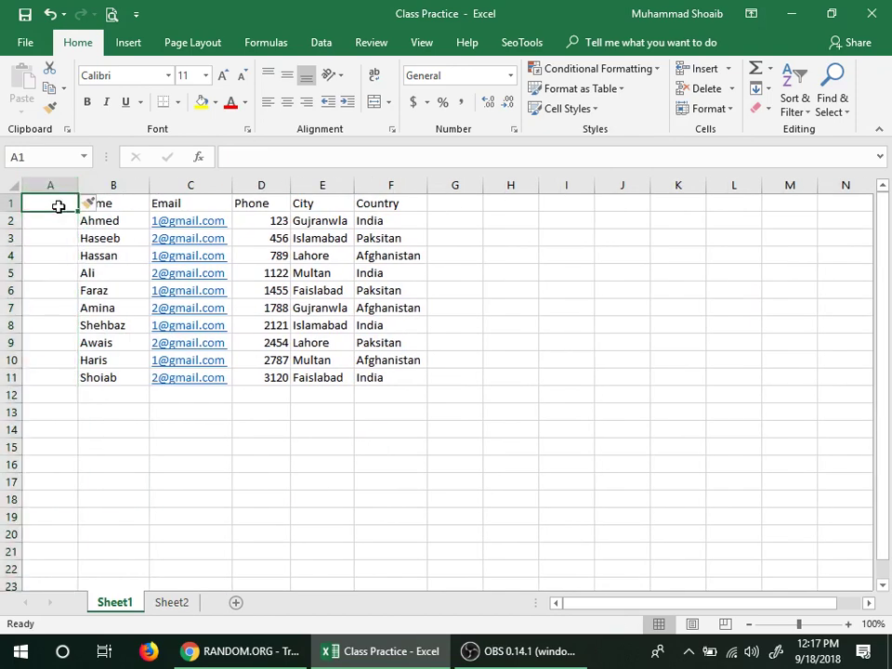
pyautogui.write('Roll Number')
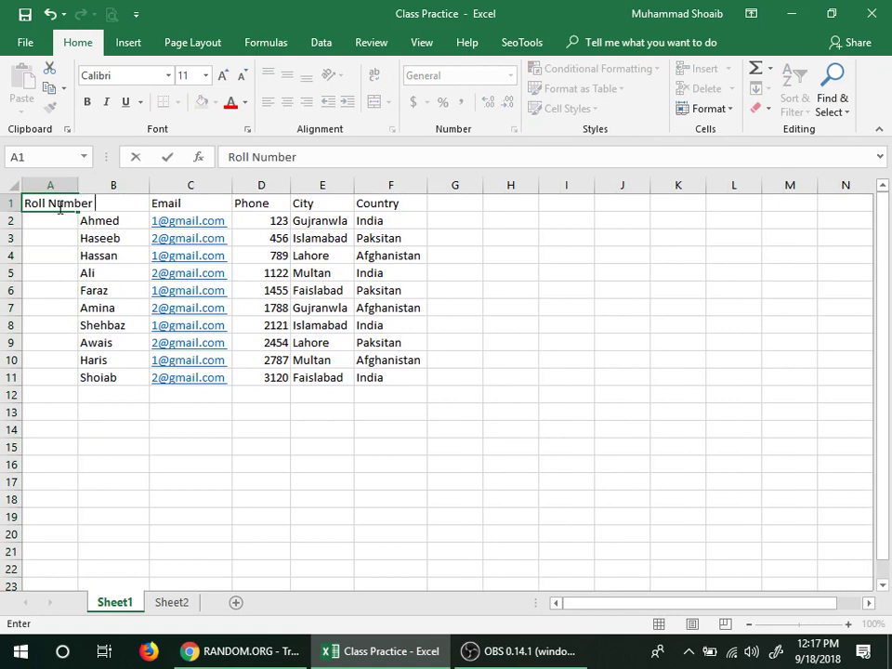
pyautogui.press('Return')
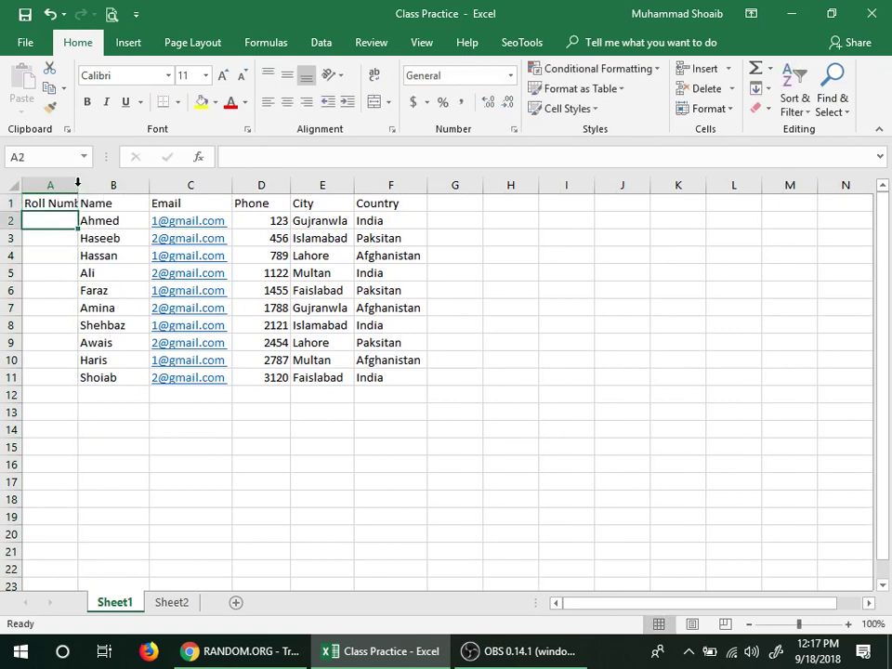
pyautogui.doubleClick(78, 185)
# Enter 12 and 13 in A2 and A3 and fill the roll number series down to A11.
pyautogui.click(68, 232)
pyautogui.click(69, 217)
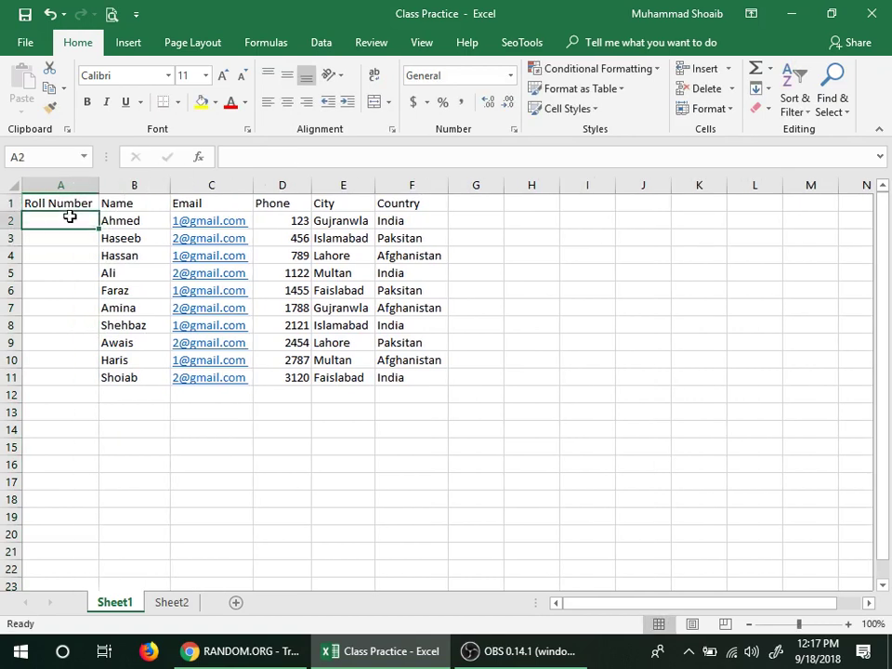
pyautogui.write('12')
pyautogui.press('Return')
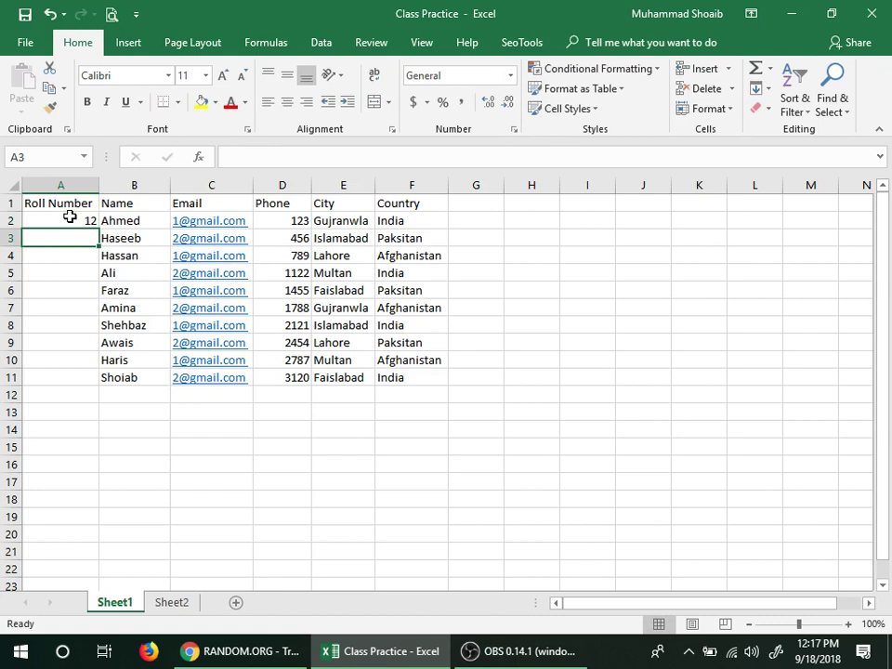
pyautogui.write('13')
pyautogui.press('Return')
pyautogui.moveTo(70, 216); pyautogui.dragTo(92, 362)
pyautogui.click(240, 478)
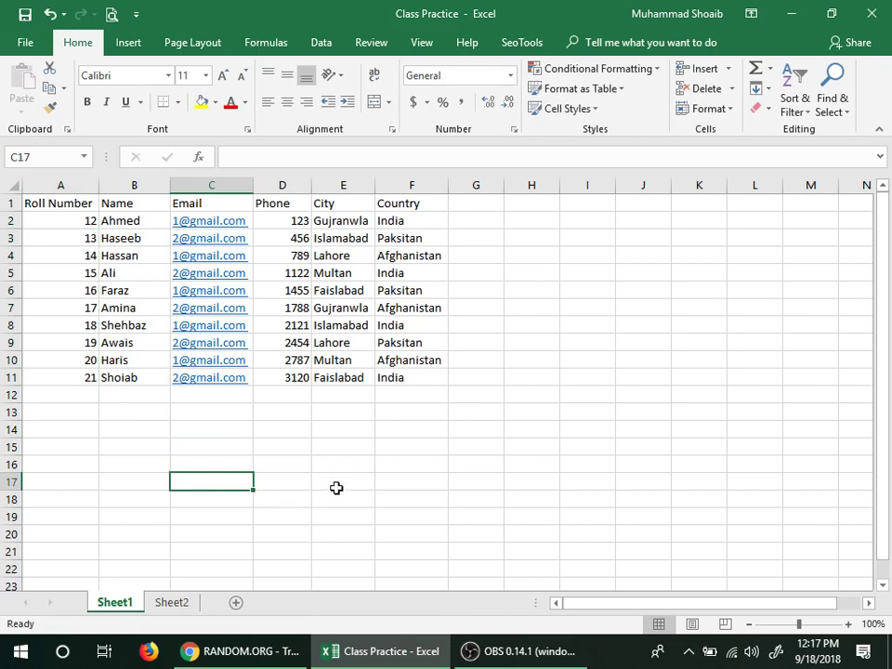
# Copy roll numbers 14 to 18 from A4:A8 of Sheet1 into Sheet2 starting at D2.
pyautogui.moveTo(61, 252); pyautogui.dragTo(58, 325)
pyautogui.hotkey('ctrl', 'c')
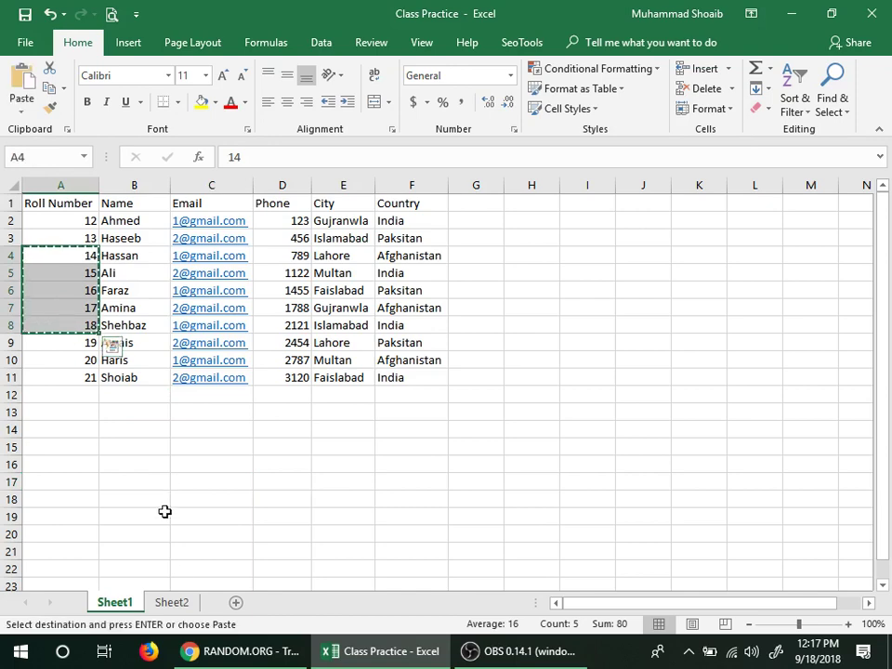
pyautogui.click(174, 603)
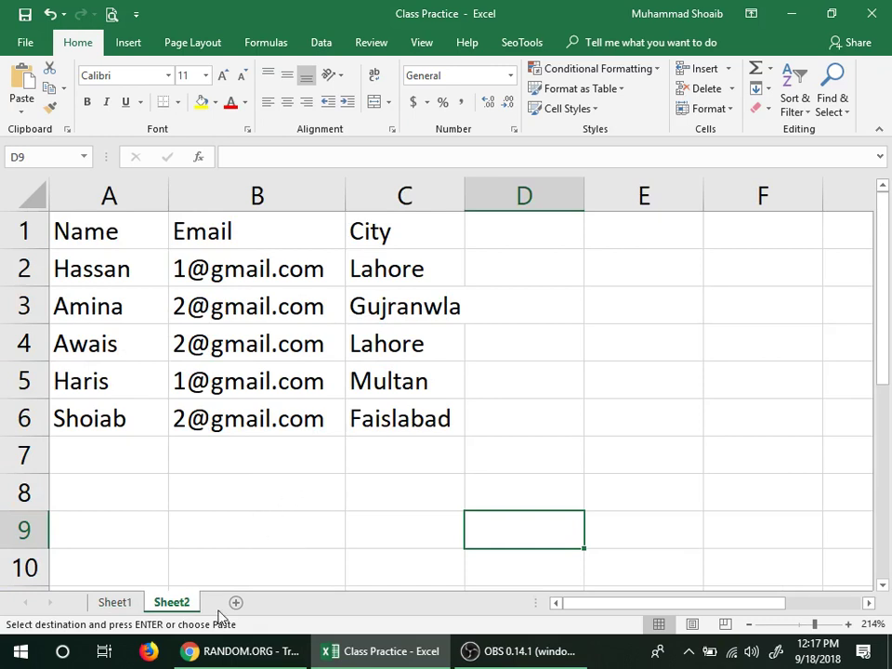
pyautogui.click(560, 269)
pyautogui.hotkey('ctrl', 'v')
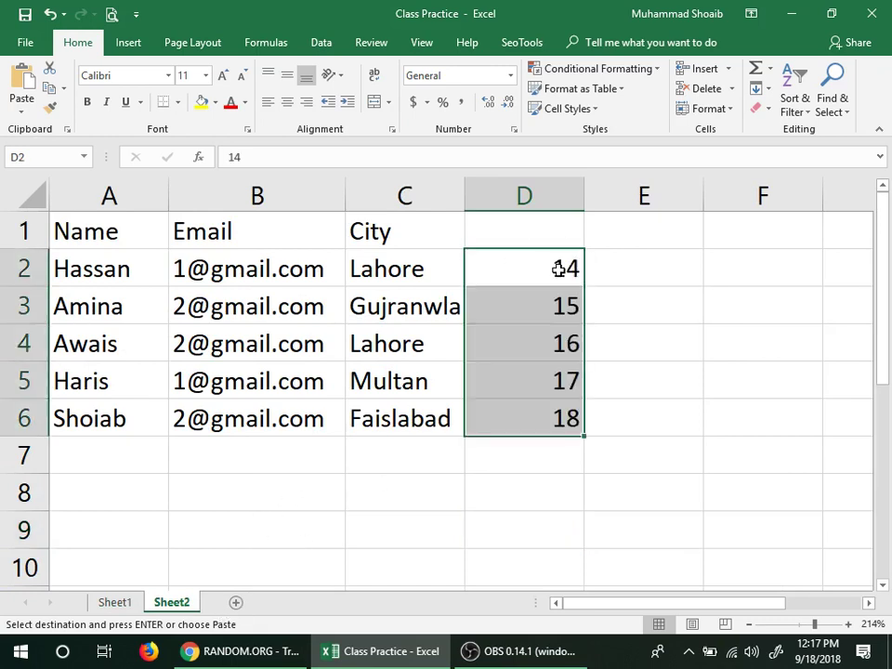
# Begin an INDEX formula in E2 of Sheet2 with Sheet1!B:B as the array and a nested MATCH for the row number.
pyautogui.click(646, 299)
pyautogui.click(653, 269)
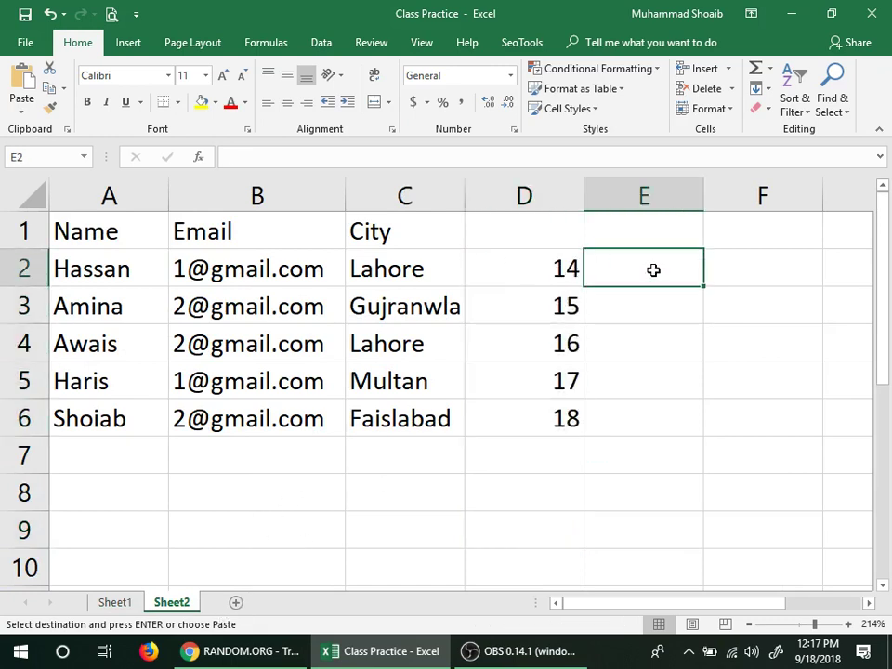
pyautogui.write('=in')
pyautogui.press('Tab')
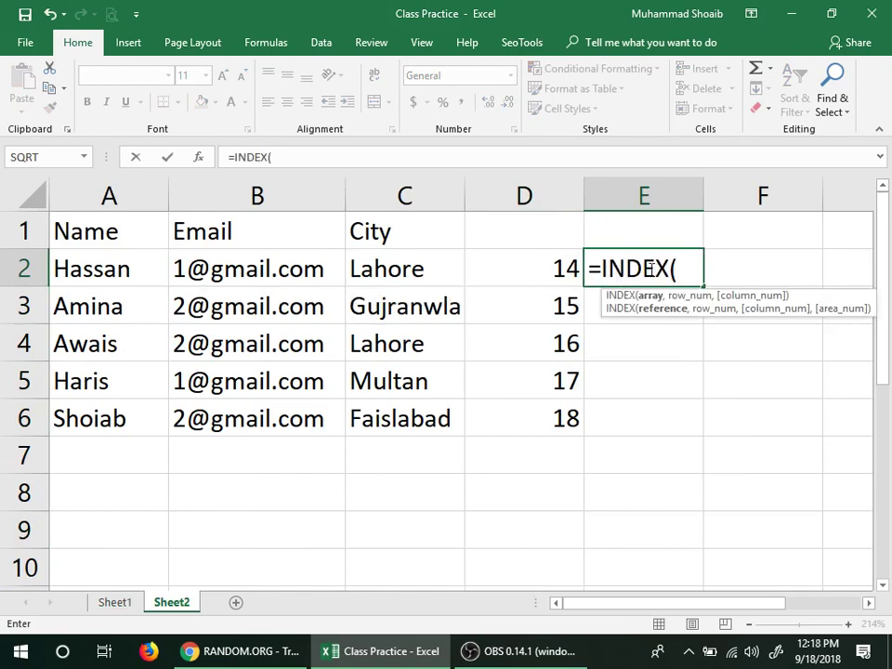
pyautogui.click(127, 605)
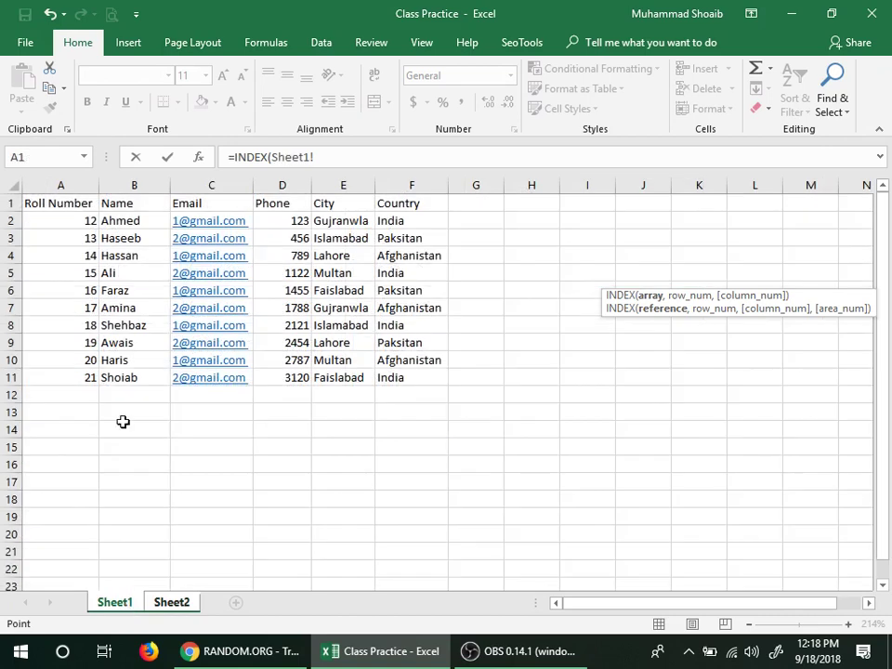
pyautogui.click(137, 183)
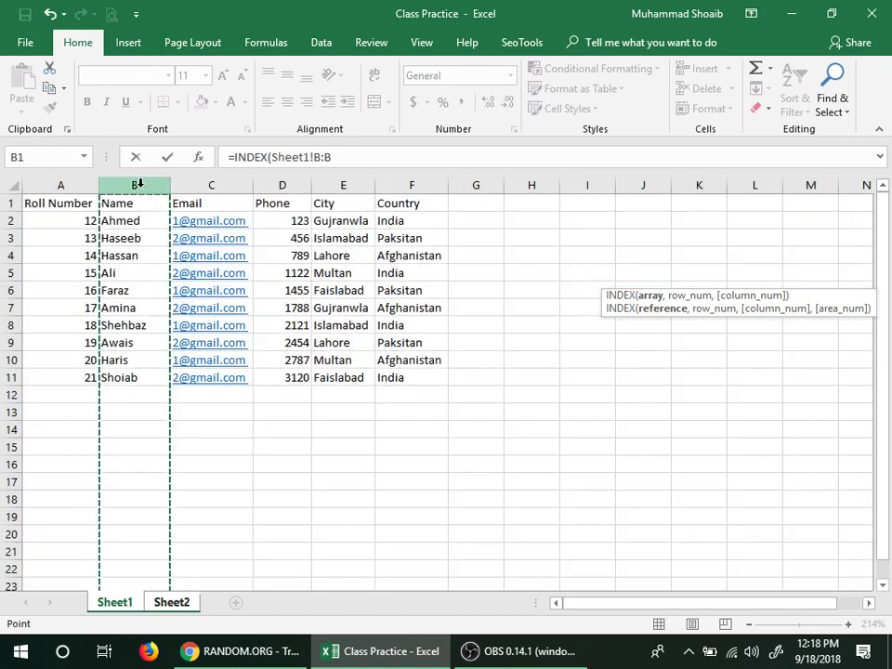
pyautogui.write(',mat')
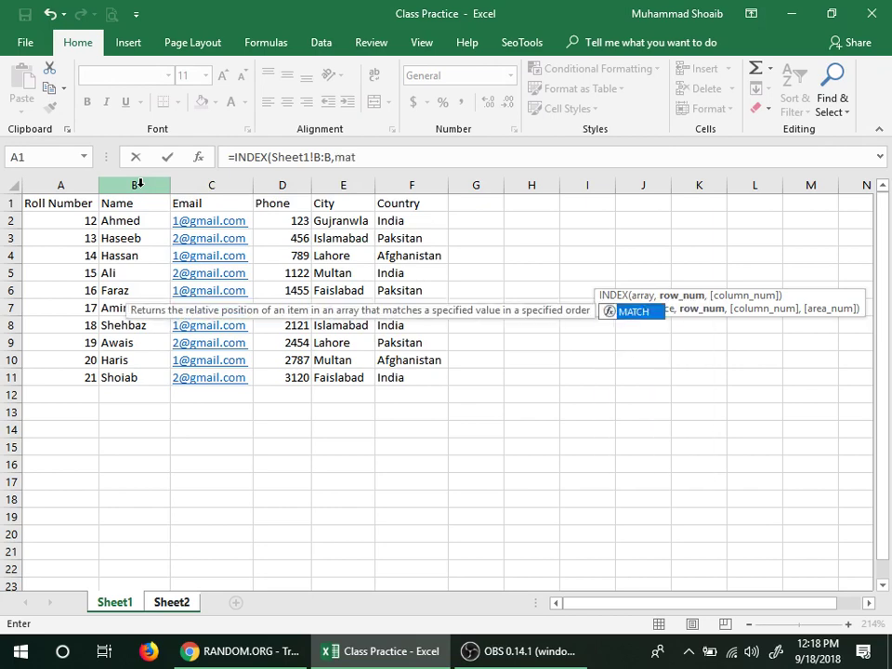
pyautogui.press('Tab')
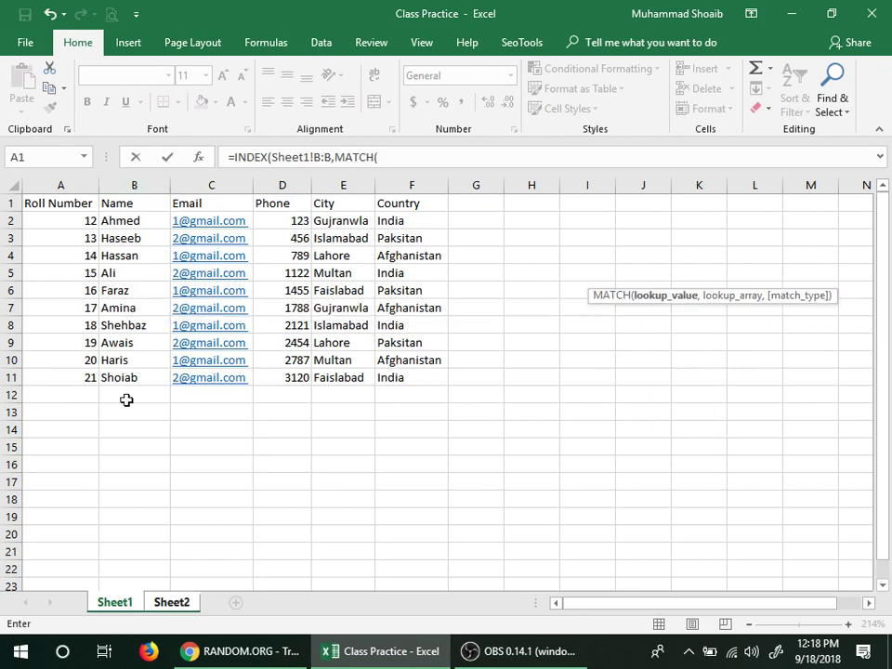
# Complete the MATCH in E2 with lookup value Sheet2!D2, lookup array Sheet1!A:A and match type 0, and enter the formula.
pyautogui.click(170, 603)
pyautogui.click(538, 263)
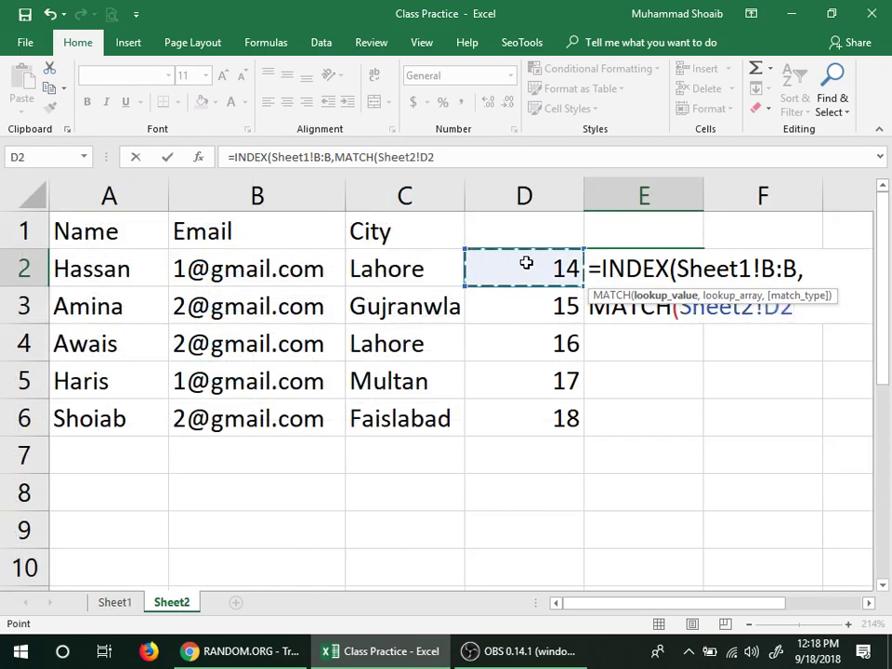
pyautogui.write(',')
pyautogui.click(102, 600)
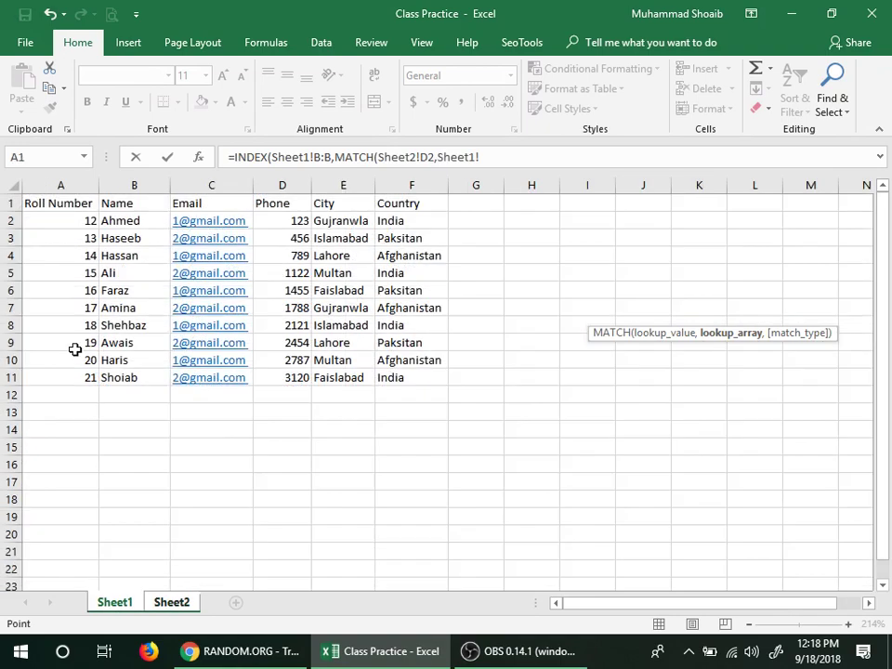
pyautogui.click(60, 181)
pyautogui.write(',0')
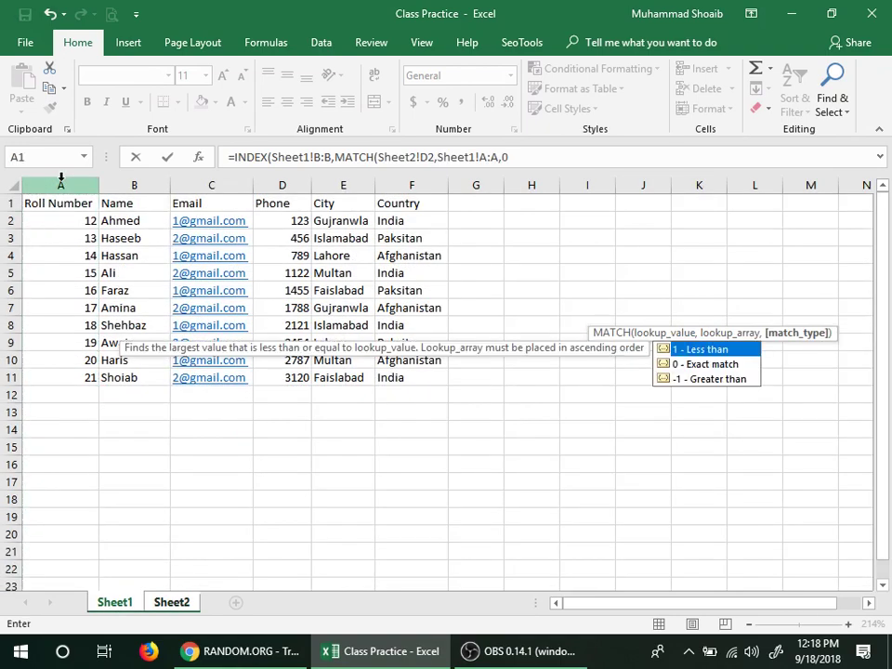
pyautogui.press('Return')
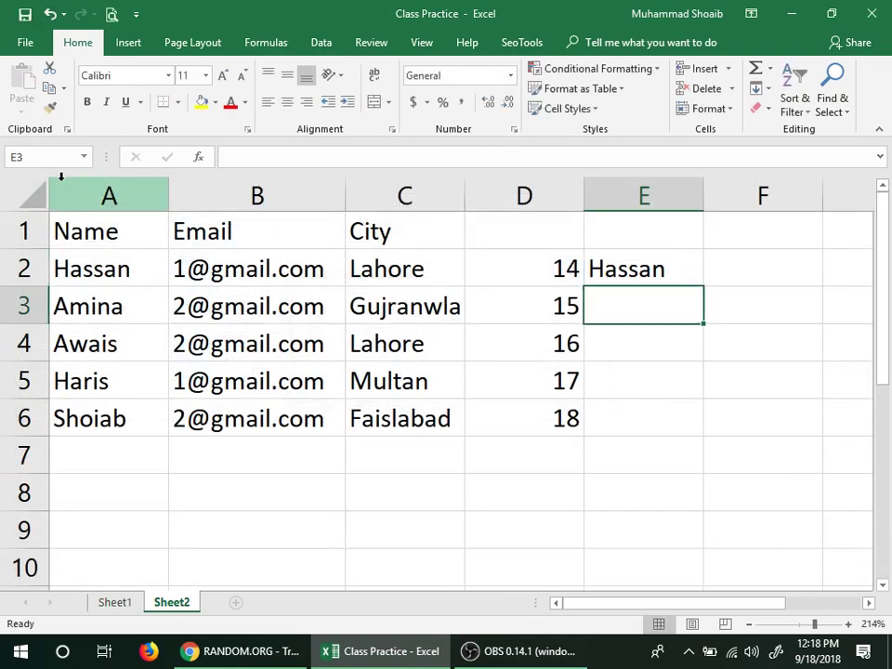
# Fill the name lookup formula in E2 of Sheet2 down through E6.
pyautogui.click(685, 268)
pyautogui.moveTo(705, 286); pyautogui.dragTo(671, 430)
pyautogui.click(469, 547)
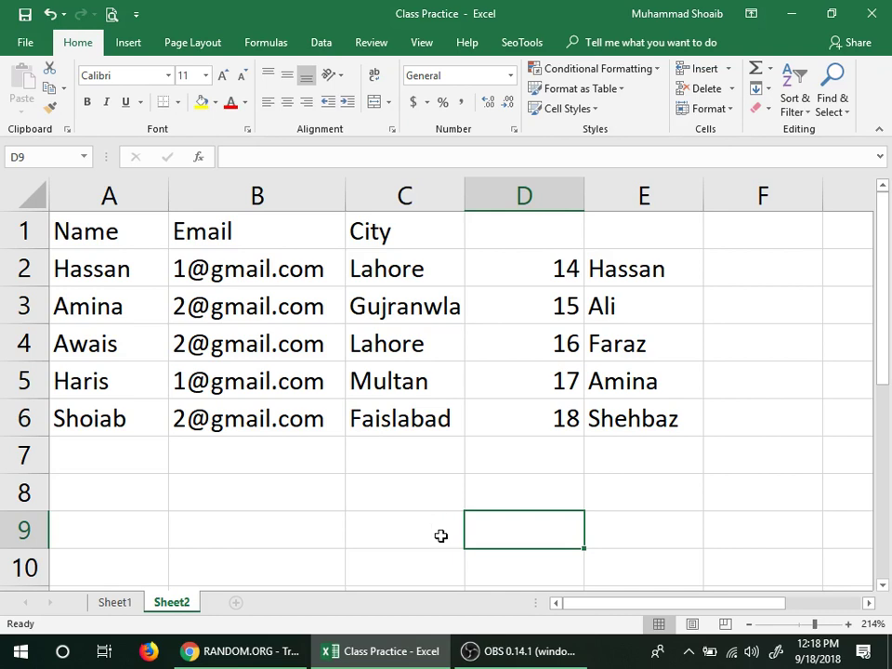
# Test the name lookup by setting D2 of Sheet2 to 21 and check the matching roll number row on Sheet1.
pyautogui.click(509, 487)
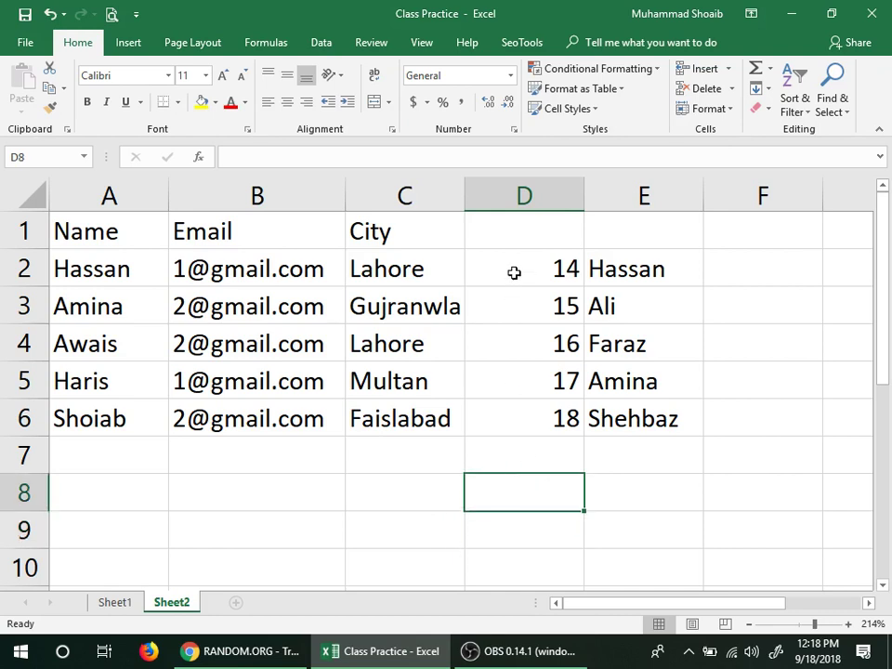
pyautogui.click(515, 271)
pyautogui.press('Delete')
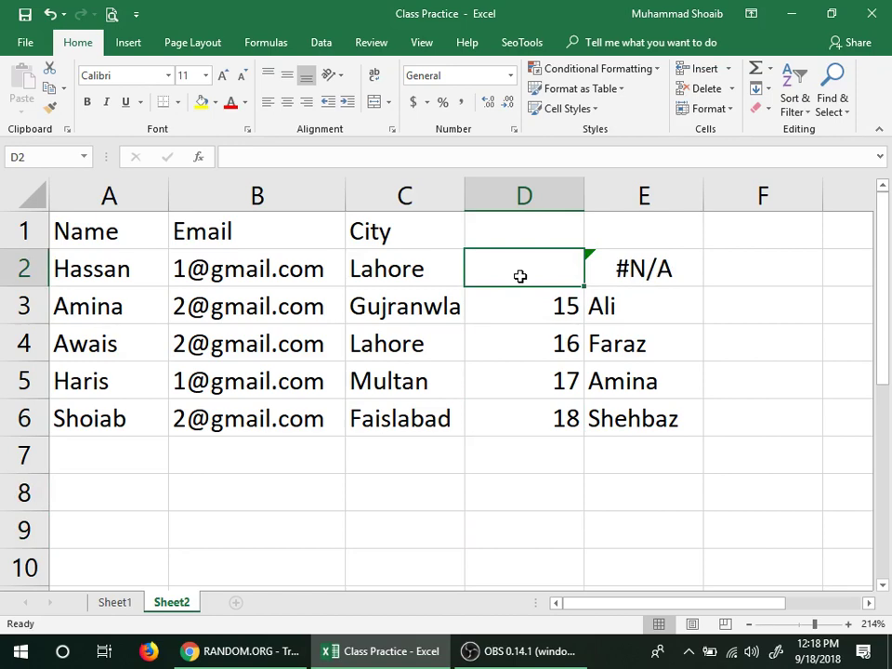
pyautogui.write('21')
pyautogui.press('Return')
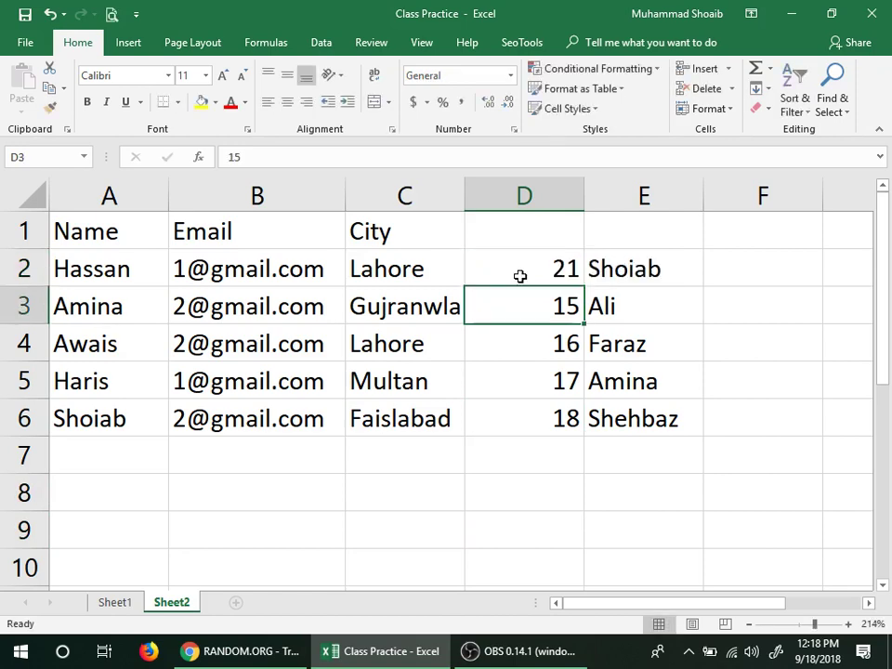
pyautogui.click(110, 601)
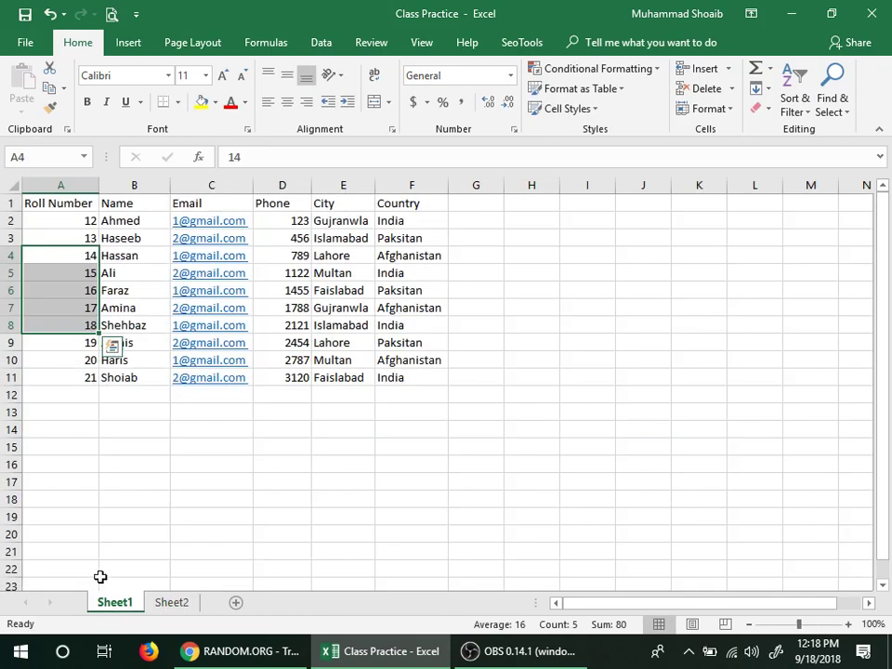
pyautogui.click(94, 379)
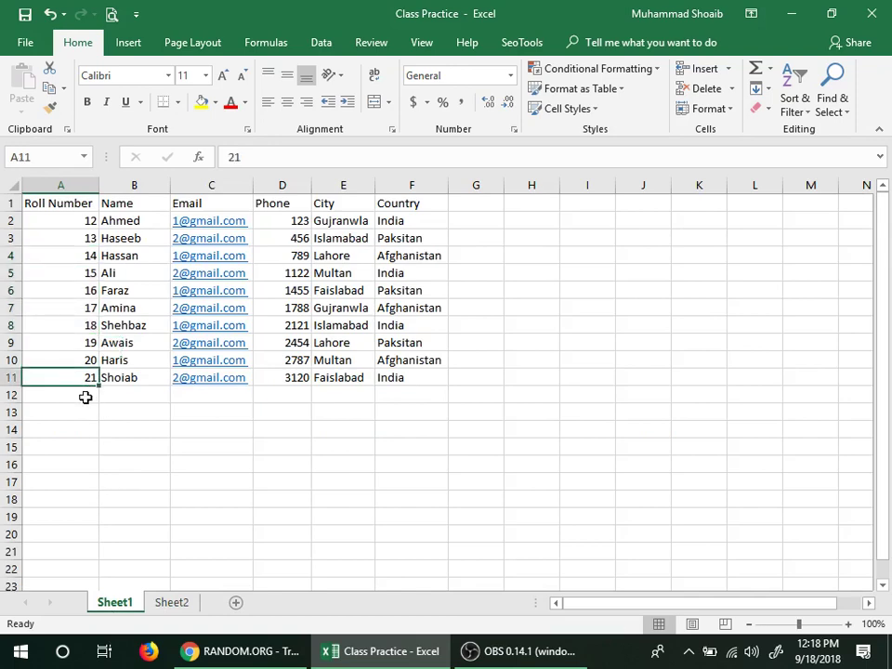
# Replace the roll number in D2 of Sheet2 with 15.
pyautogui.click(185, 602)
pyautogui.click(516, 268)
pyautogui.press('Delete')
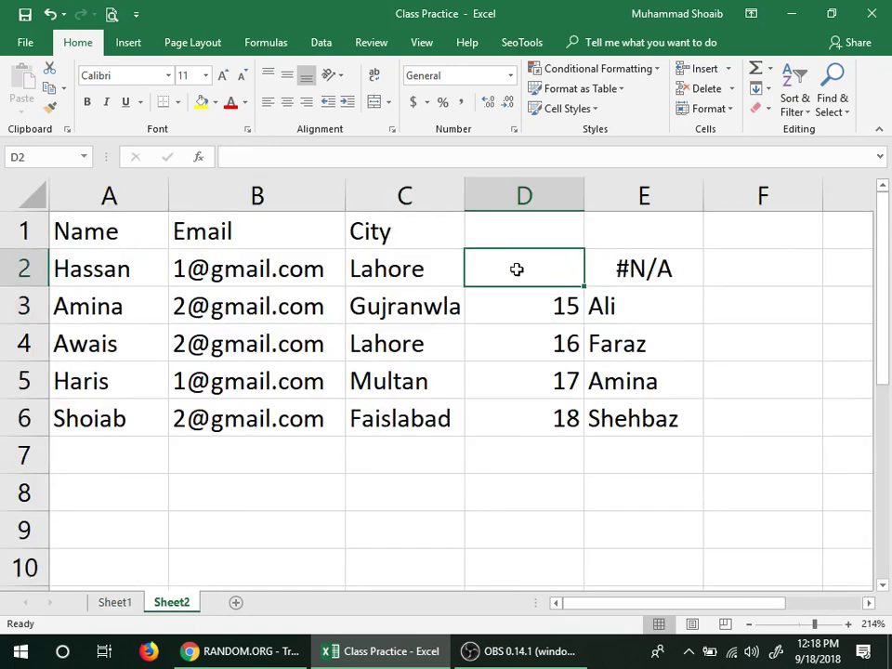
pyautogui.write('15')
pyautogui.press('Return')
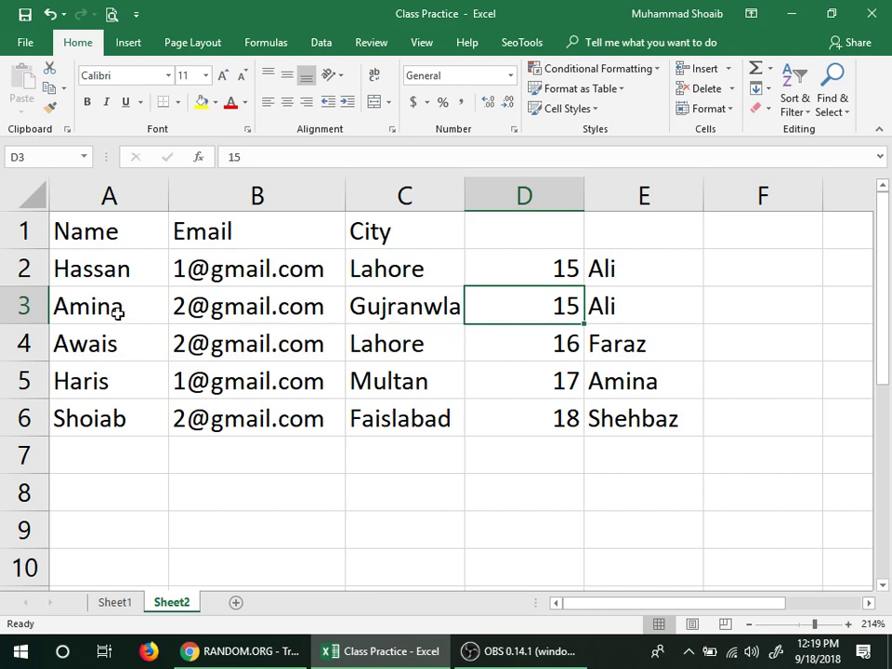
# Clear A3:E6 and the roll number lookup in D2:E2 on Sheet2, keeping the headers and A2:C2.
pyautogui.click(113, 269)
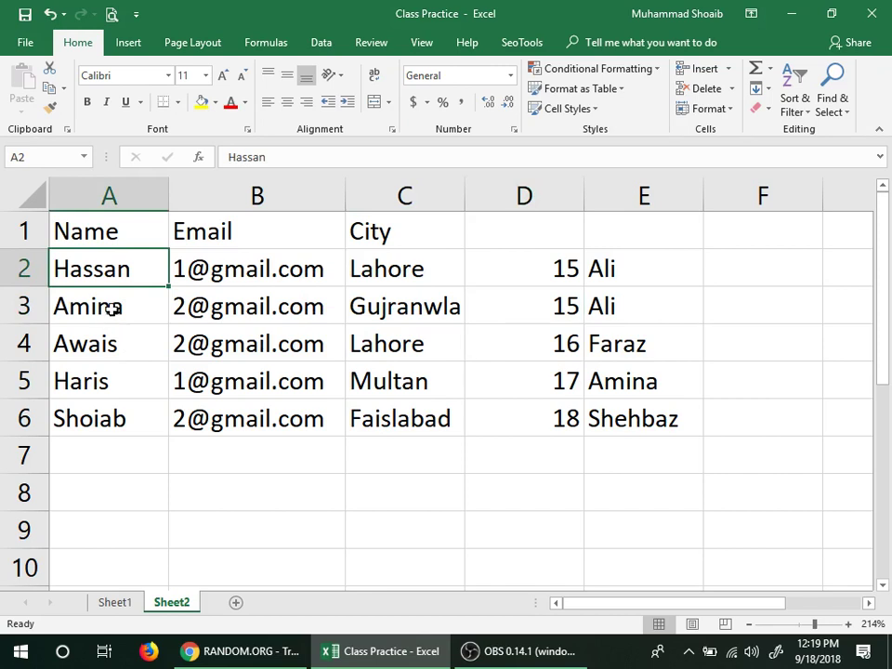
pyautogui.moveTo(113, 307); pyautogui.dragTo(619, 415)
pyautogui.press('Delete')
pyautogui.click(469, 476)
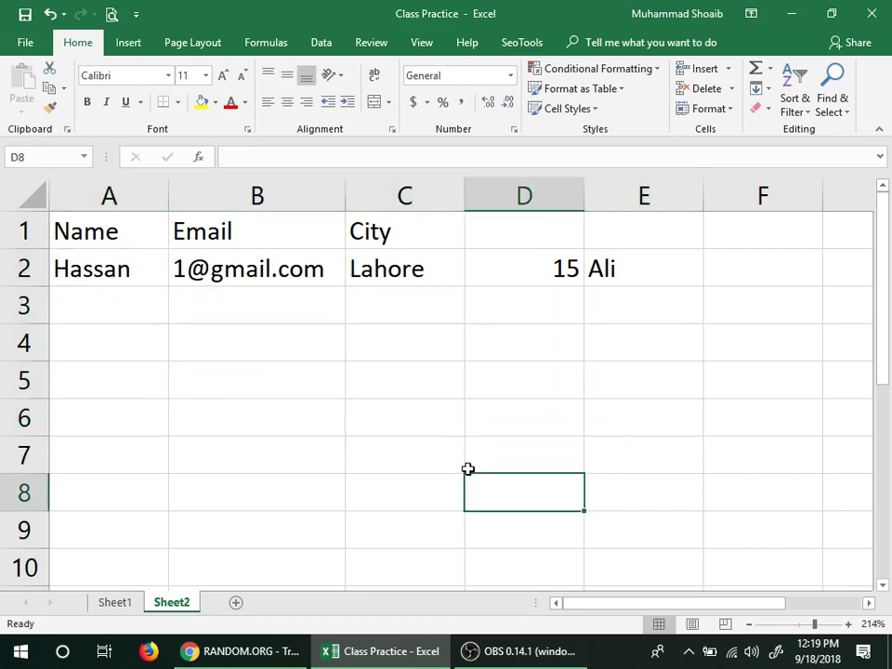
pyautogui.click(132, 268)
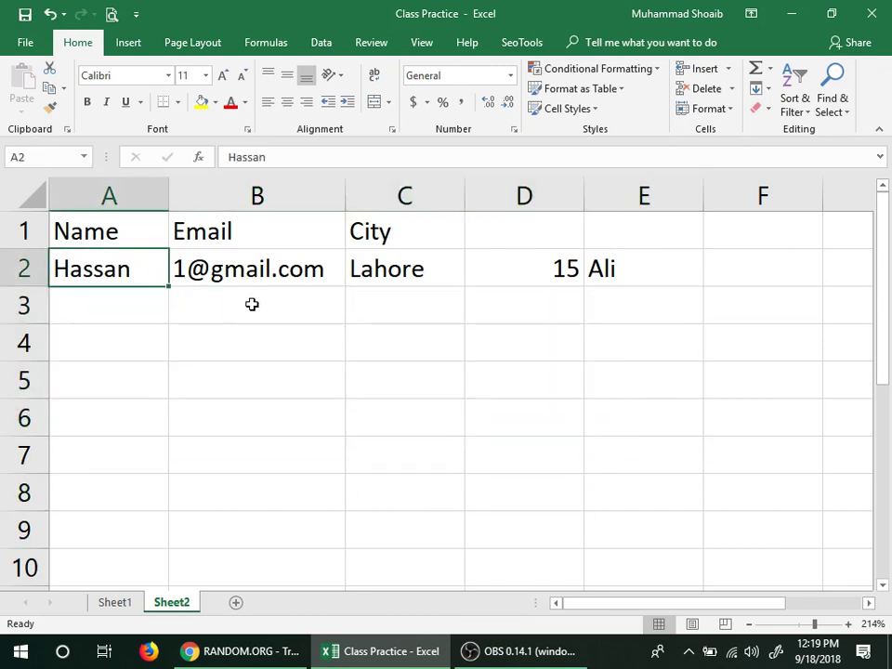
pyautogui.moveTo(524, 271); pyautogui.dragTo(621, 259)
pyautogui.press('Delete')
pyautogui.click(644, 418)
# Try the Email and City lookups with a different name in A2 of Sheet2, re-entering its last three letters.
pyautogui.click(104, 271)
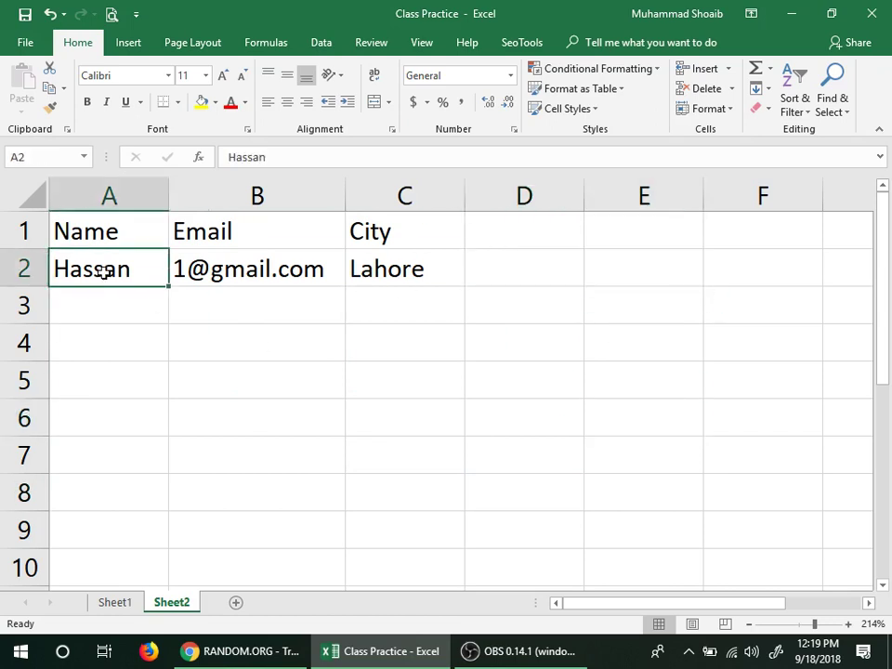
pyautogui.write('Shoaib')
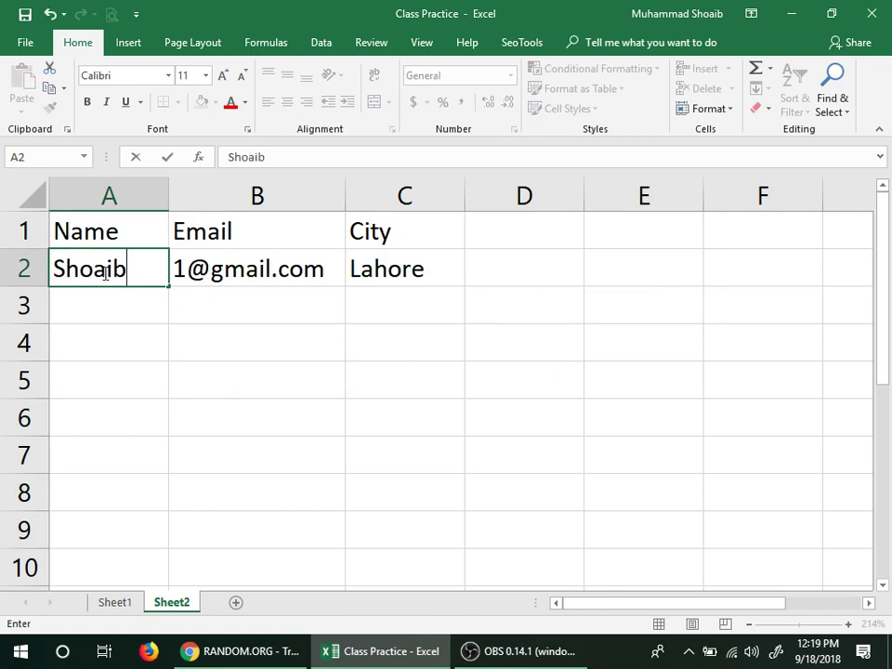
pyautogui.press('Return')
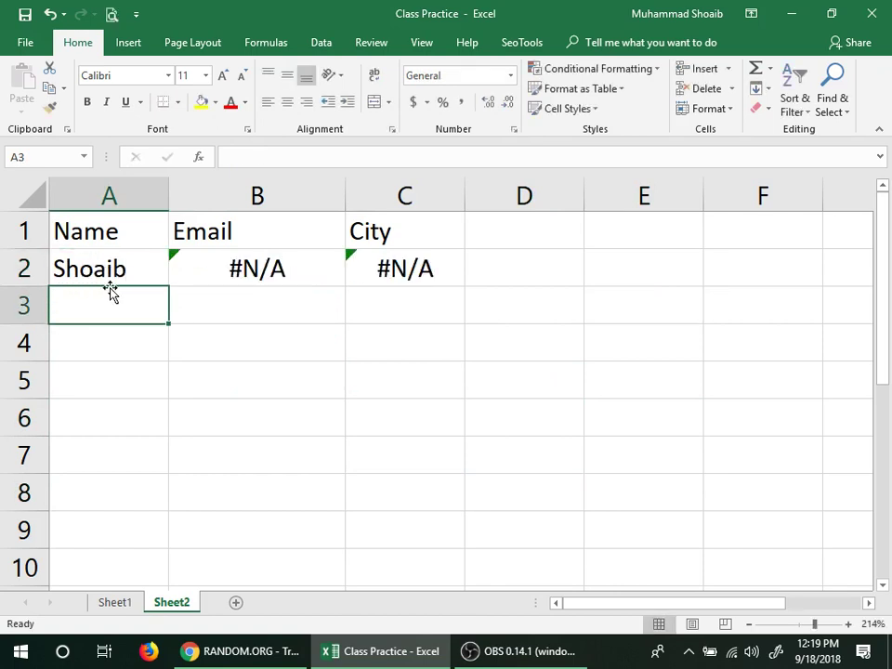
pyautogui.click(131, 270)
pyautogui.doubleClick(132, 269)
pyautogui.press('BackSpace')
pyautogui.press('BackSpace')
pyautogui.press('BackSpace')
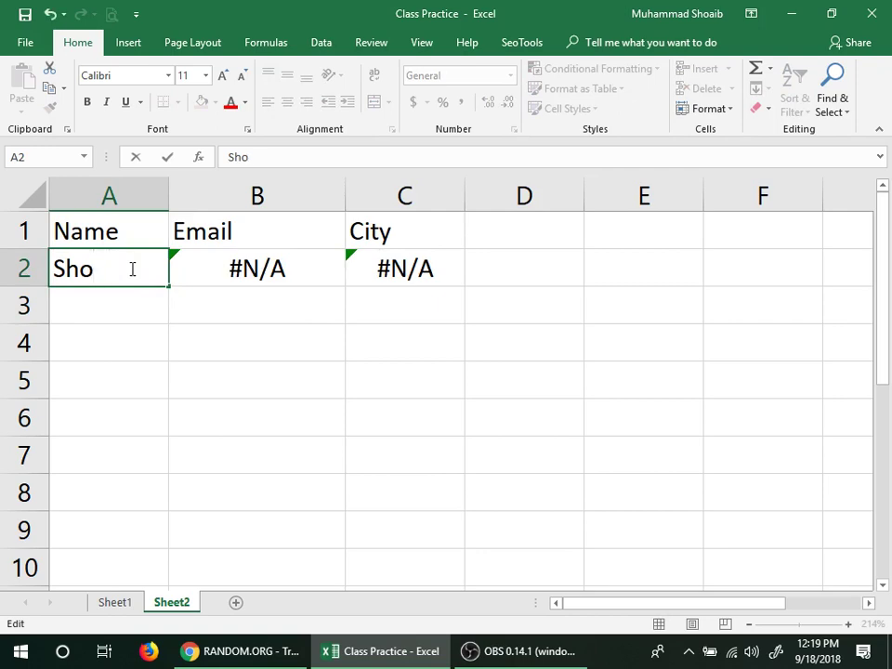
pyautogui.write('aib')
pyautogui.press('Return')
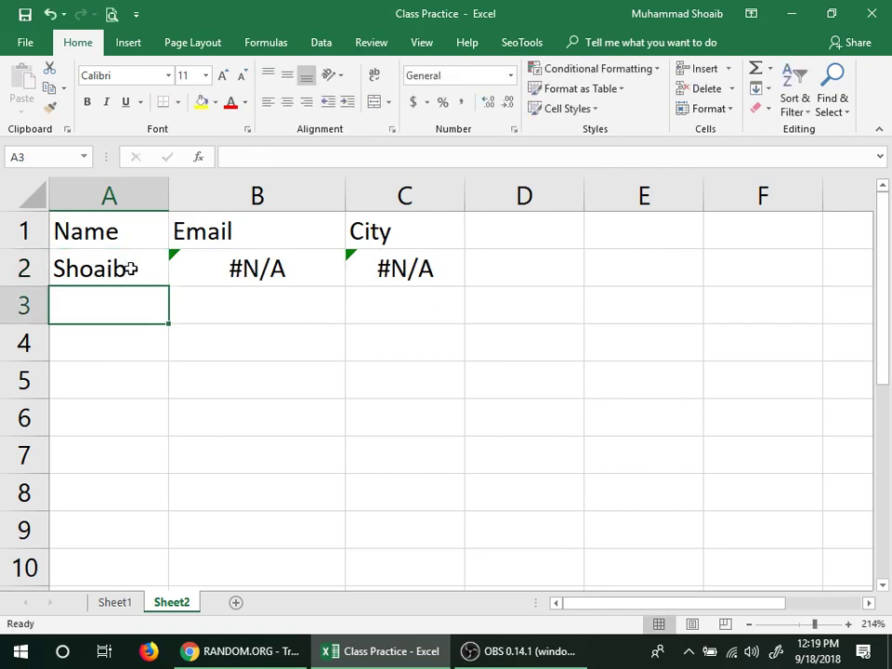
# Check the name's spelling on Sheet1 and re-enter it in lowercase in A2 of Sheet2 with that spelling.
pyautogui.click(115, 604)
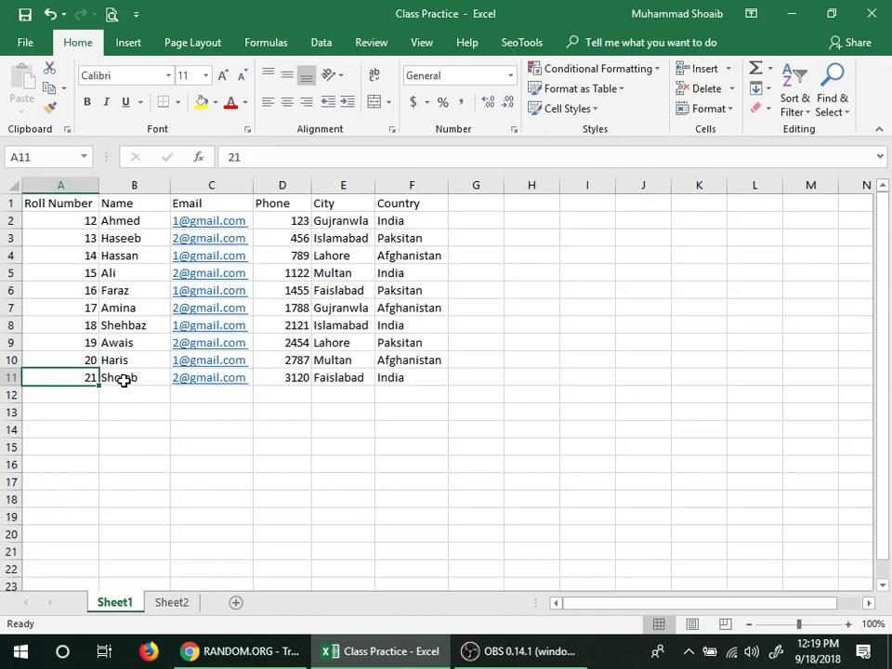
pyautogui.click(172, 602)
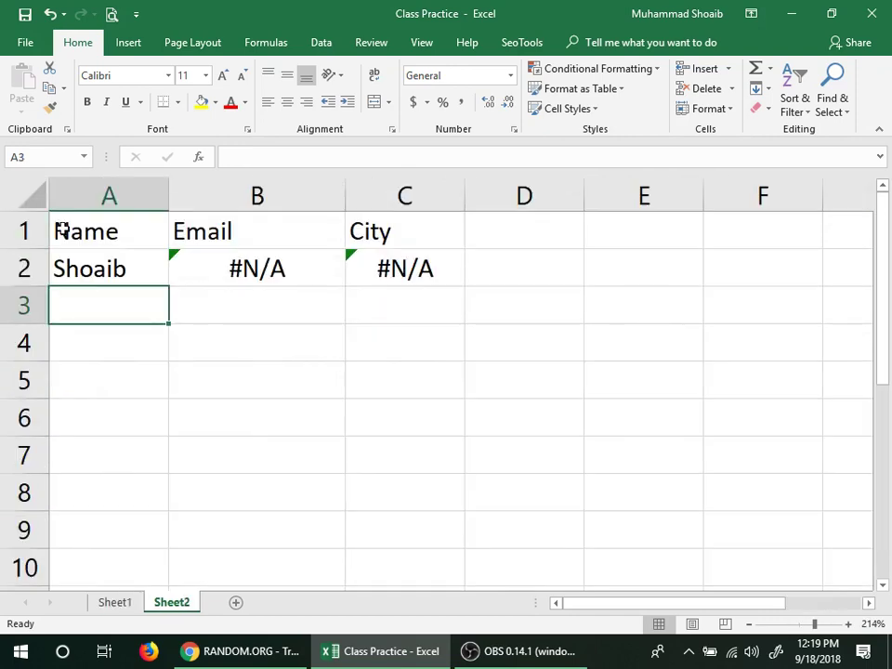
pyautogui.click(87, 268)
pyautogui.write('sh')
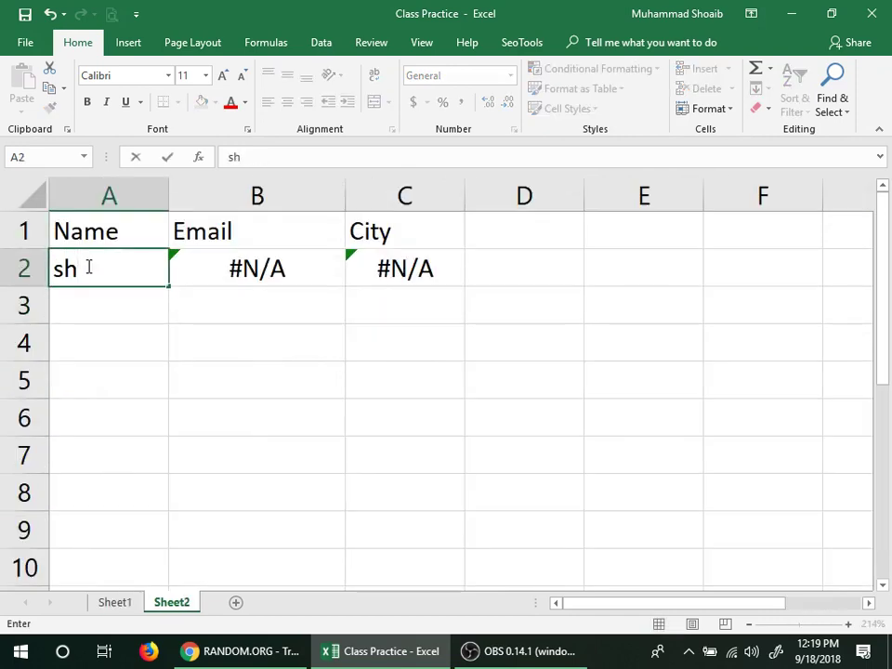
pyautogui.write('oiab')
pyautogui.press('Return')
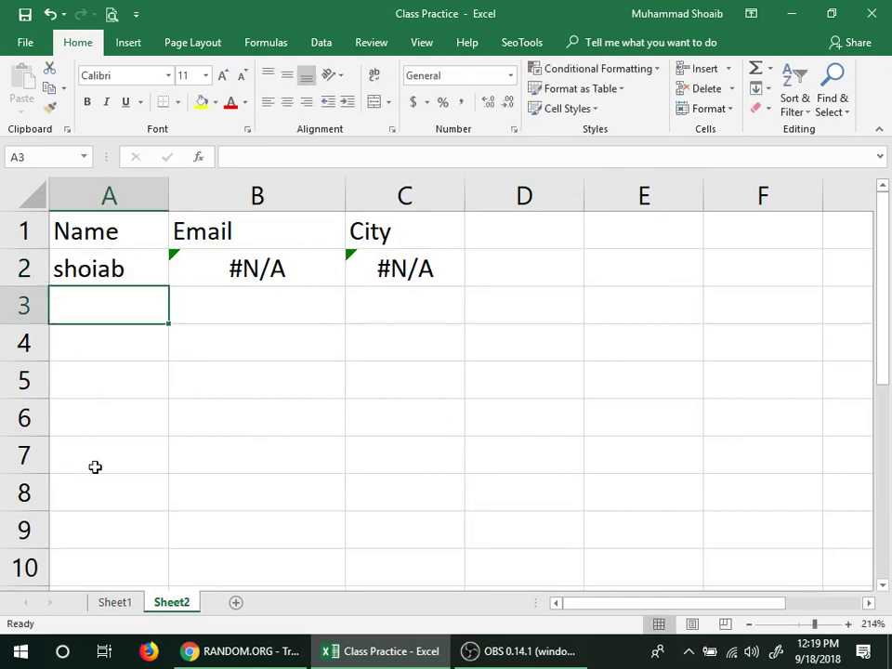
# Inspect the name in B11 of Sheet1 for extra characters and correct A2 of Sheet2 to match, with a capital S.
pyautogui.click(124, 606)
pyautogui.doubleClick(142, 379)
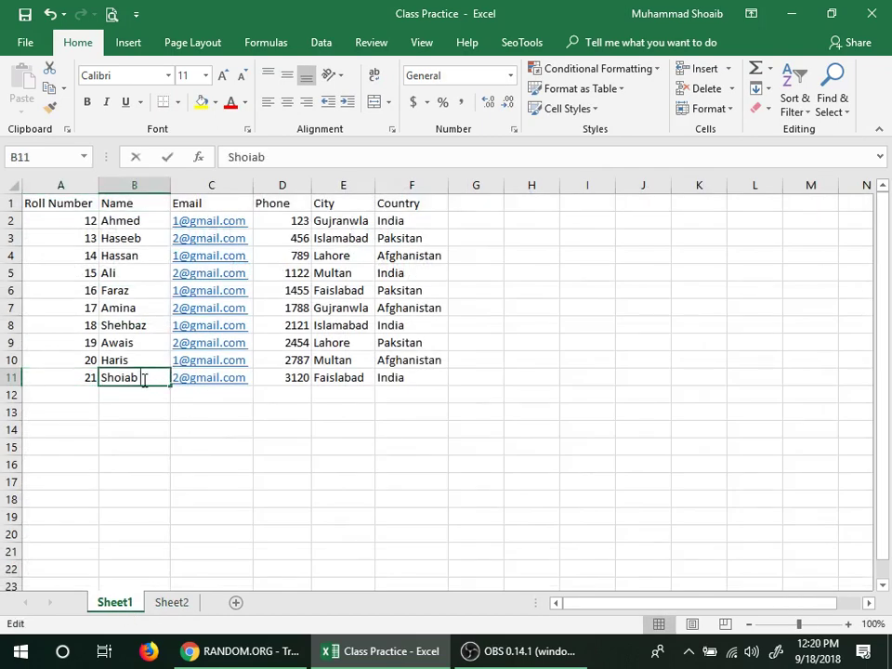
pyautogui.click(168, 602)
pyautogui.click(114, 270)
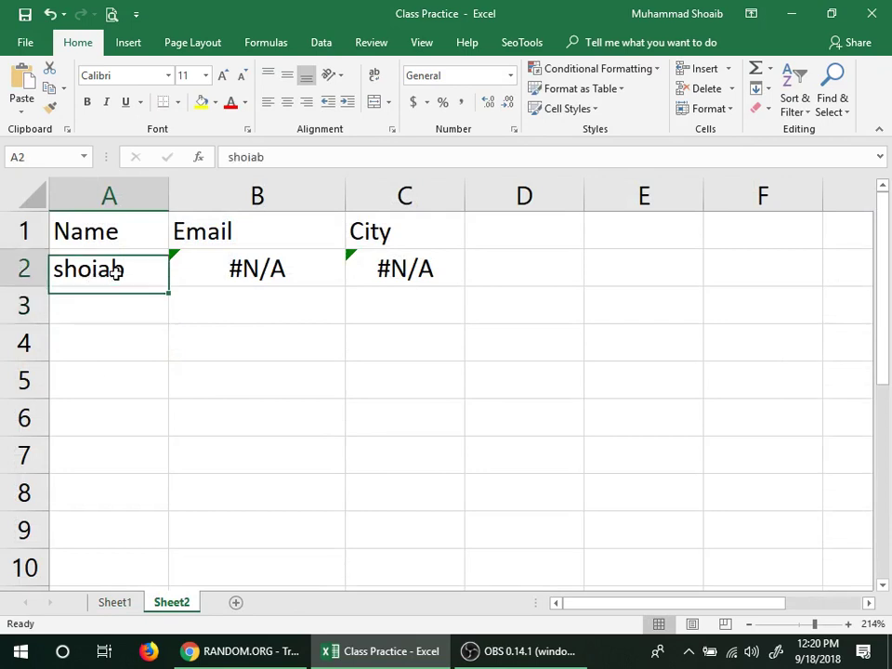
pyautogui.doubleClick(115, 270)
pyautogui.press('Home')
pyautogui.press('Delete')
pyautogui.write('S')
pyautogui.click(126, 385)
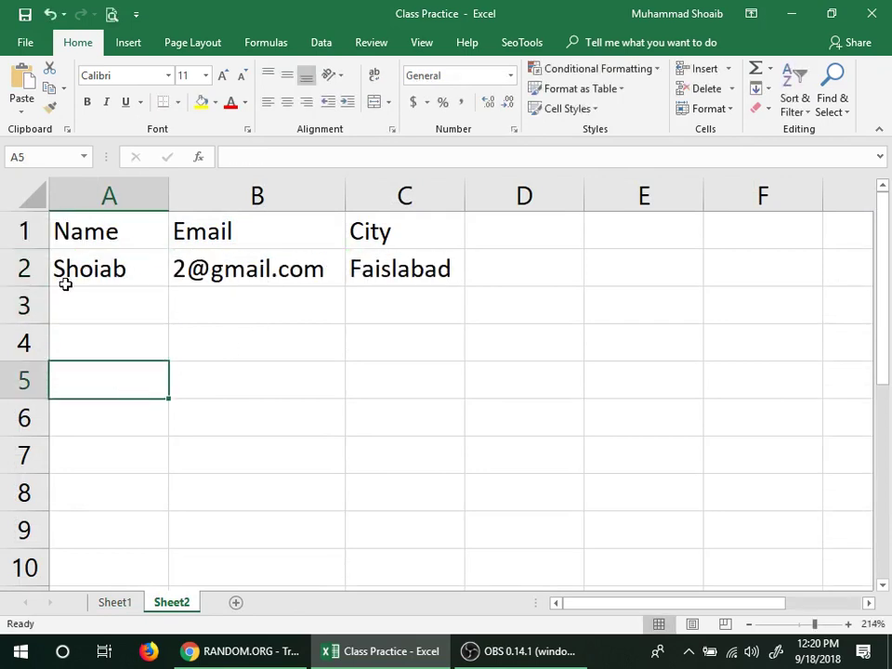
# Enter the name from B4 of Sheet1 in A2 of Sheet2 and add a trailing space to match the source.
pyautogui.click(126, 602)
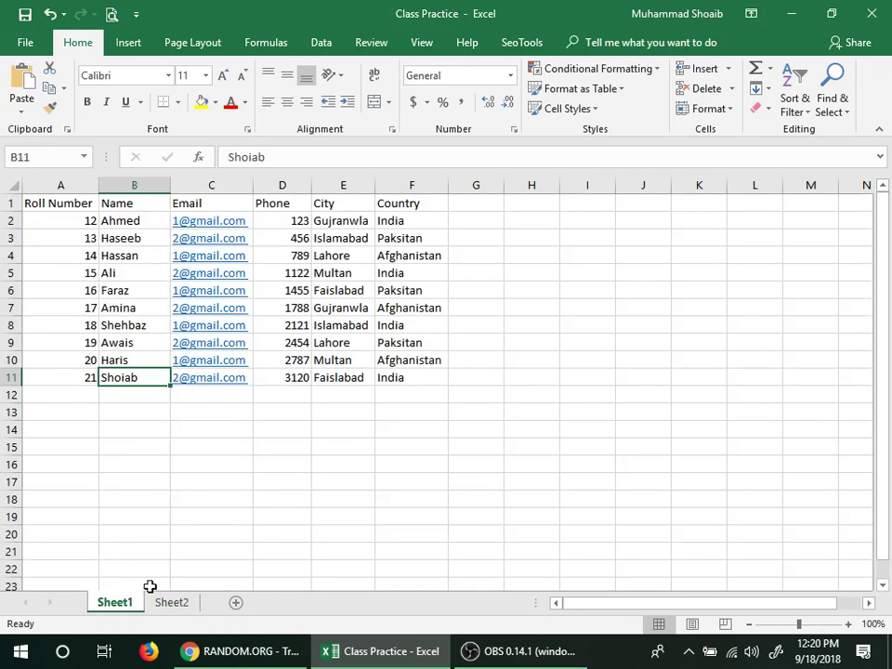
pyautogui.click(158, 603)
pyautogui.click(130, 259)
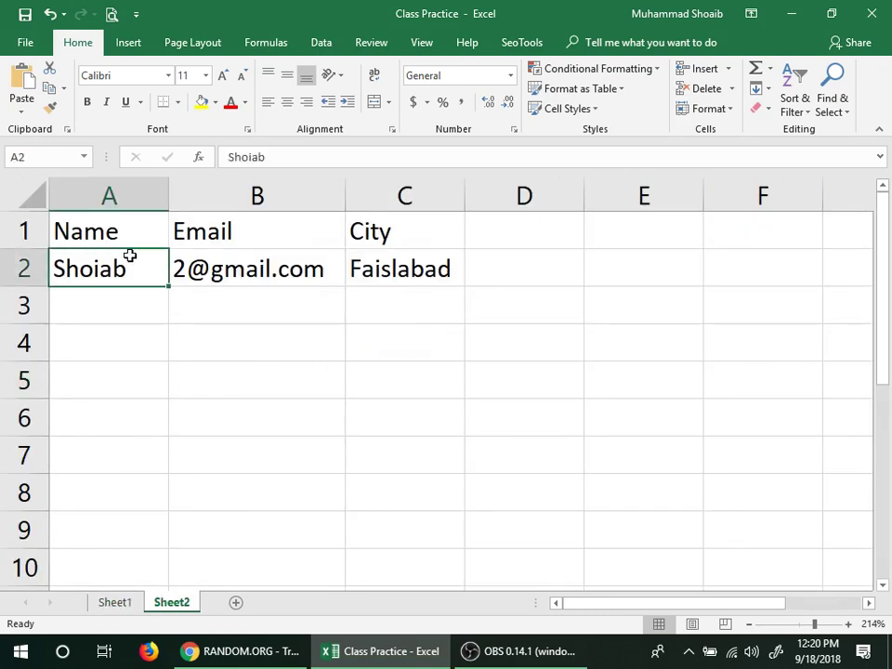
pyautogui.write('Hassan')
pyautogui.press('Return')
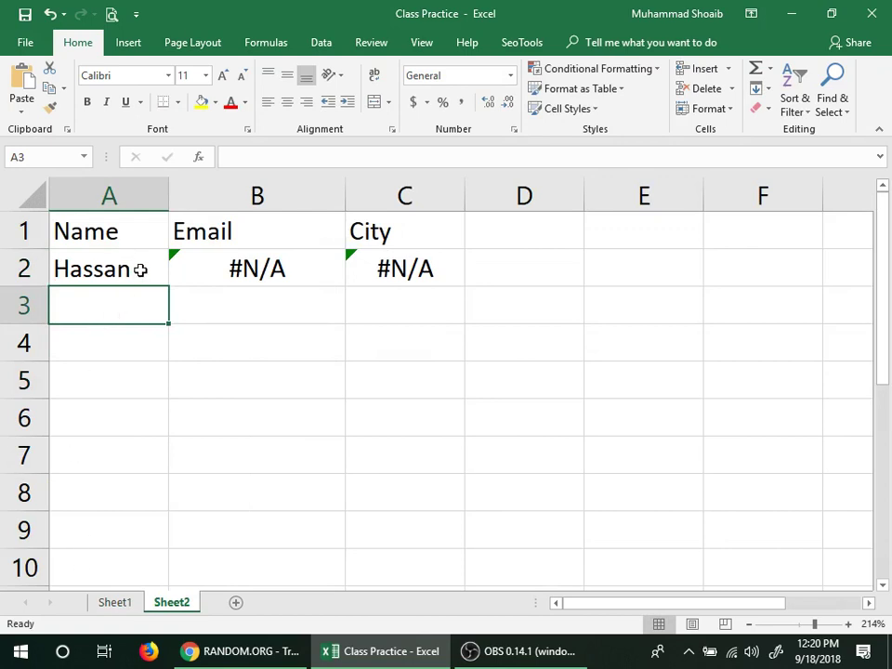
pyautogui.doubleClick(139, 269)
pyautogui.press('Return')
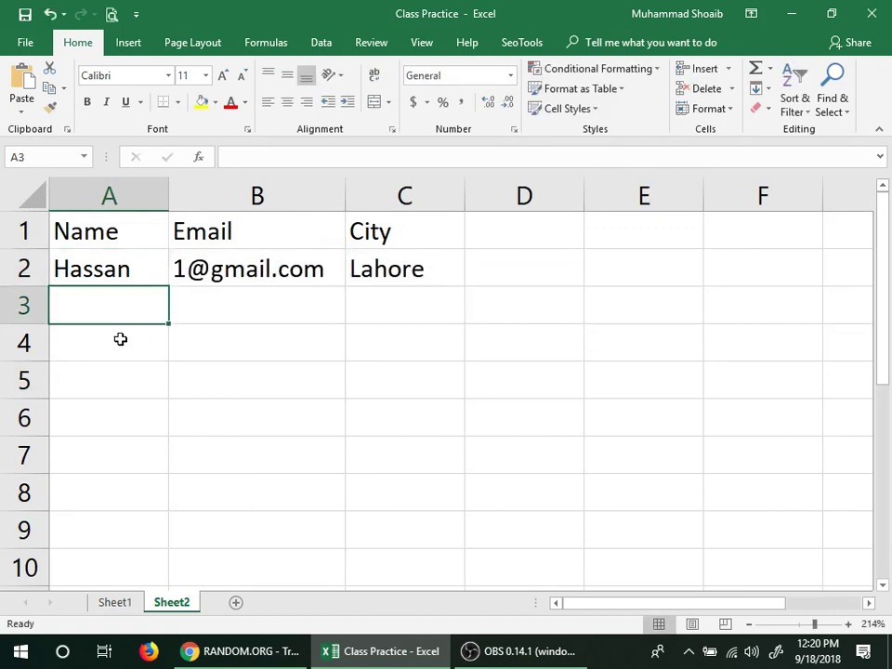
# Inspect the trailing space in A2 of Sheet2 and remove the trailing space from the name in B4 of Sheet1.
pyautogui.click(135, 275)
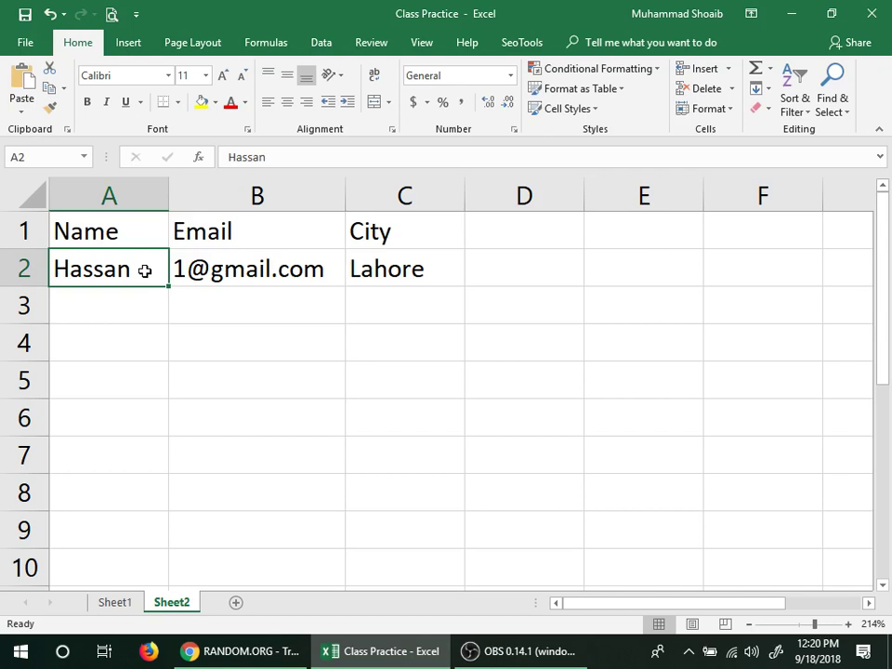
pyautogui.doubleClick(145, 271)
pyautogui.click(113, 418)
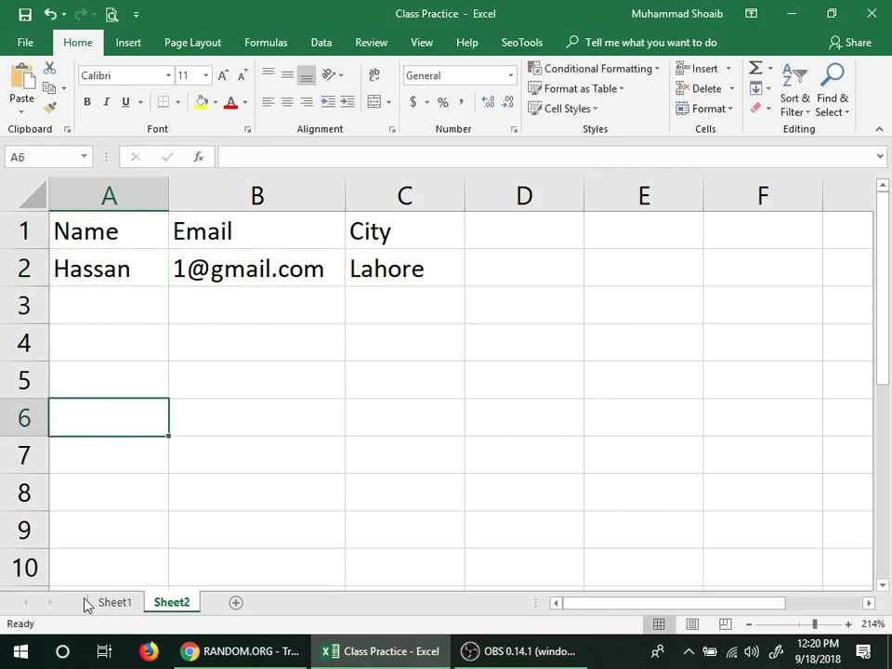
pyautogui.click(111, 602)
pyautogui.doubleClick(148, 257)
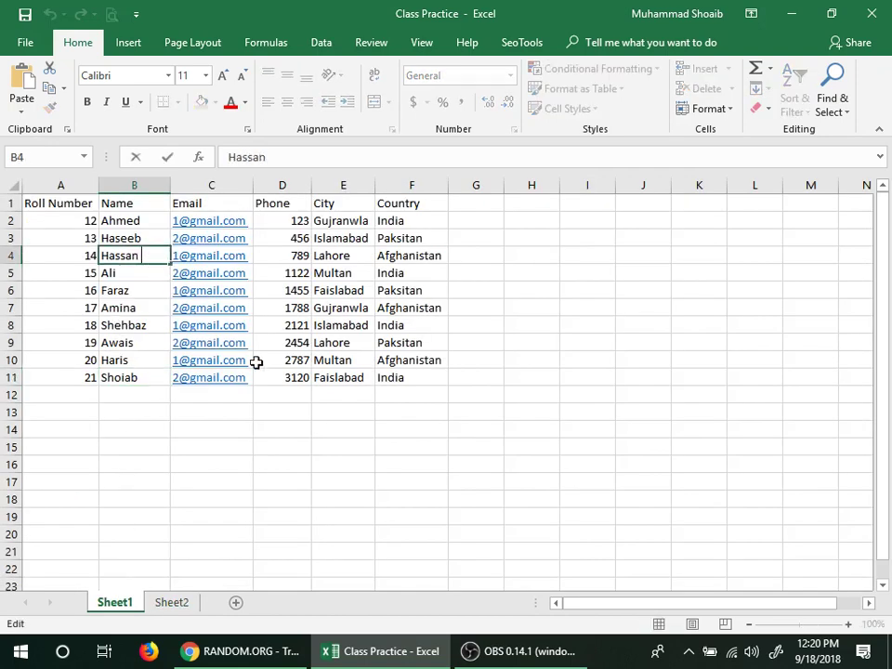
pyautogui.press('Return')
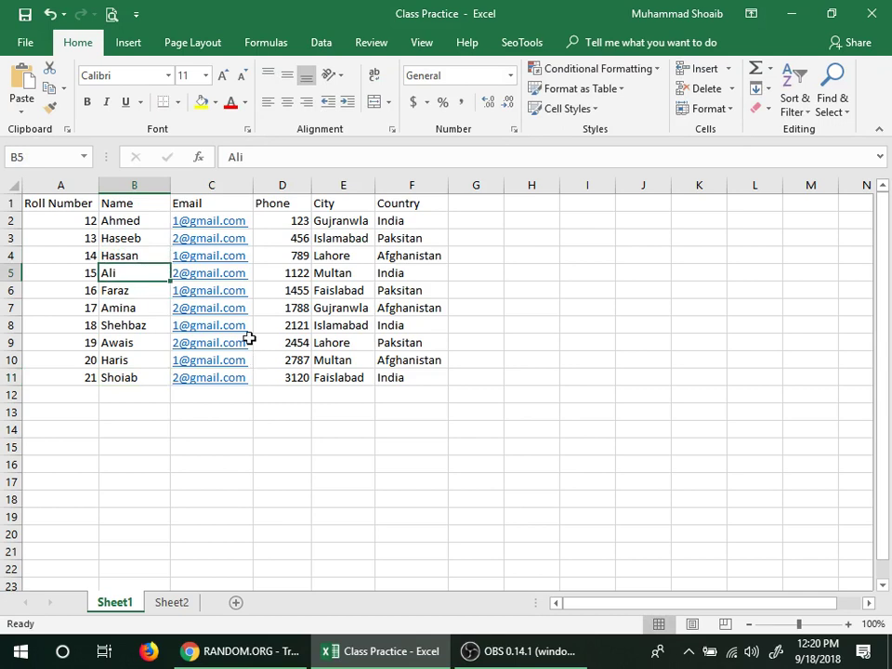
# Remove any trailing spaces from the other names in B2:B11 of Sheet1 and return to Sheet2.
pyautogui.doubleClick(162, 238)
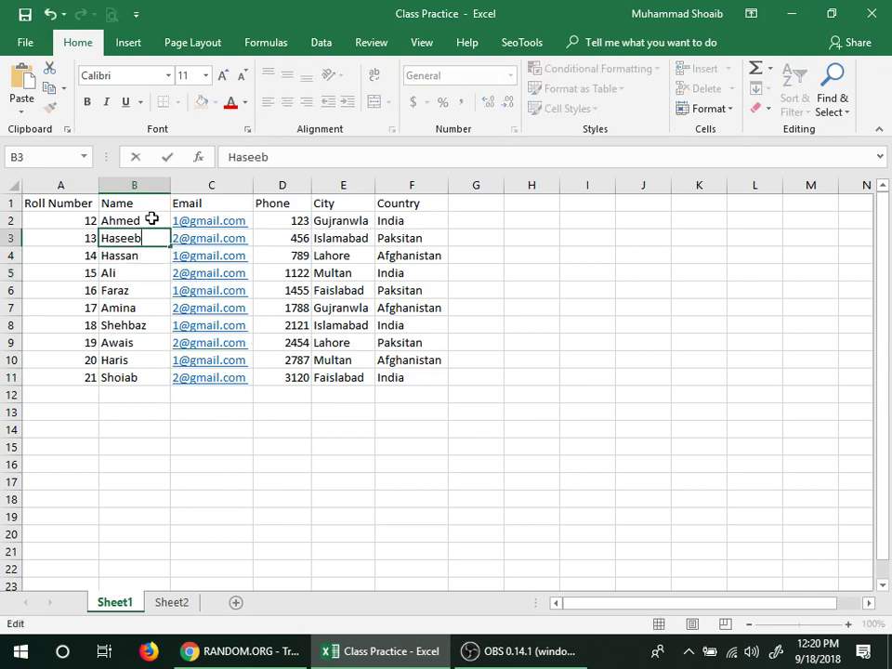
pyautogui.doubleClick(152, 220)
pyautogui.doubleClick(151, 272)
pyautogui.doubleClick(151, 290)
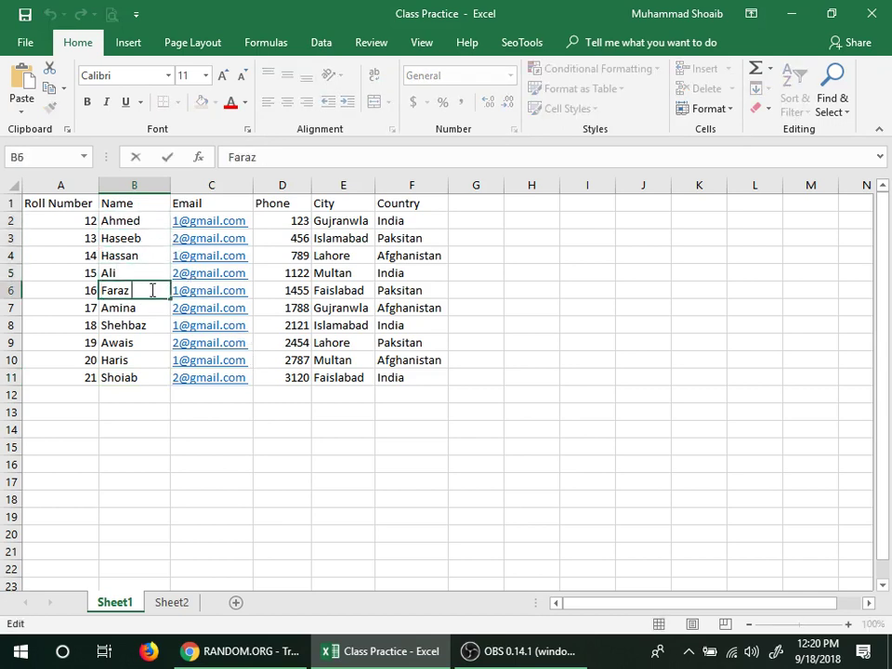
pyautogui.click(158, 307)
pyautogui.doubleClick(151, 308)
pyautogui.doubleClick(153, 326)
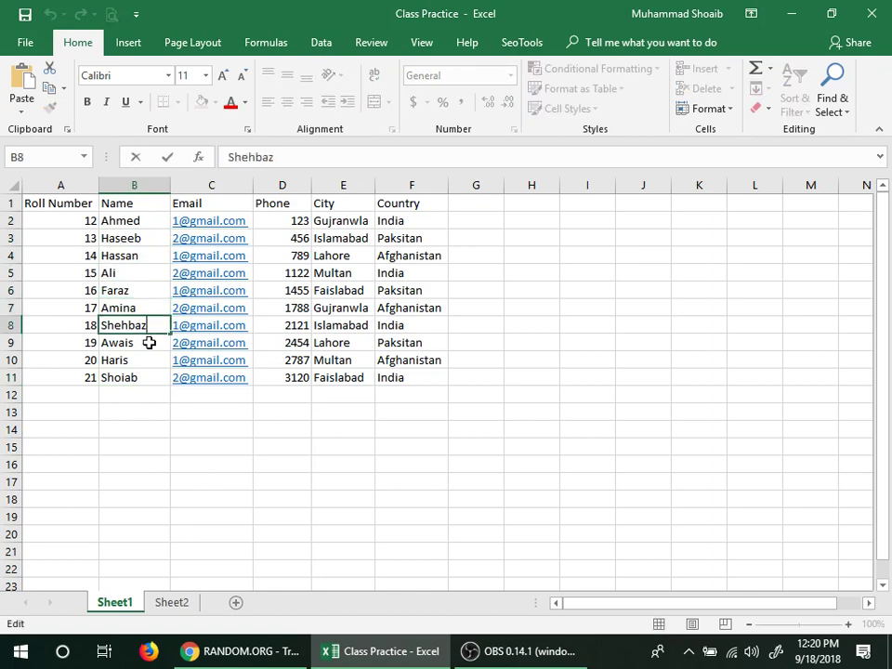
pyautogui.click(149, 343)
pyautogui.click(144, 360)
pyautogui.press('Return')
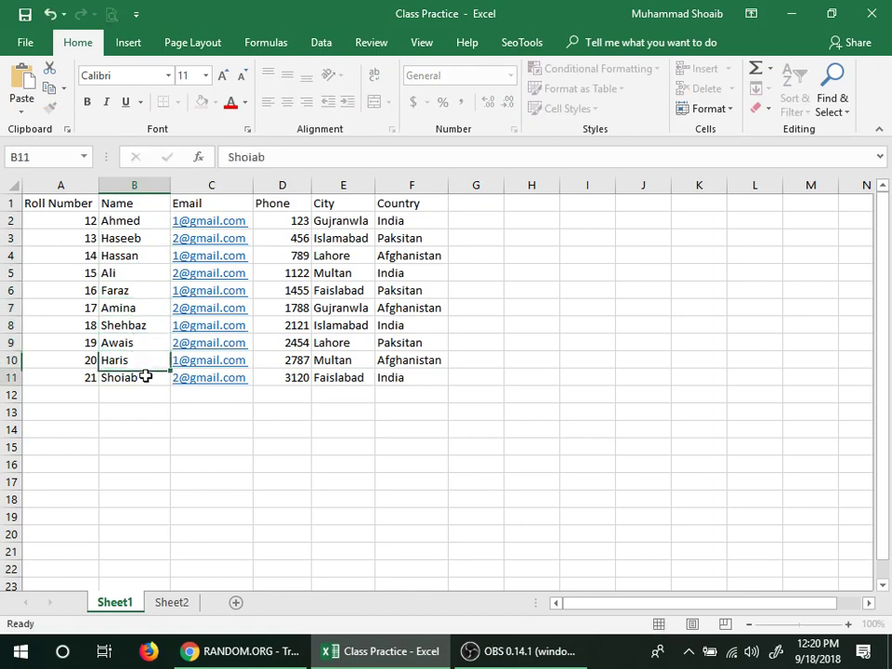
pyautogui.doubleClick(145, 377)
pyautogui.click(152, 429)
pyautogui.click(171, 602)
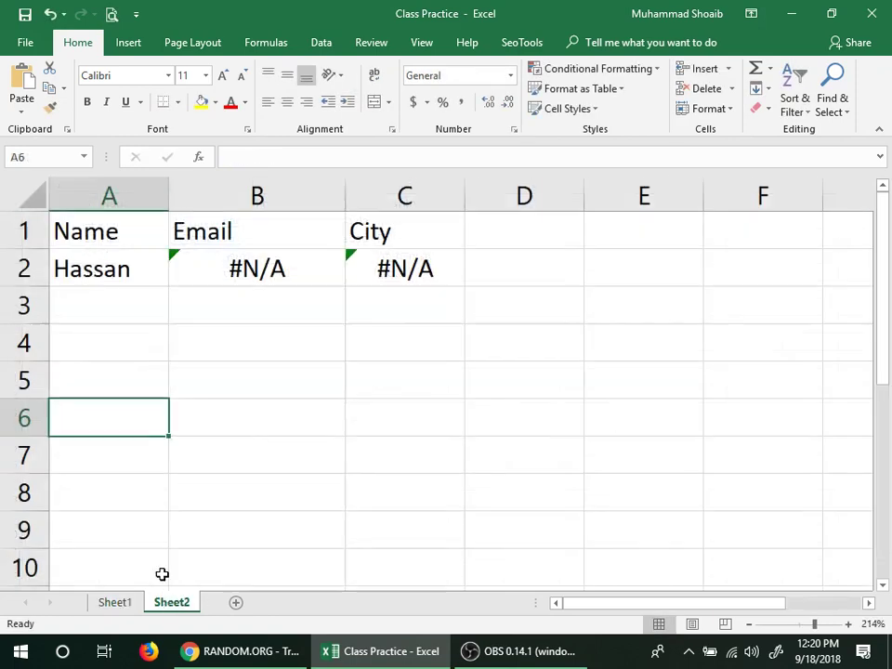
# Replace the name in A2 of Sheet2 with another first name listed in Sheet1 to test the Email and City lookups.
pyautogui.click(136, 275)
pyautogui.write('Haris')
pyautogui.press('Return')
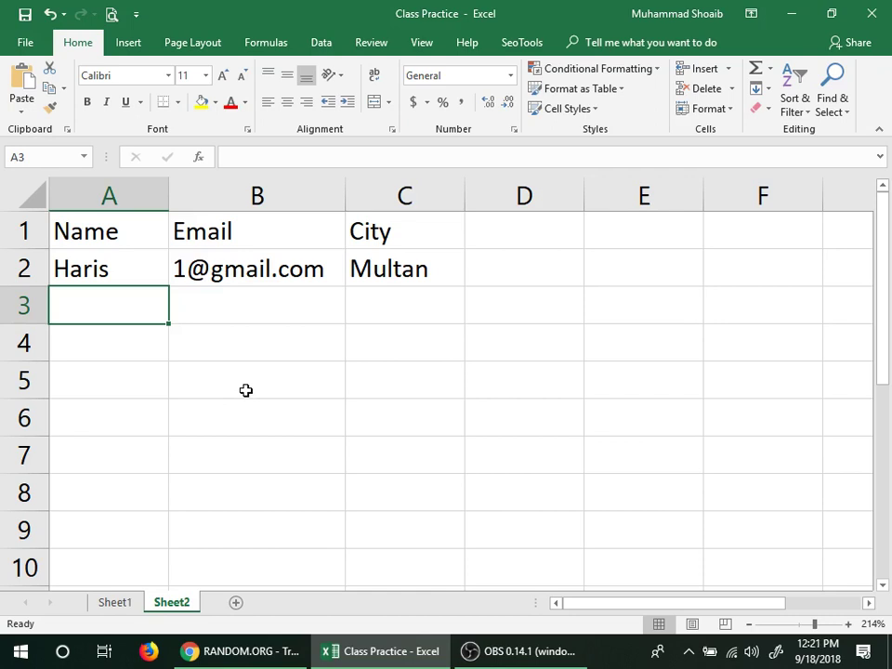
pyautogui.click(122, 270)
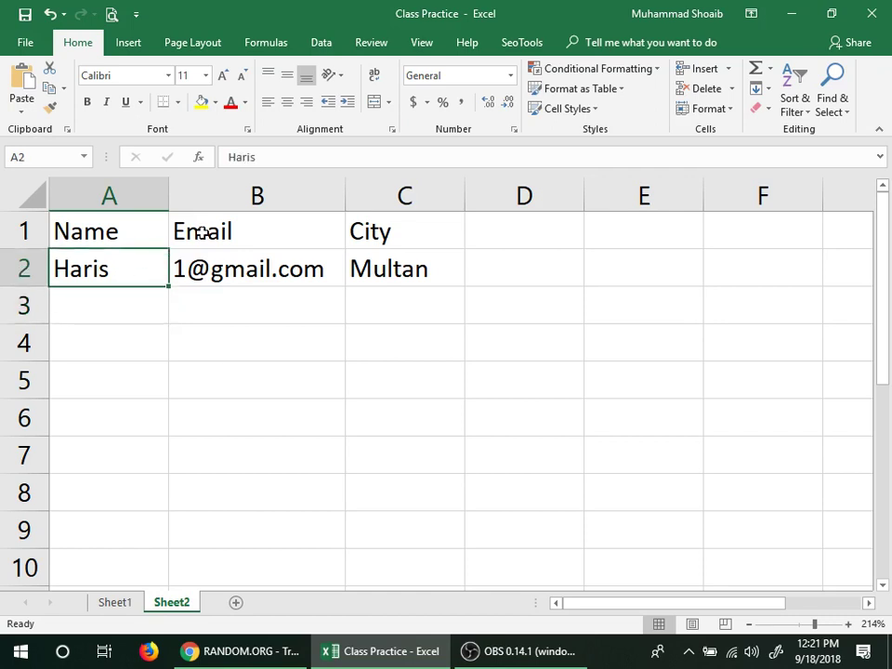
# Replace the Email header in B1 of Sheet2 with Physics.
pyautogui.click(284, 231)
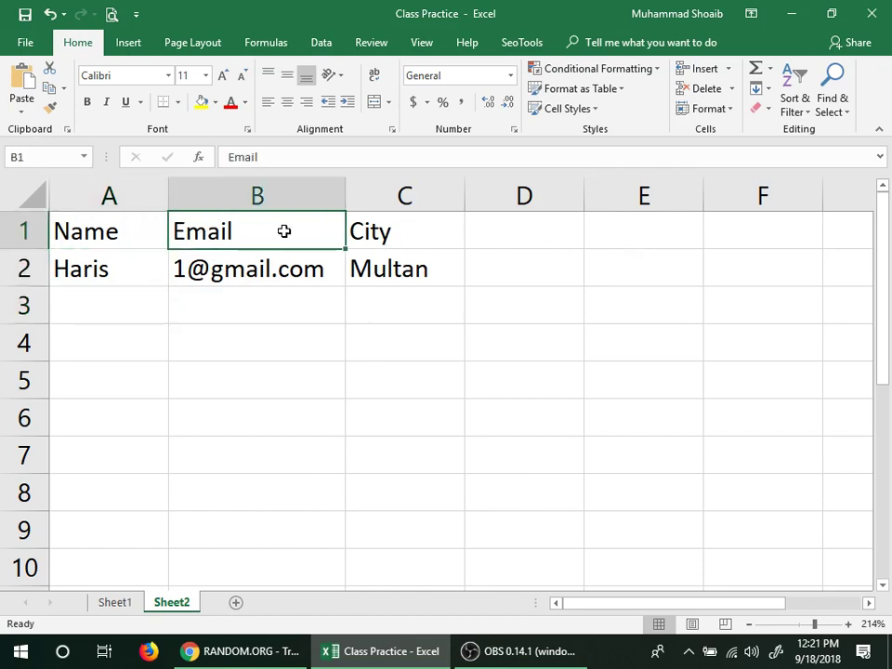
pyautogui.write('Phusic')
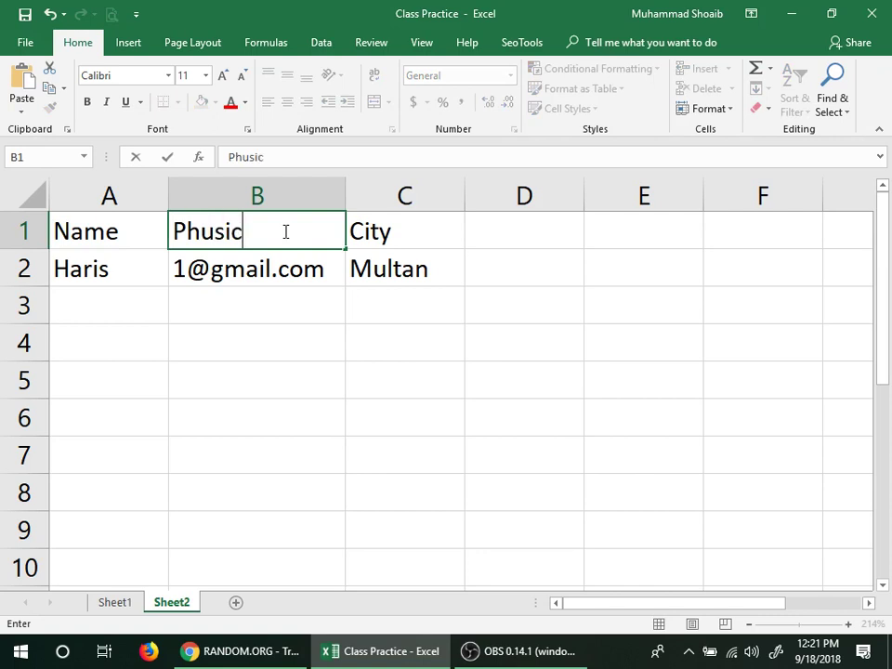
pyautogui.press('BackSpace')
pyautogui.press('BackSpace')
pyautogui.press('BackSpace')
pyautogui.press('BackSpace')
pyautogui.write('u')
pyautogui.press('BackSpace')
pyautogui.write('ysics')
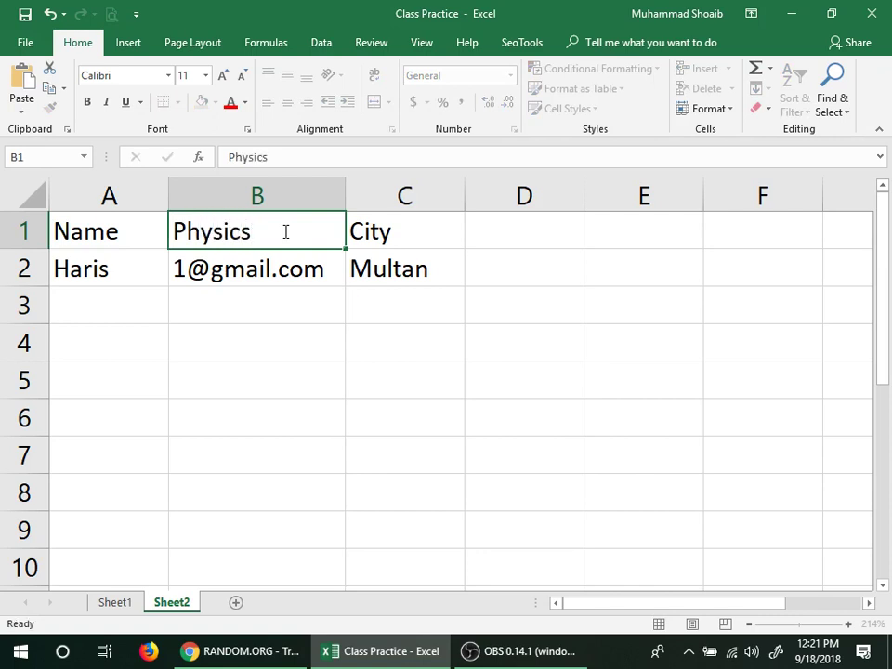
# Replace the City header in C1 with Islam and add the headers English in D1 and Urdu in E1.
pyautogui.press('Tab')
pyautogui.write('Islam')
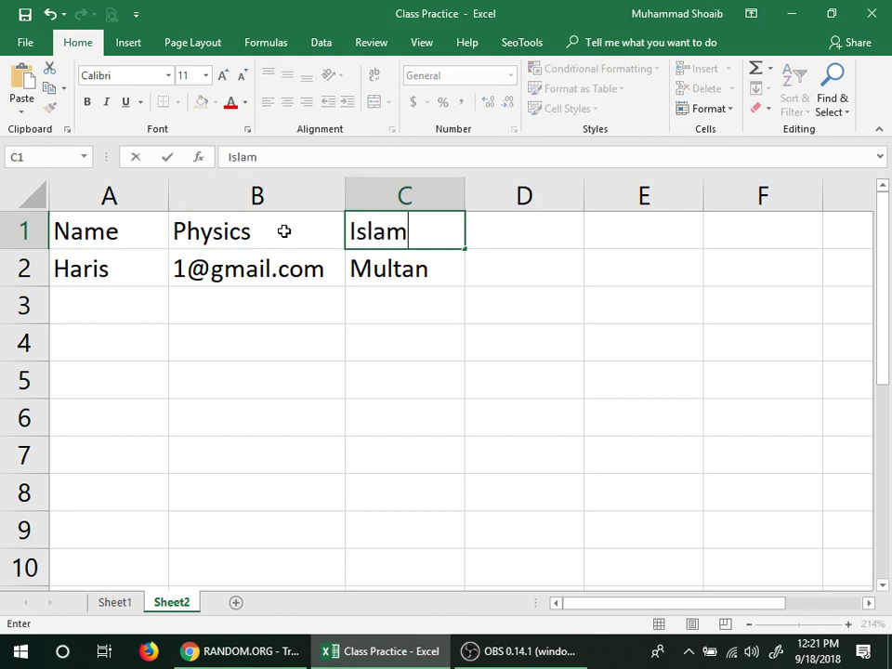
pyautogui.press('Tab')
pyautogui.write('English')
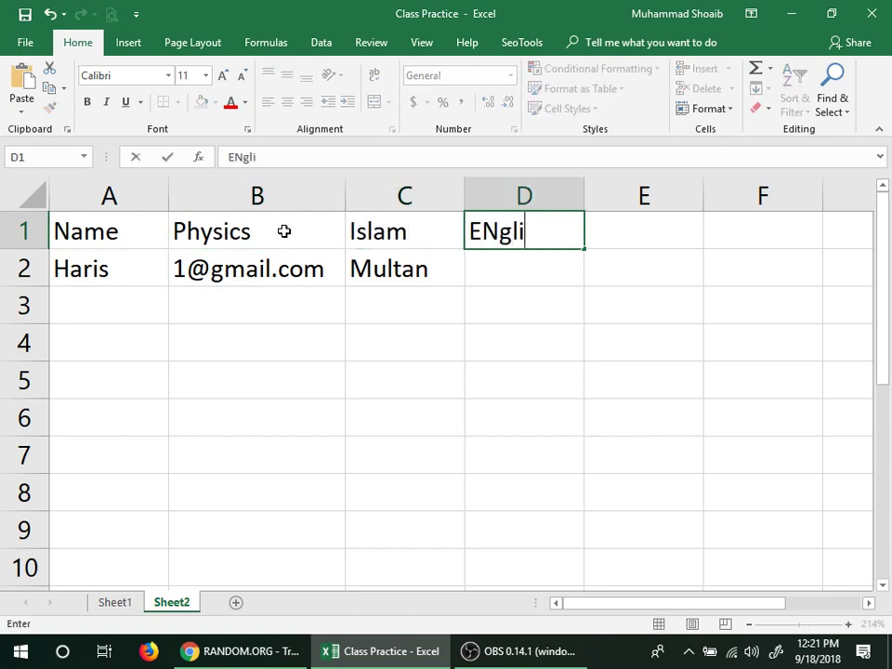
pyautogui.press('Tab')
pyautogui.write('Urde')
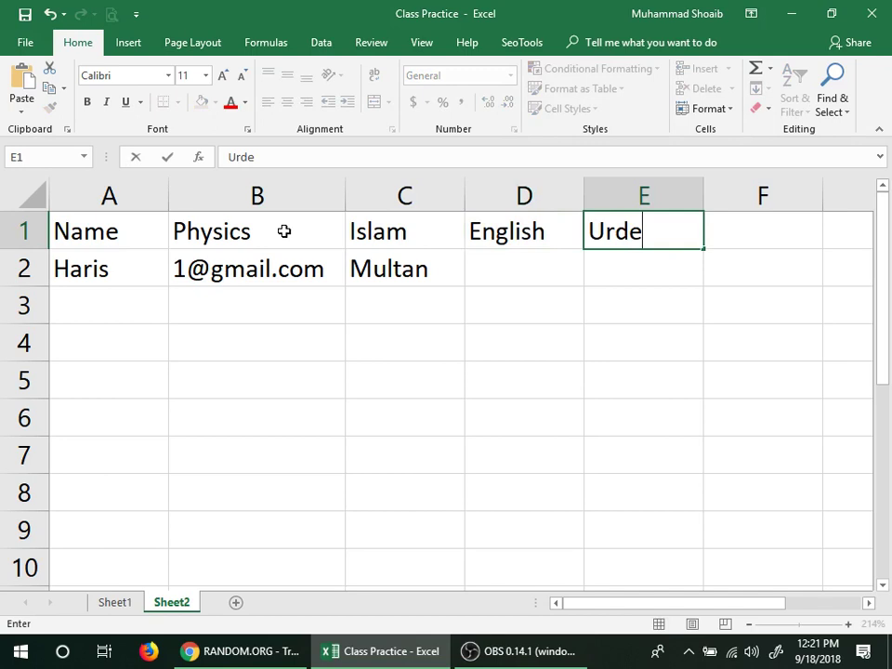
pyautogui.press('BackSpace')
pyautogui.write('u')
pyautogui.press('Return')
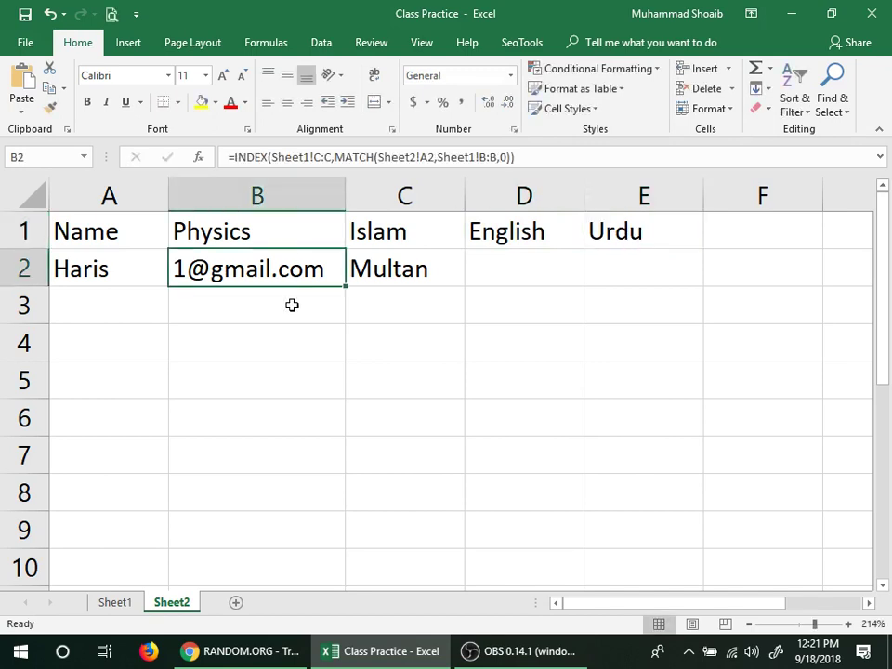